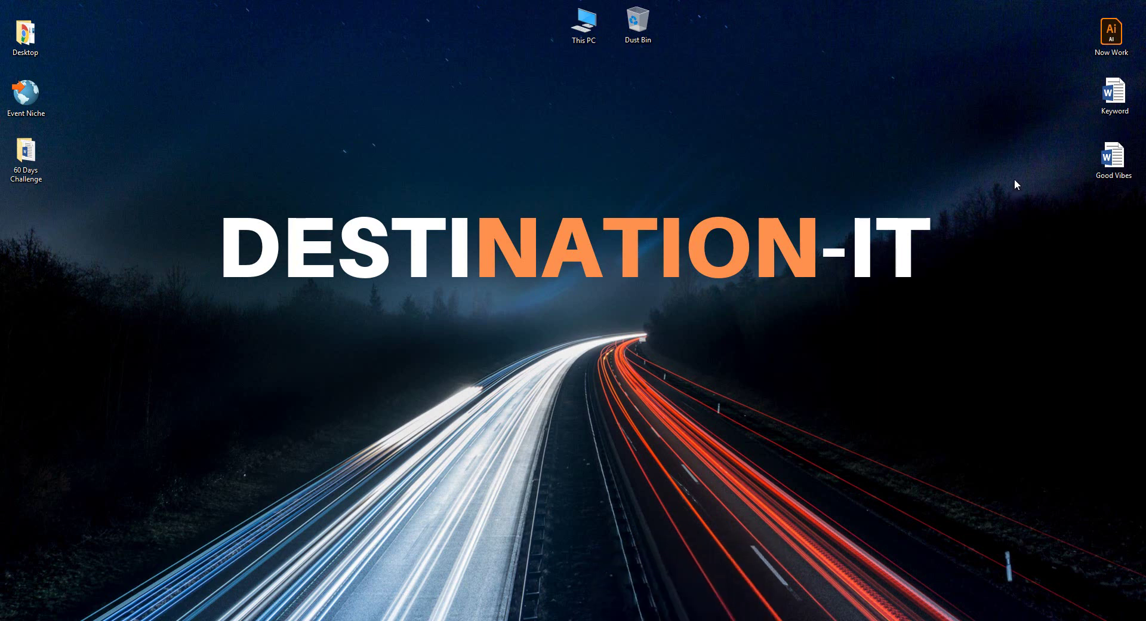
# Open the Now Work.ai design file from the desktop in Illustrator
pyautogui.doubleClick(1107, 45)
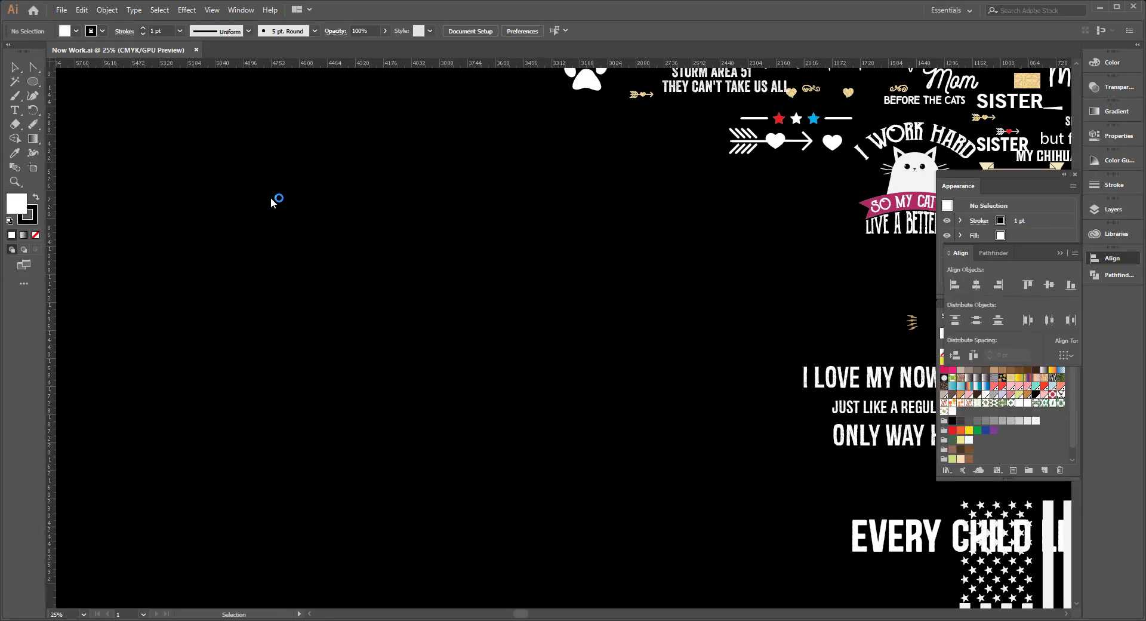
# Place a new text object on the canvas, scaled to about 235 pt with white fill
pyautogui.click(16, 111)
pyautogui.click(373, 234)
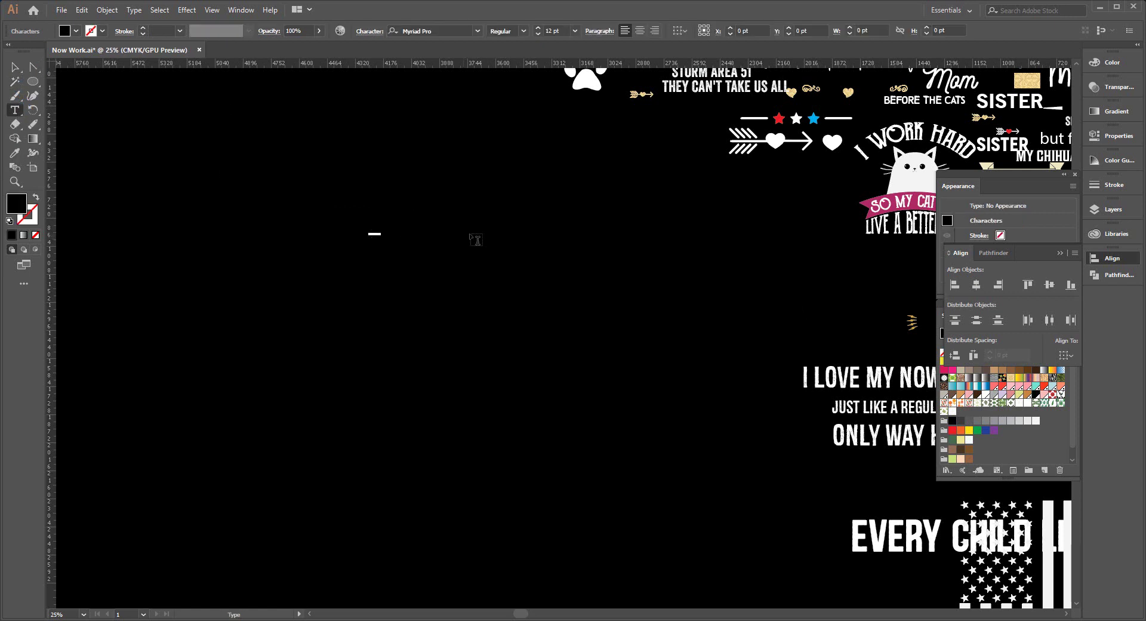
pyautogui.click(575, 29)
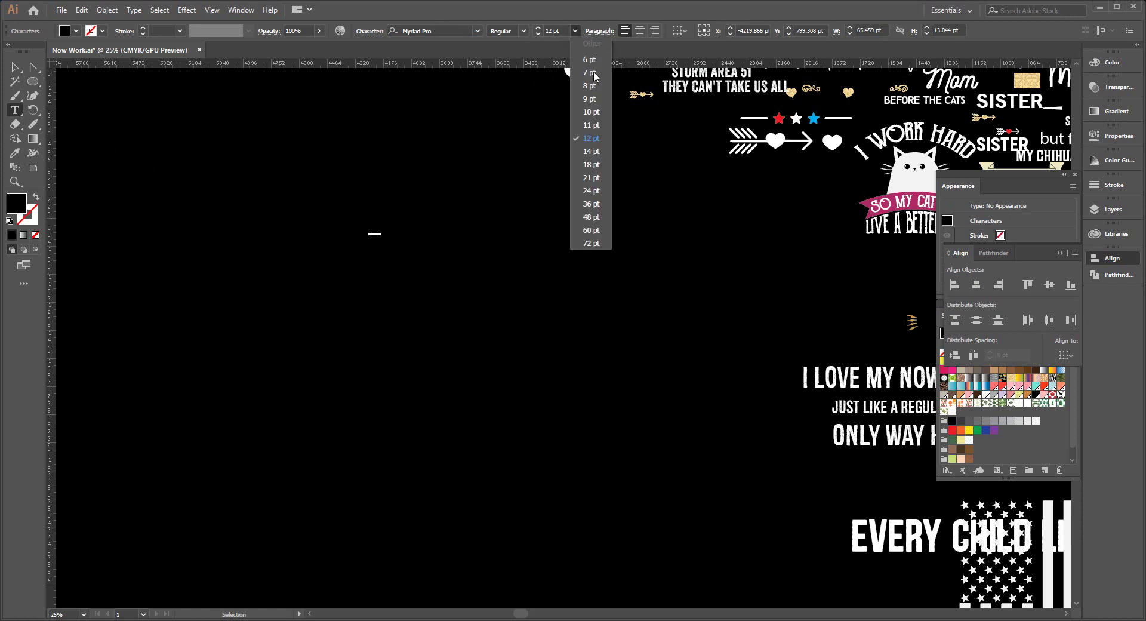
pyautogui.click(591, 243)
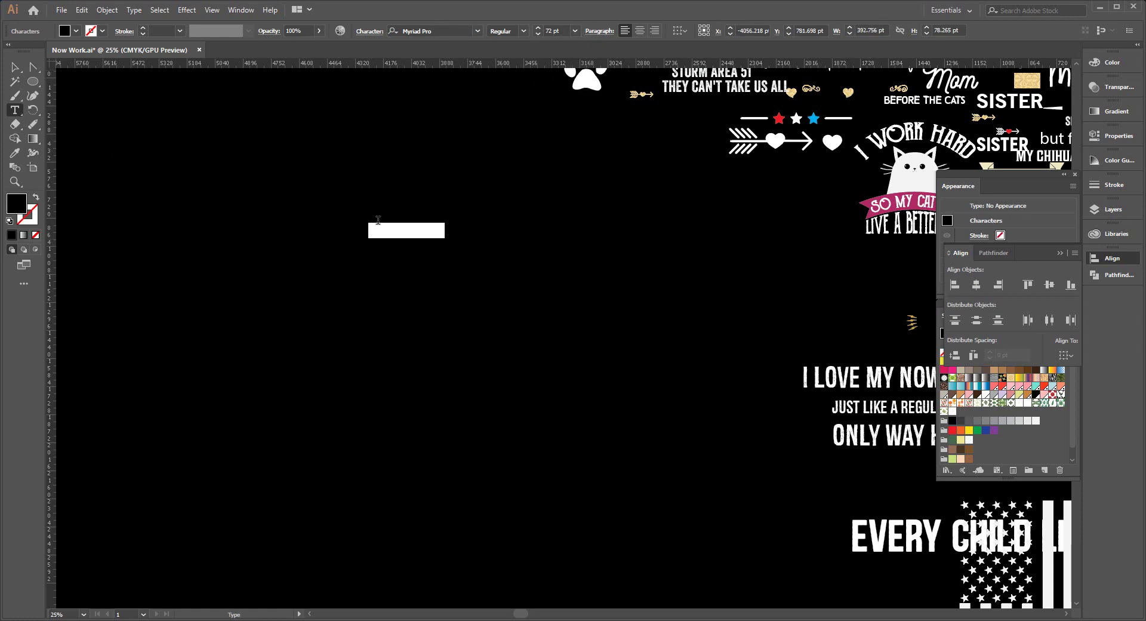
pyautogui.click(15, 67)
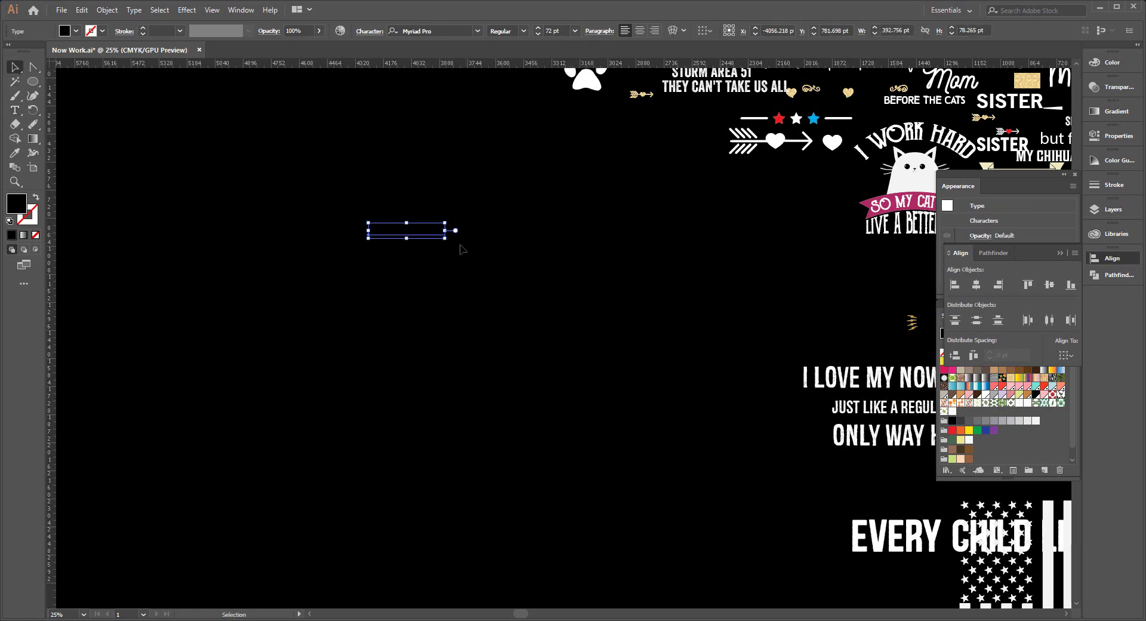
pyautogui.moveTo(445, 238); pyautogui.dragTo(624, 334)
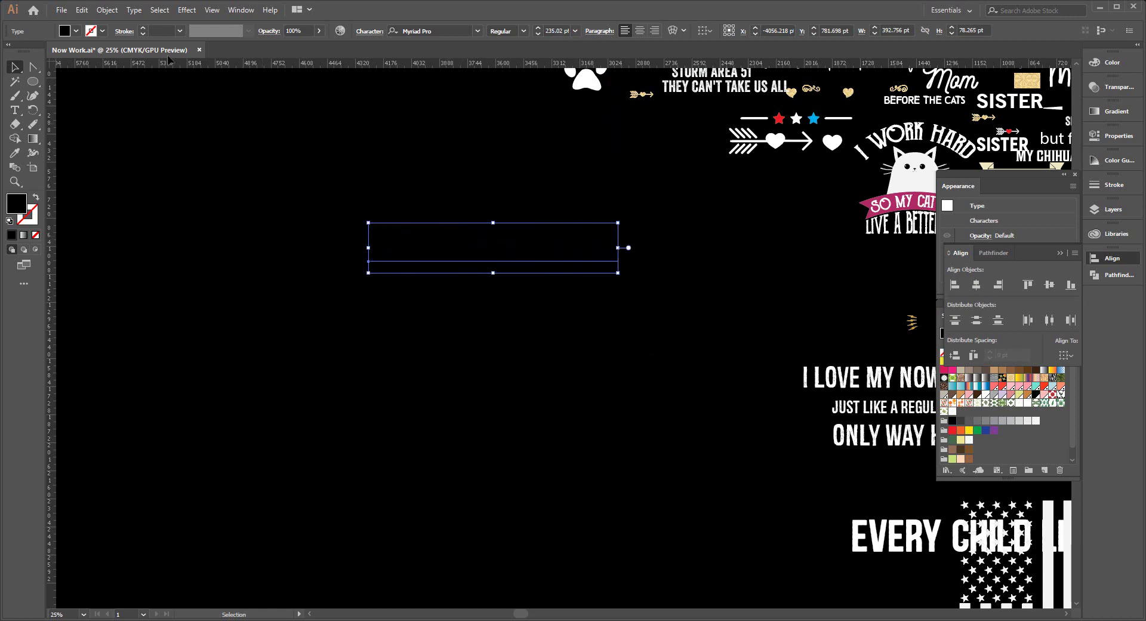
pyautogui.click(66, 35)
pyautogui.click(24, 50)
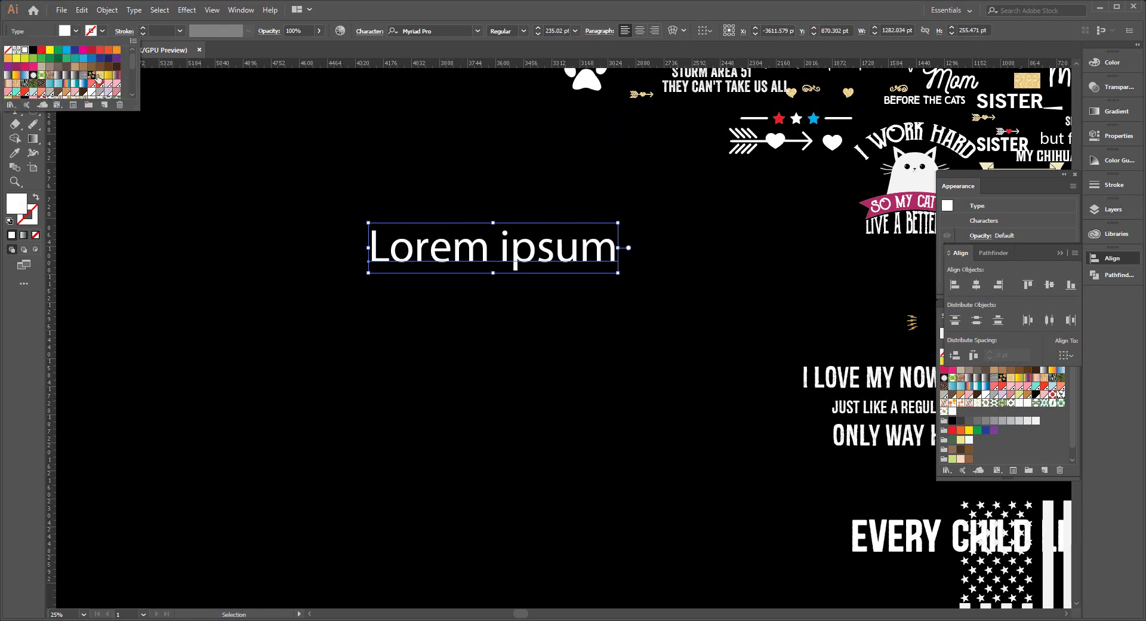
# Replace the placeholder with HIKE and stack three more copies beneath it
pyautogui.doubleClick(512, 242)
pyautogui.hotkey('ctrl', 'a')
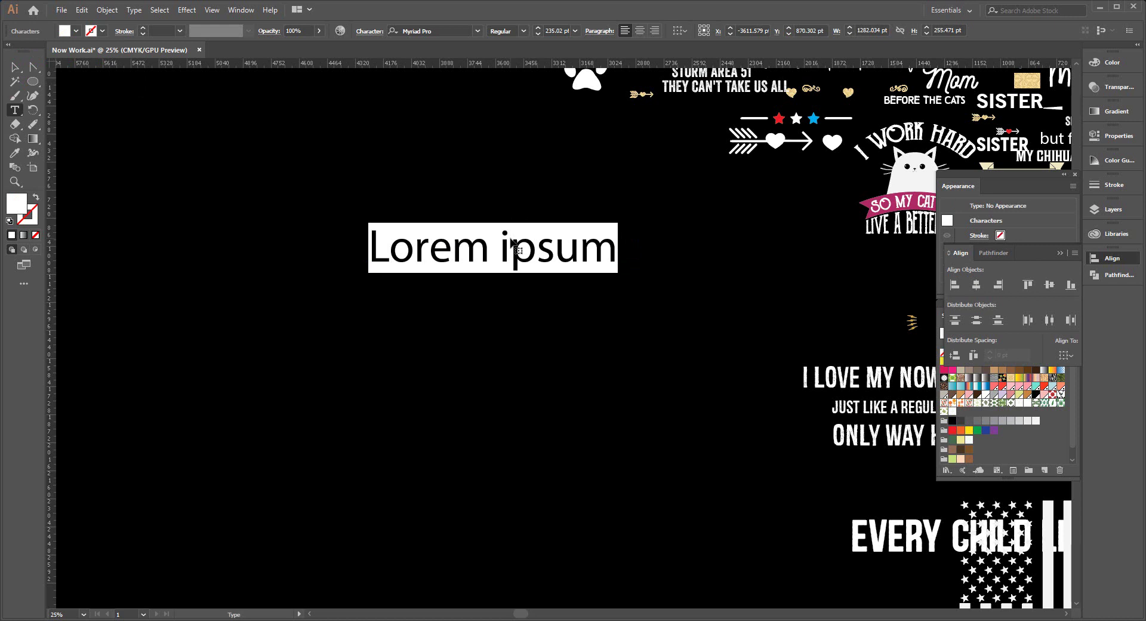
pyautogui.write('HIKE')
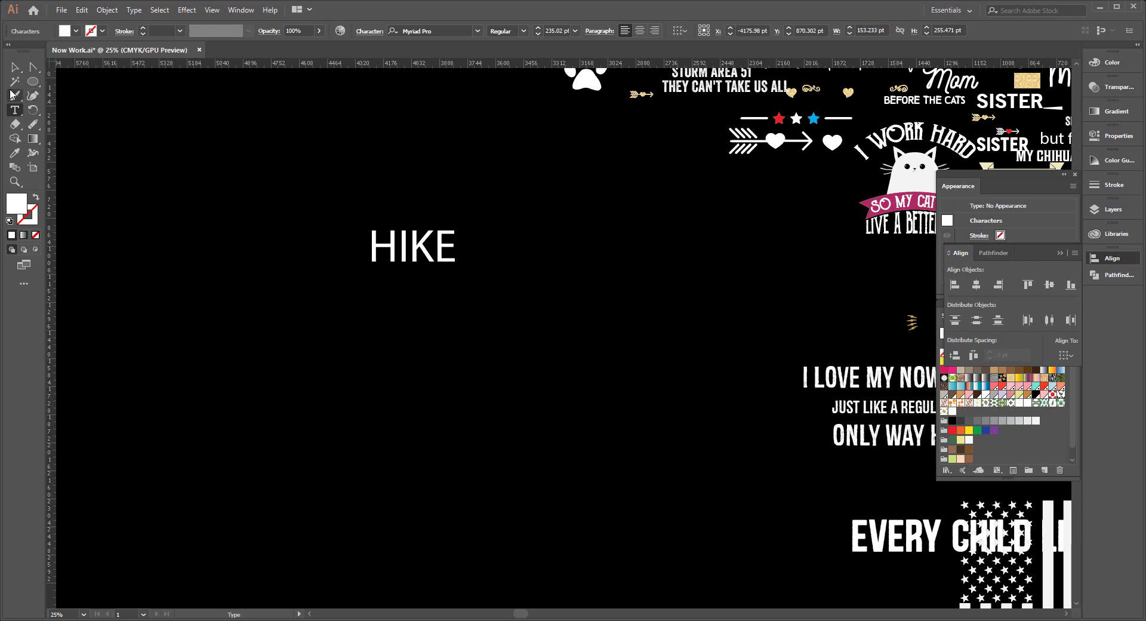
pyautogui.click(17, 67)
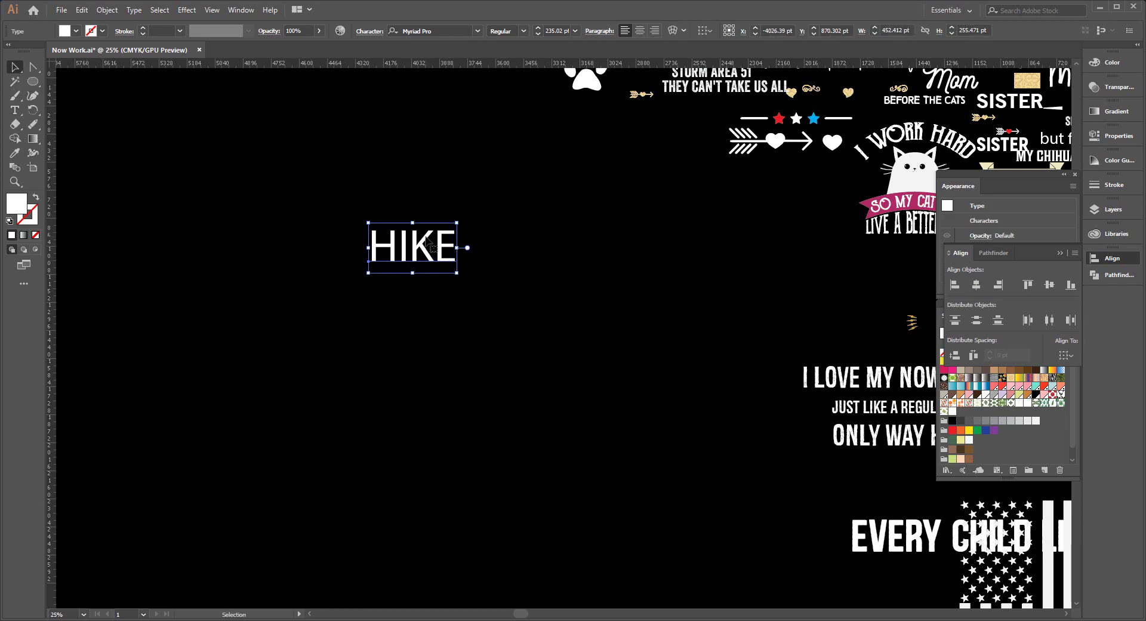
pyautogui.moveTo(427, 243); pyautogui.dragTo(427, 301)
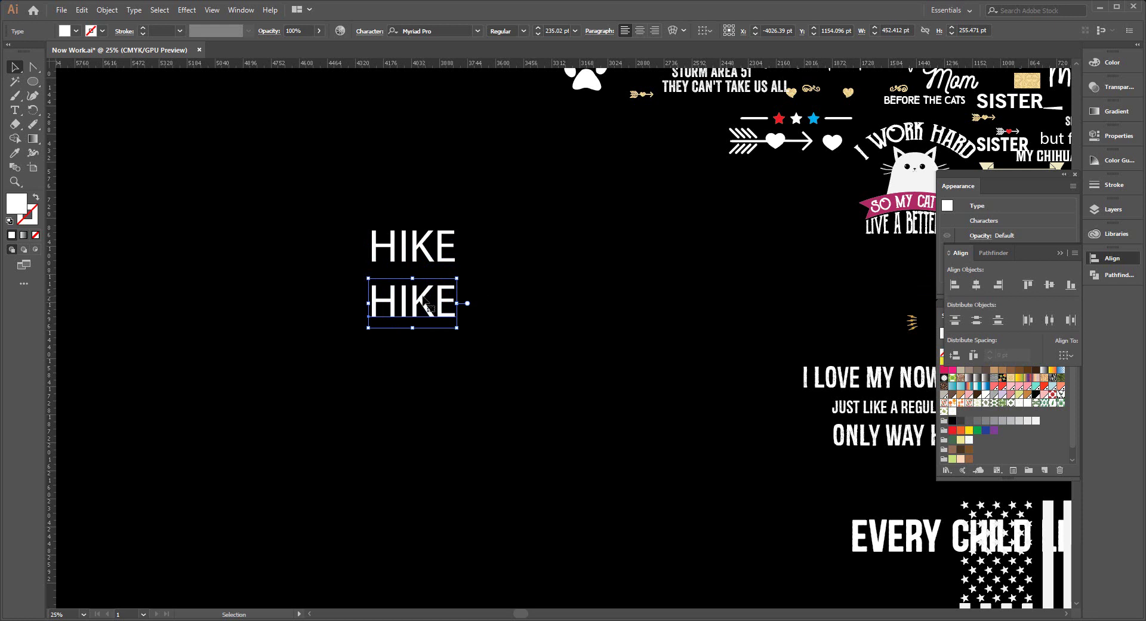
pyautogui.hotkey('ctrl', 'd')
pyautogui.hotkey('ctrl', 'd')
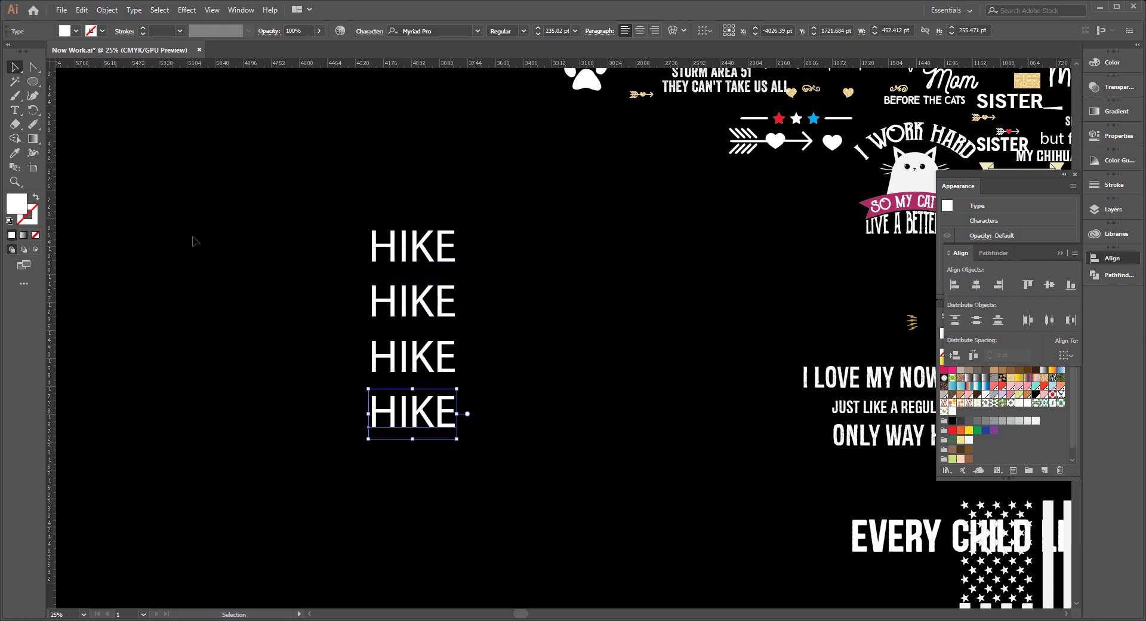
# Retype the third and fourth copies as WORRY and LESS
pyautogui.doubleClick(409, 366)
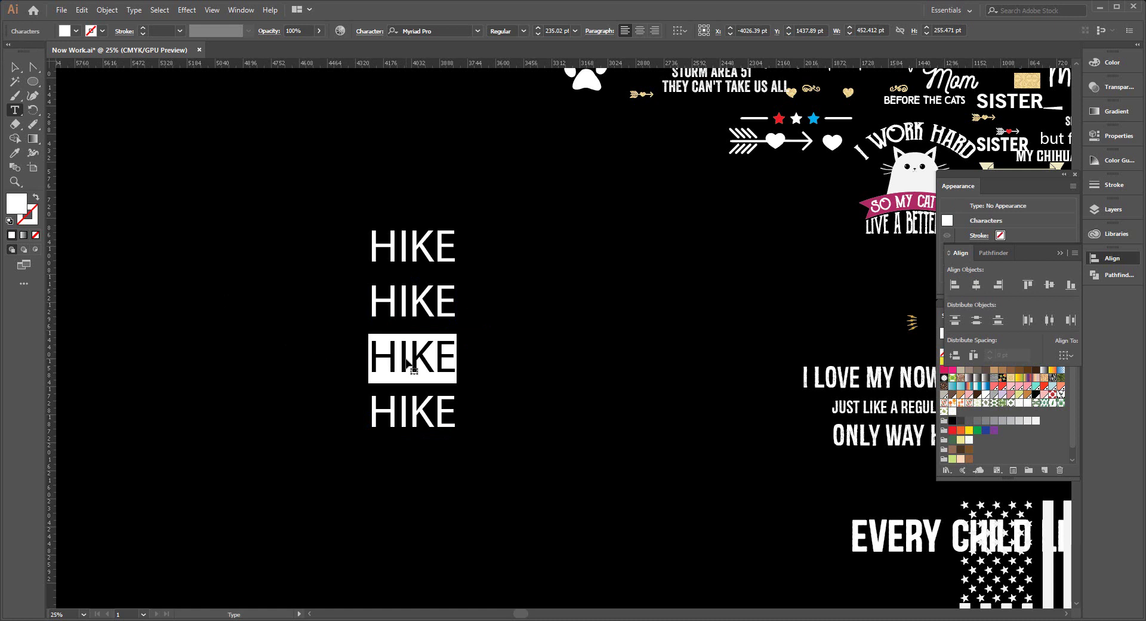
pyautogui.write('WORRY')
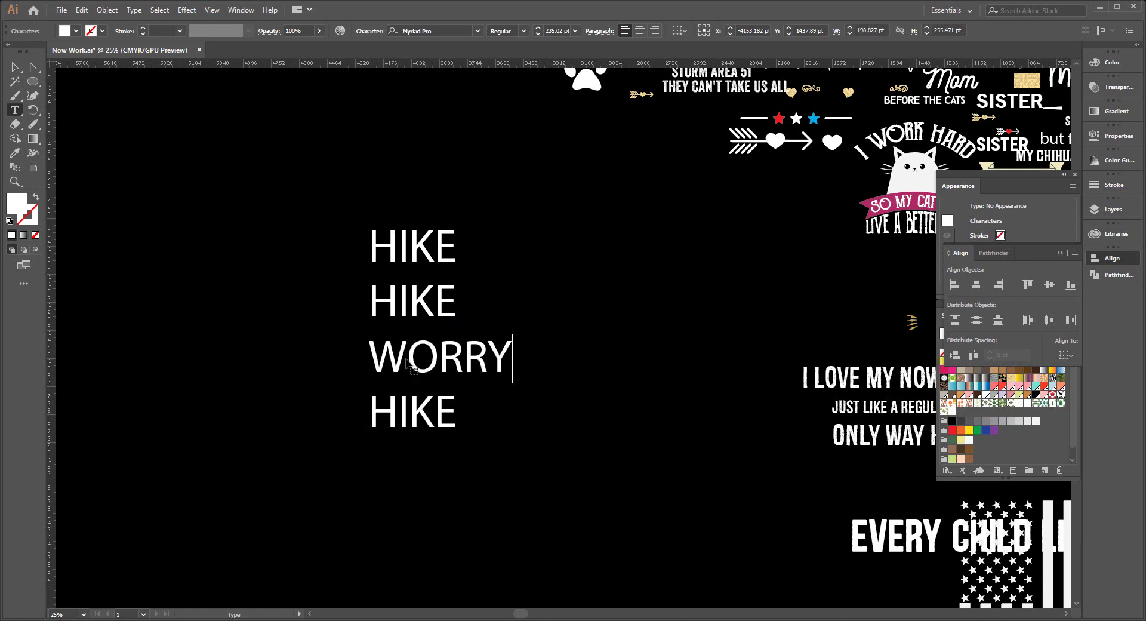
pyautogui.doubleClick(408, 410)
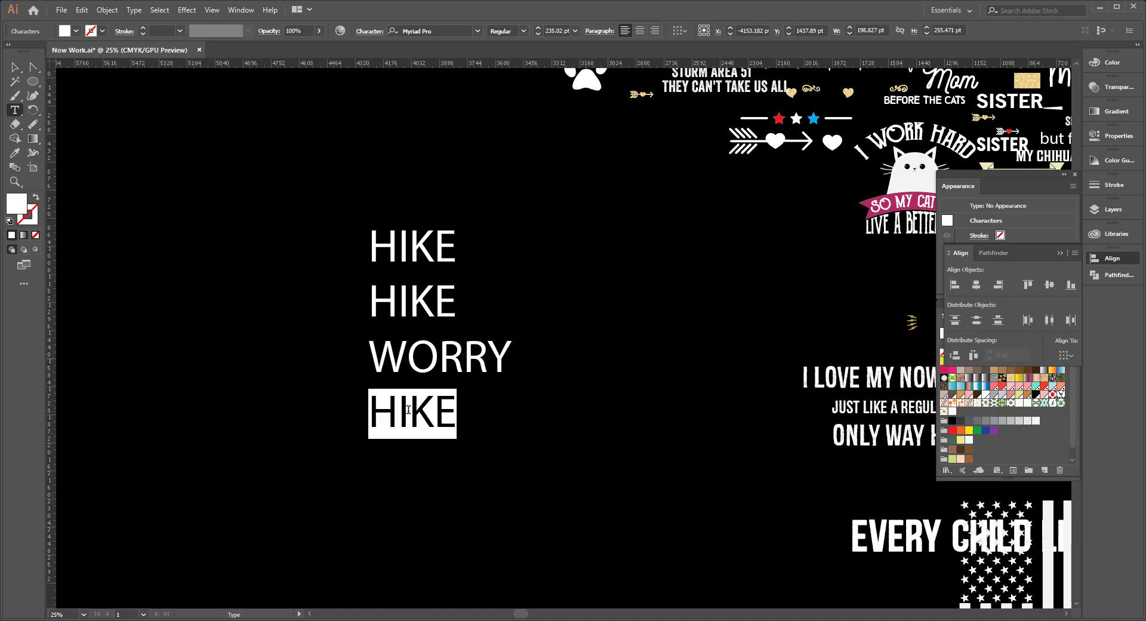
pyautogui.write('LESS')
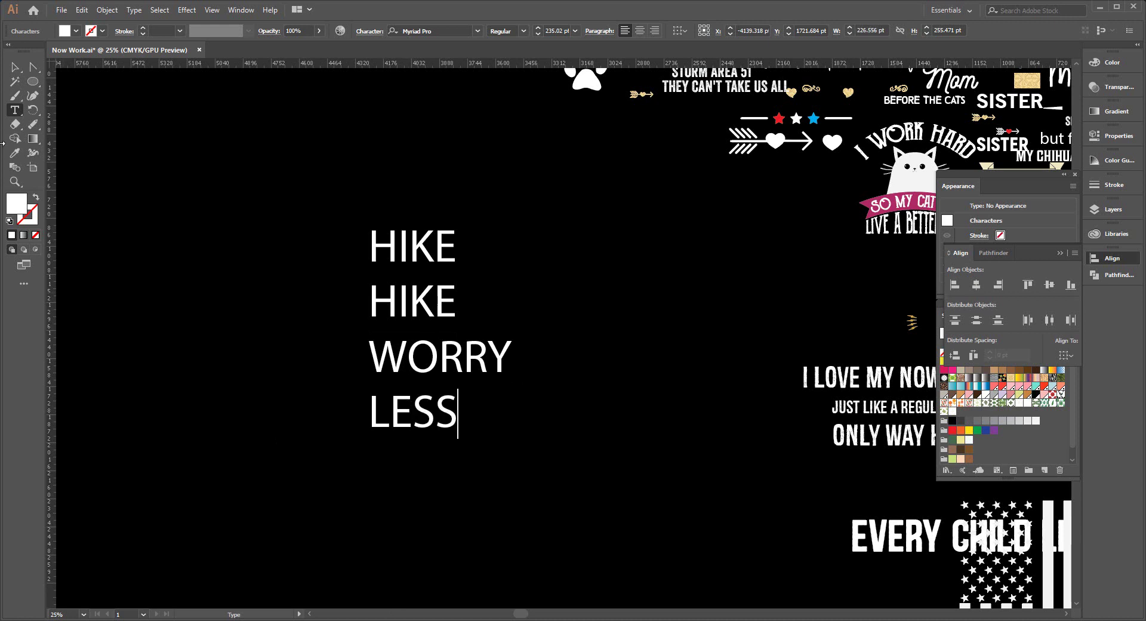
pyautogui.click(15, 67)
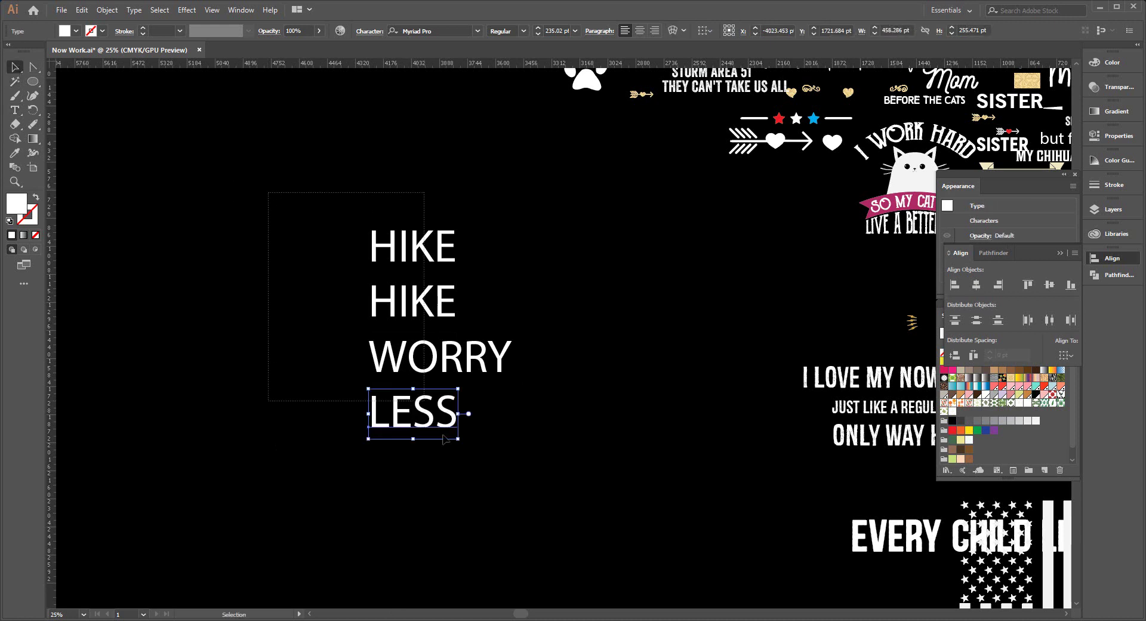
# Apply the Blackside Bold font to HIKE, HIKE, WORRY, LESS and create outlines from them
pyautogui.click(435, 31)
pyautogui.write('BLACK')
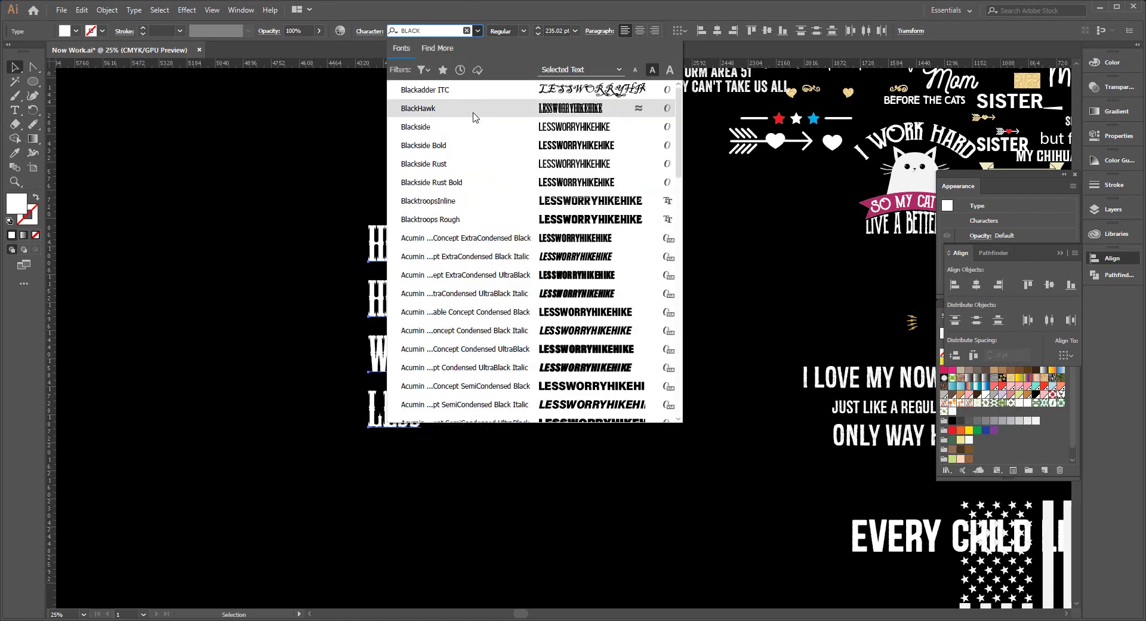
pyautogui.click(460, 146)
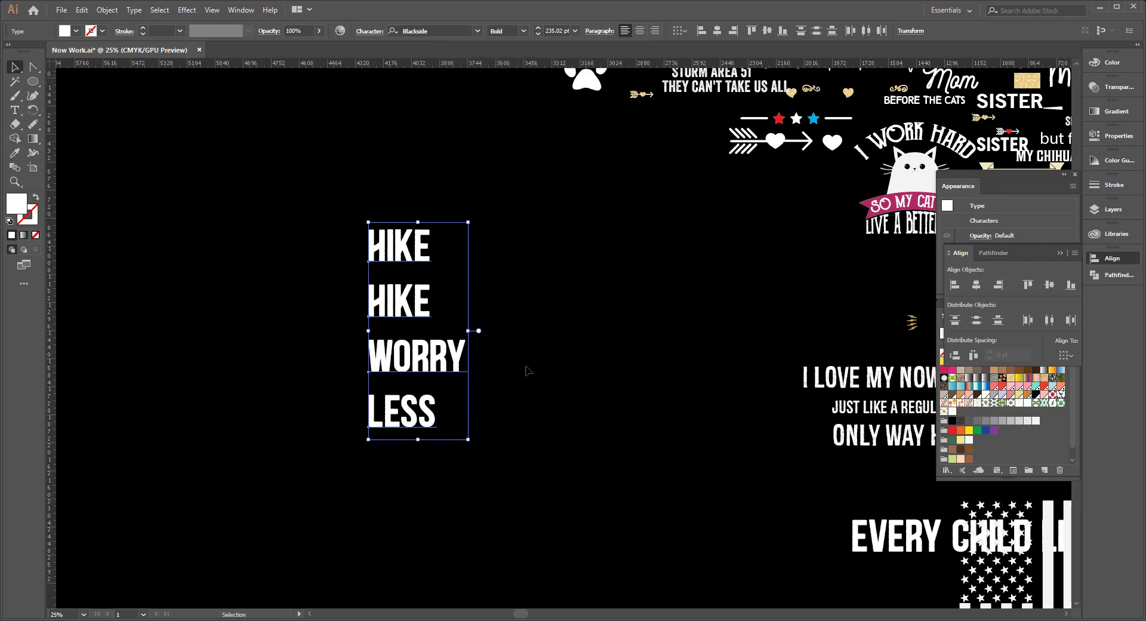
pyautogui.rightClick(376, 309)
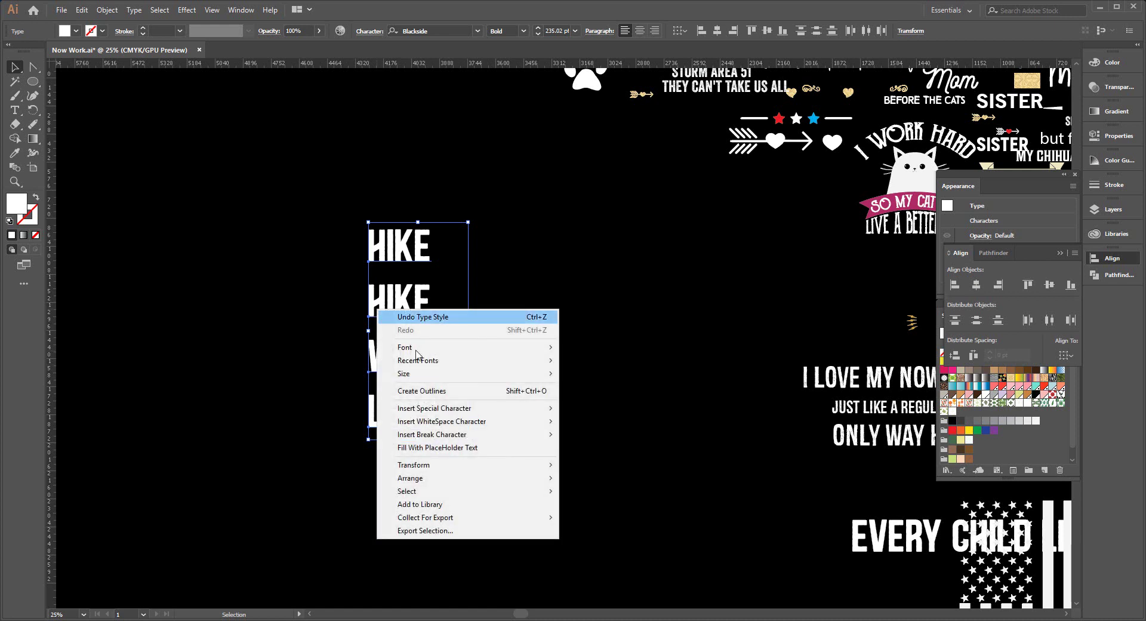
pyautogui.click(529, 391)
pyautogui.click(363, 276)
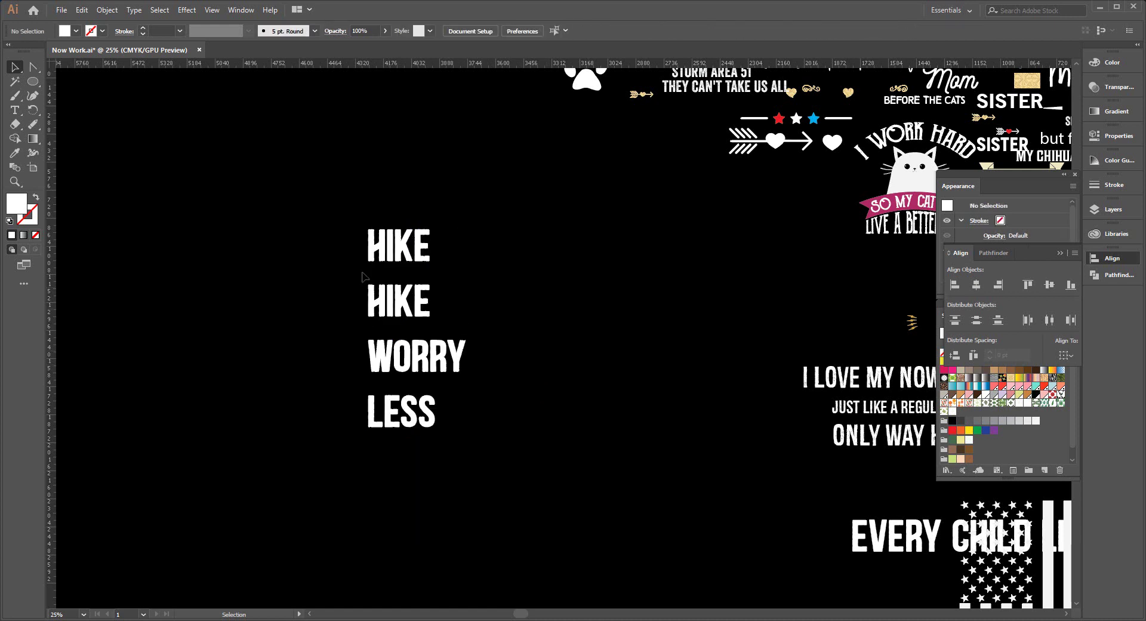
pyautogui.click(396, 248)
# Enlarge the first HIKE and position the smaller HIKE just beneath it
pyautogui.moveTo(430, 245)
pyautogui.mouseDown()
pyautogui.moveTo(521, 245)
pyautogui.moveTo(477, 240)
pyautogui.mouseUp()
pyautogui.moveTo(396, 307); pyautogui.dragTo(418, 295)
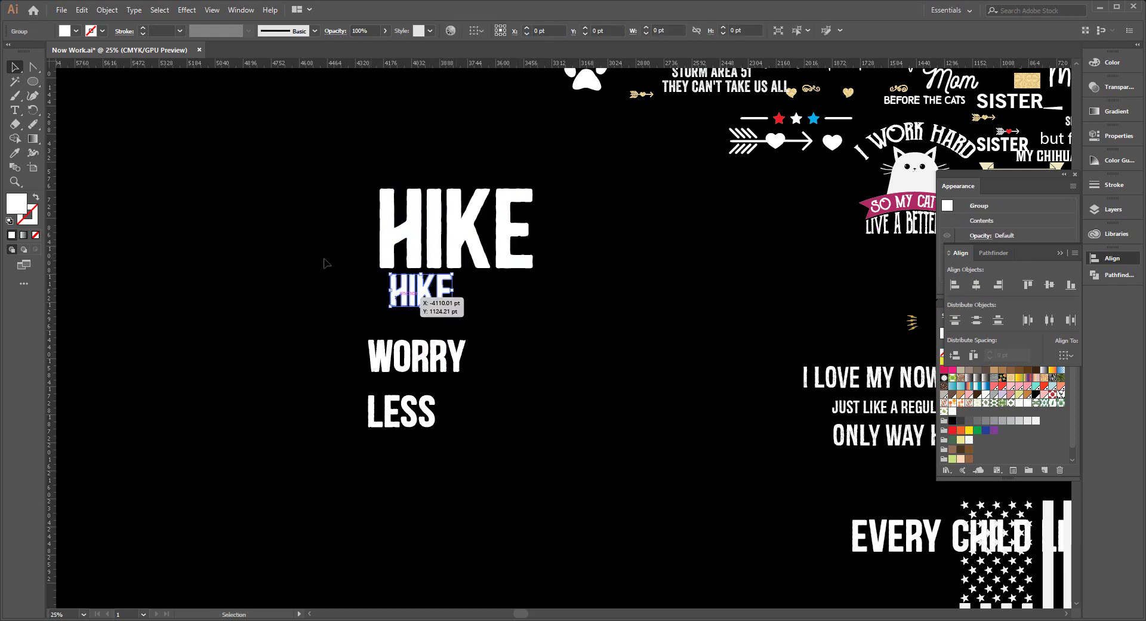
pyautogui.moveTo(328, 244); pyautogui.dragTo(440, 316)
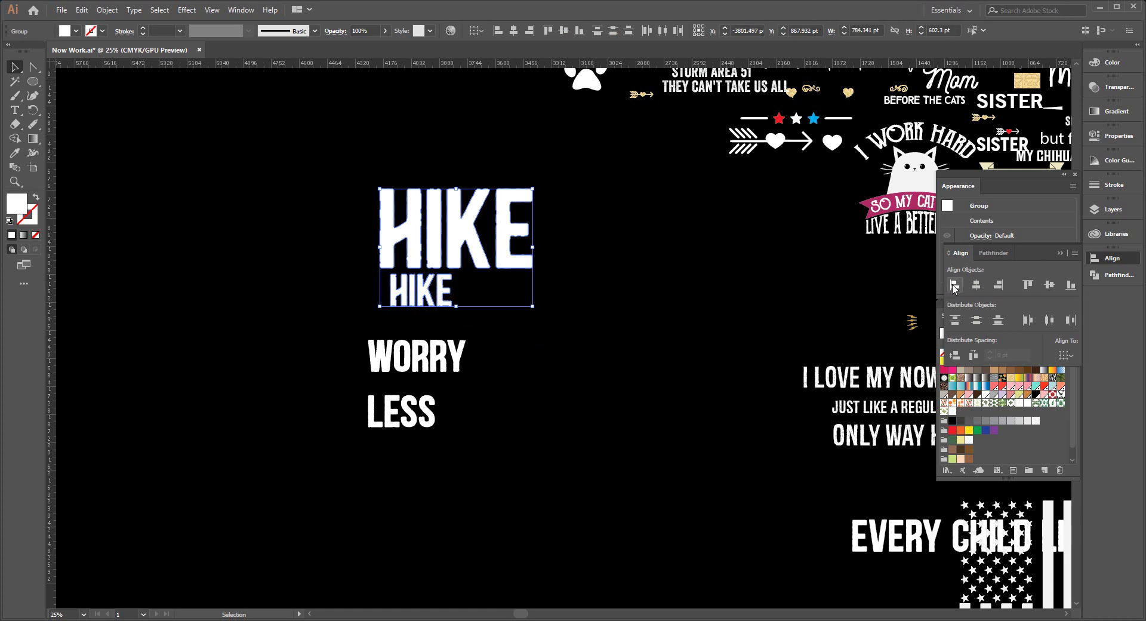
pyautogui.click(445, 295)
pyautogui.moveTo(445, 302)
pyautogui.mouseDown()
pyautogui.moveTo(434, 301)
pyautogui.moveTo(442, 289)
pyautogui.moveTo(536, 305)
pyautogui.mouseUp()
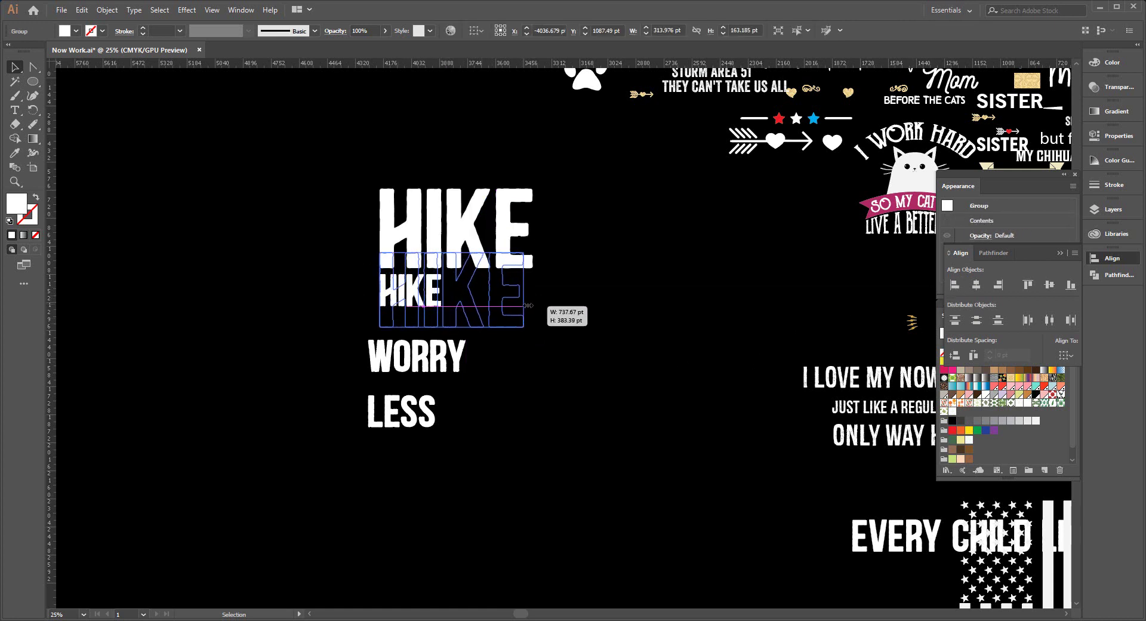
# Move WORRY and LESS lower and nudge the second HIKE into place
pyautogui.moveTo(285, 321)
pyautogui.mouseDown()
pyautogui.moveTo(328, 412)
pyautogui.moveTo(412, 433)
pyautogui.mouseUp()
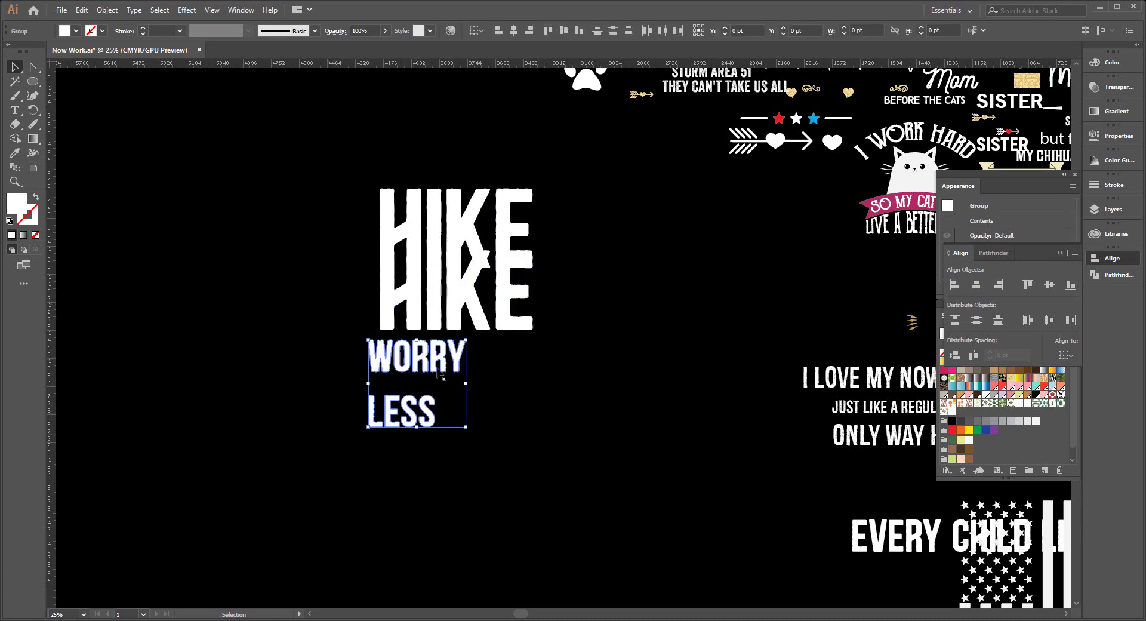
pyautogui.moveTo(460, 355); pyautogui.dragTo(506, 443)
pyautogui.moveTo(460, 327); pyautogui.dragTo(459, 429)
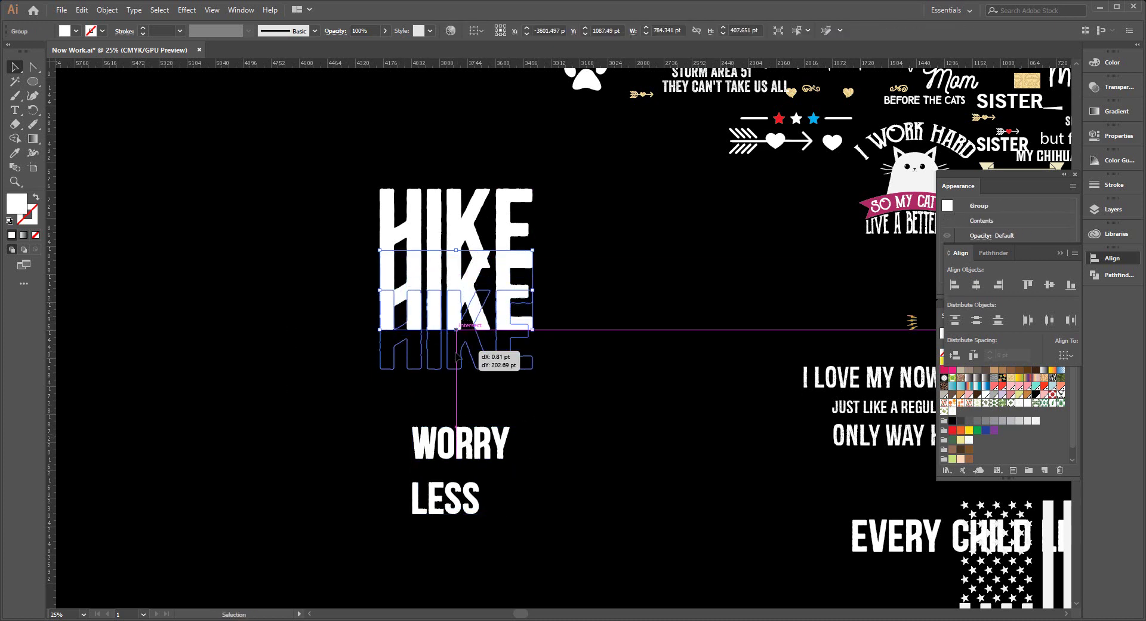
pyautogui.press('Up')
pyautogui.press('Up')
pyautogui.press('Up')
pyautogui.press('Up')
pyautogui.press('Up')
pyautogui.press('Up')
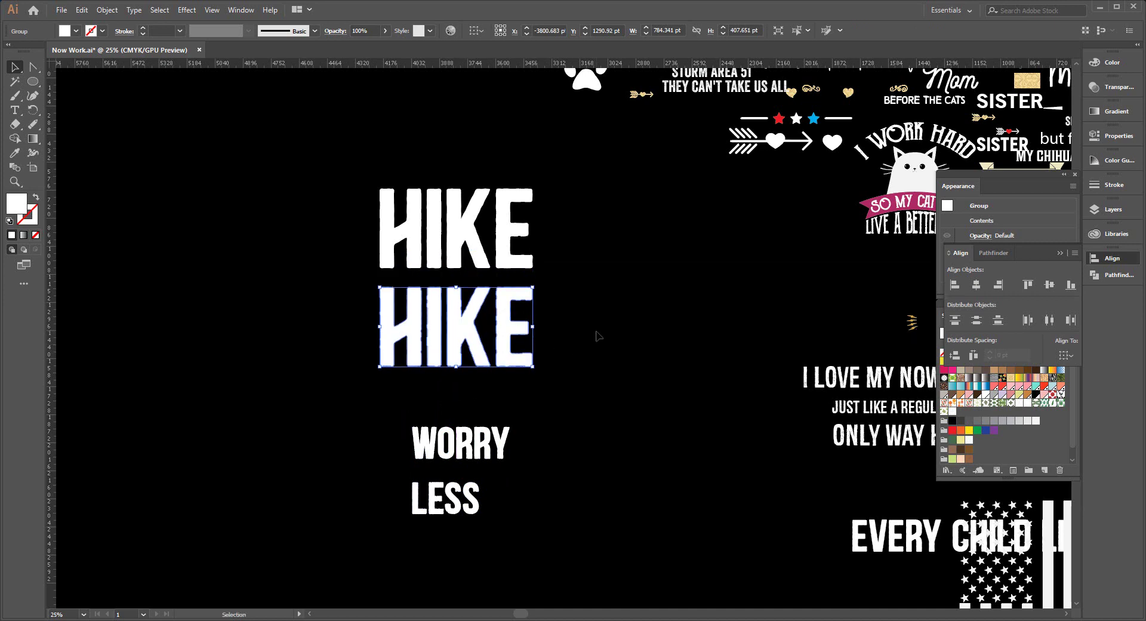
pyautogui.press('Up')
pyautogui.press('Up')
pyautogui.press('Up')
pyautogui.press('Up')
pyautogui.press('Up')
pyautogui.press('Up')
pyautogui.press('Up')
pyautogui.press('Up')
pyautogui.press('Up')
pyautogui.press('Up')
pyautogui.press('Up')
pyautogui.press('Up')
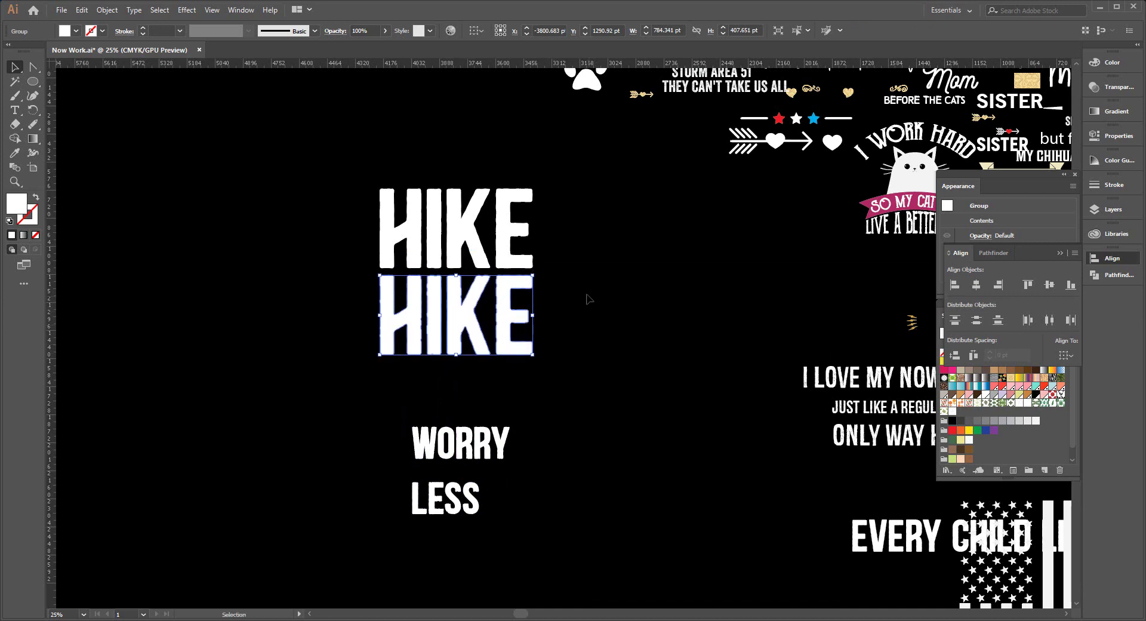
pyautogui.press('Up')
pyautogui.press('Up')
pyautogui.press('Up')
# Delete the duplicate second HIKE
pyautogui.click(588, 302)
pyautogui.moveTo(308, 202); pyautogui.dragTo(330, 273)
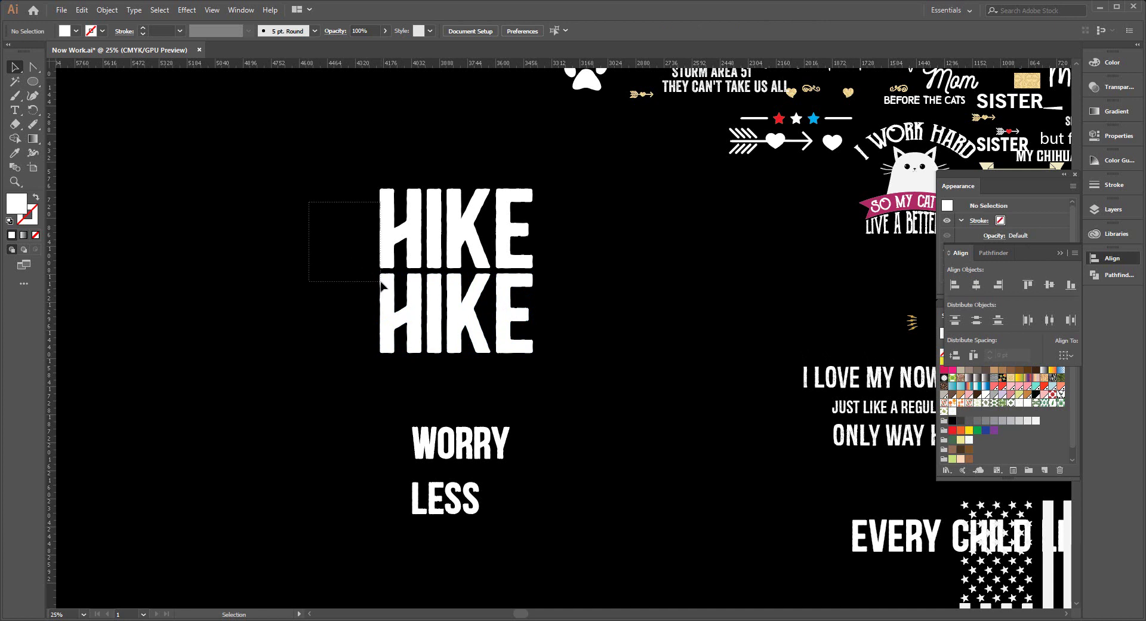
pyautogui.click(433, 295)
pyautogui.press('Delete')
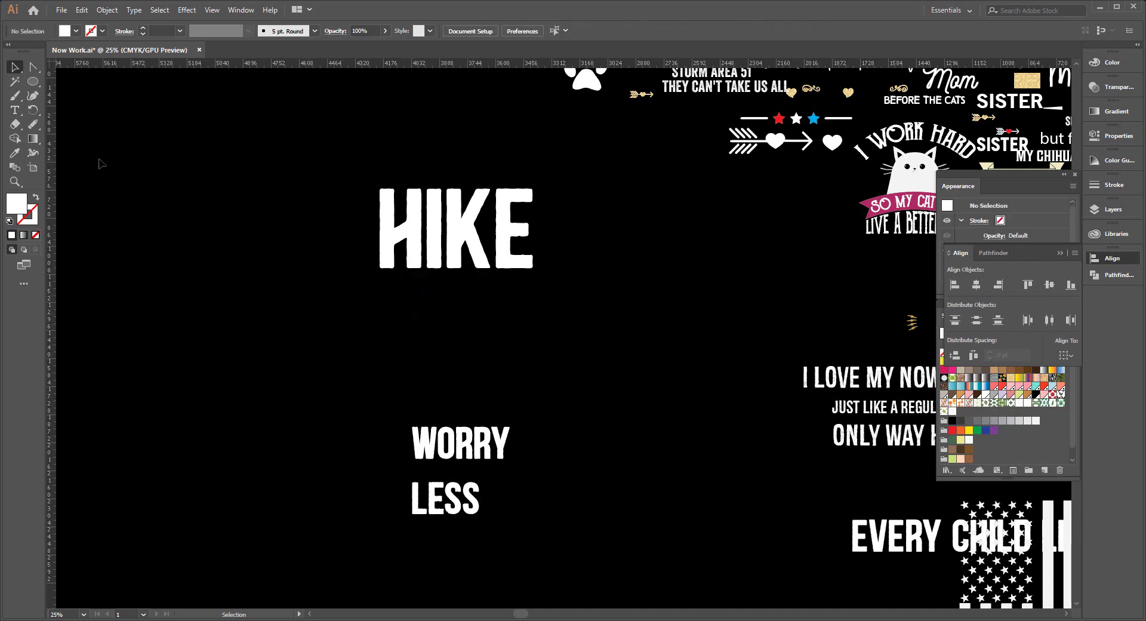
# Add a white MORE text line below HIKE and convert it to outlines
pyautogui.click(15, 110)
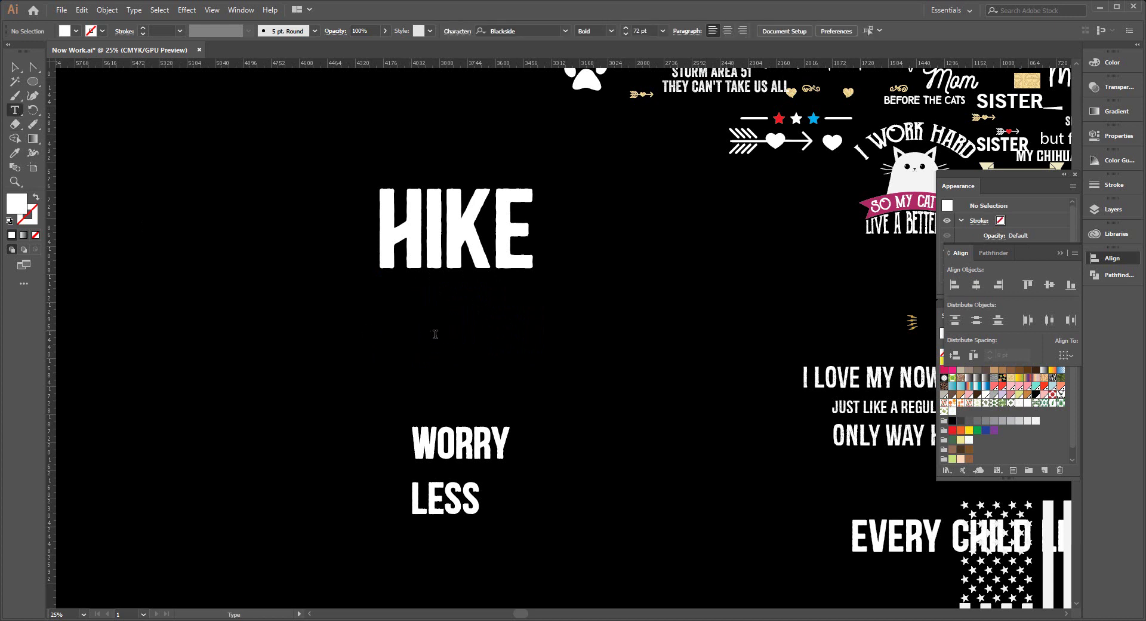
pyautogui.click(436, 337)
pyautogui.write('M')
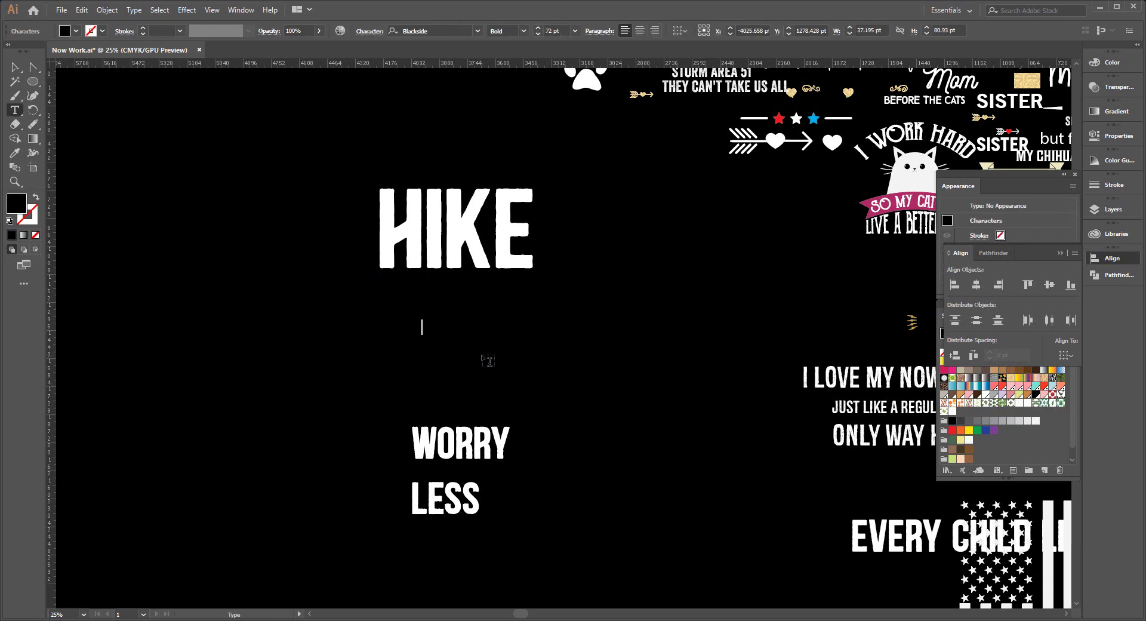
pyautogui.click(14, 67)
pyautogui.click(64, 33)
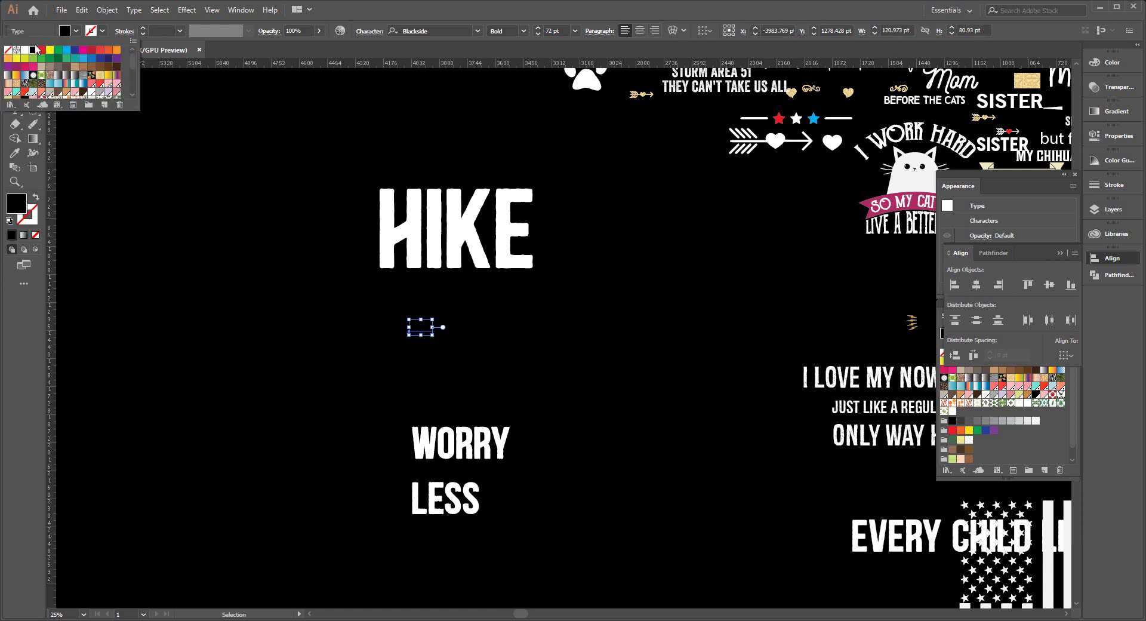
pyautogui.click(25, 50)
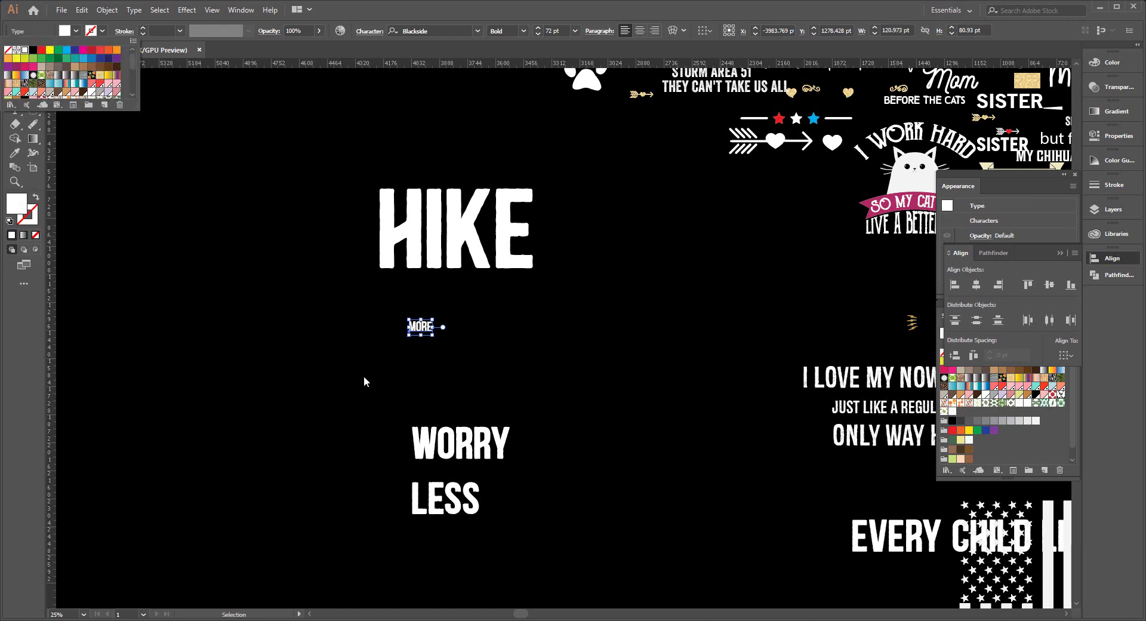
pyautogui.press('Escape')
pyautogui.press('Return')
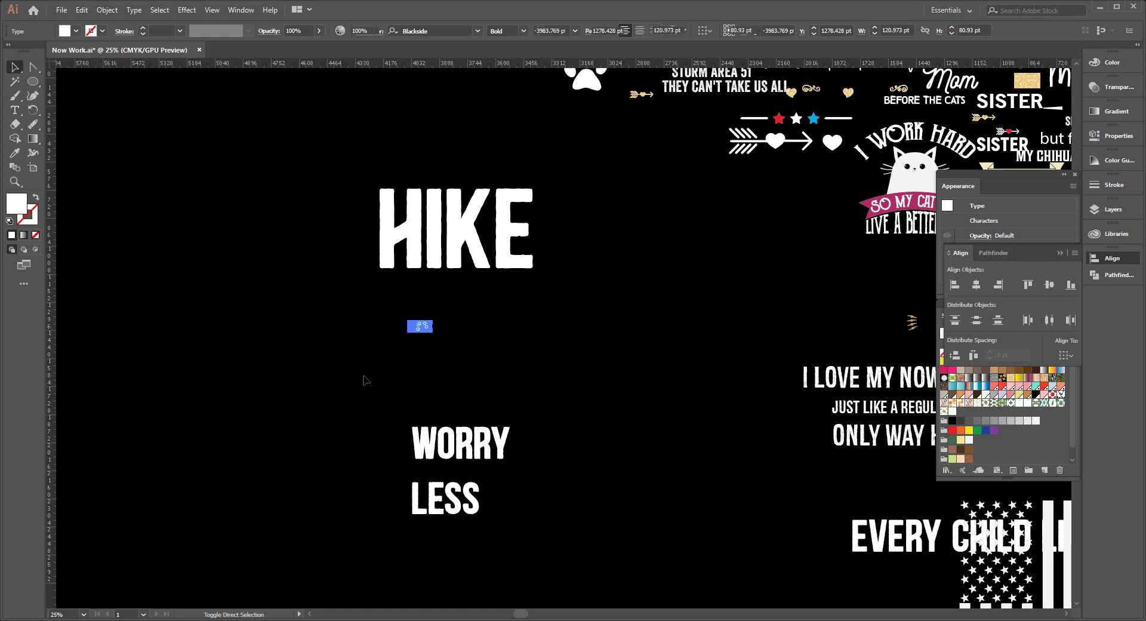
pyautogui.press('Escape')
# Scale MORE to HIKE's width and left-align it directly beneath HIKE
pyautogui.moveTo(433, 333); pyautogui.dragTo(510, 364)
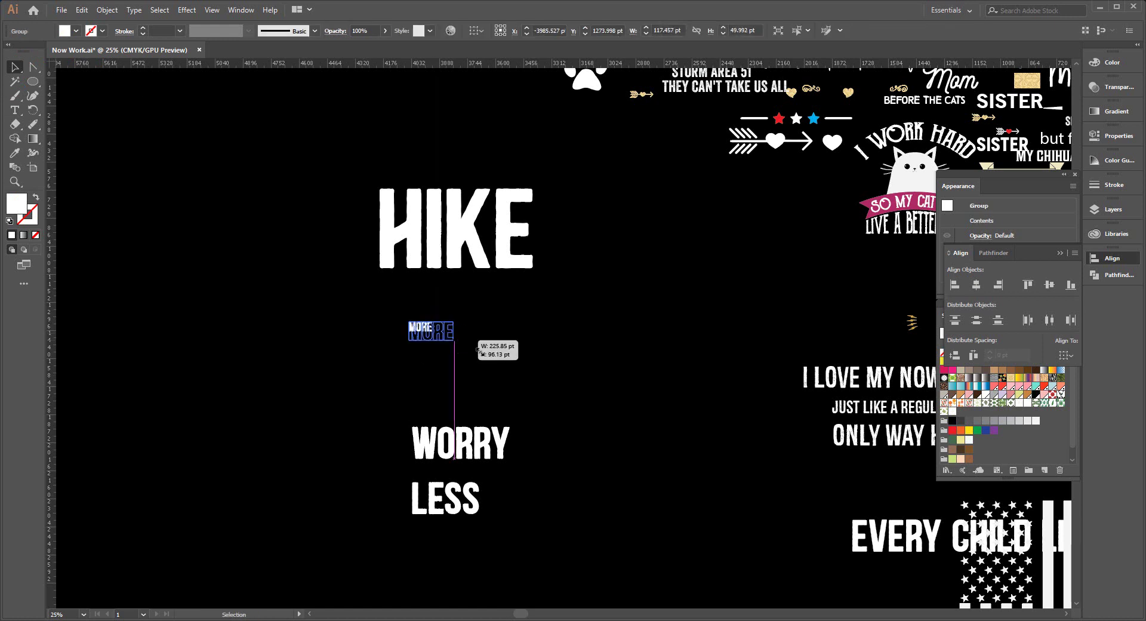
pyautogui.moveTo(442, 337); pyautogui.dragTo(423, 296)
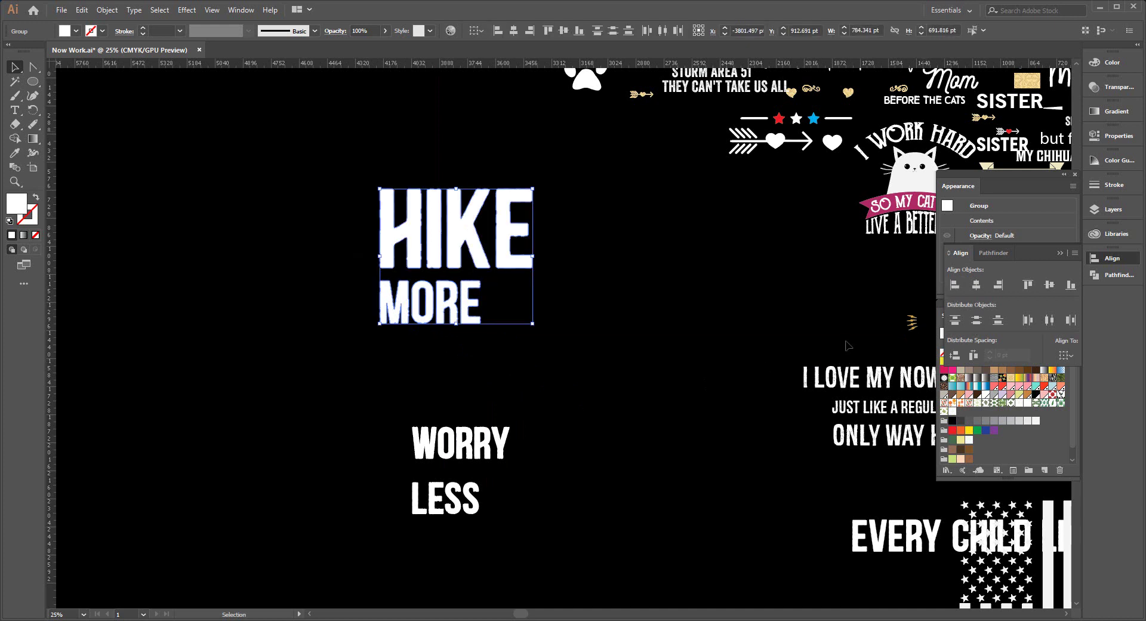
pyautogui.moveTo(493, 307)
pyautogui.mouseDown()
pyautogui.moveTo(483, 307)
pyautogui.moveTo(533, 315)
pyautogui.mouseUp()
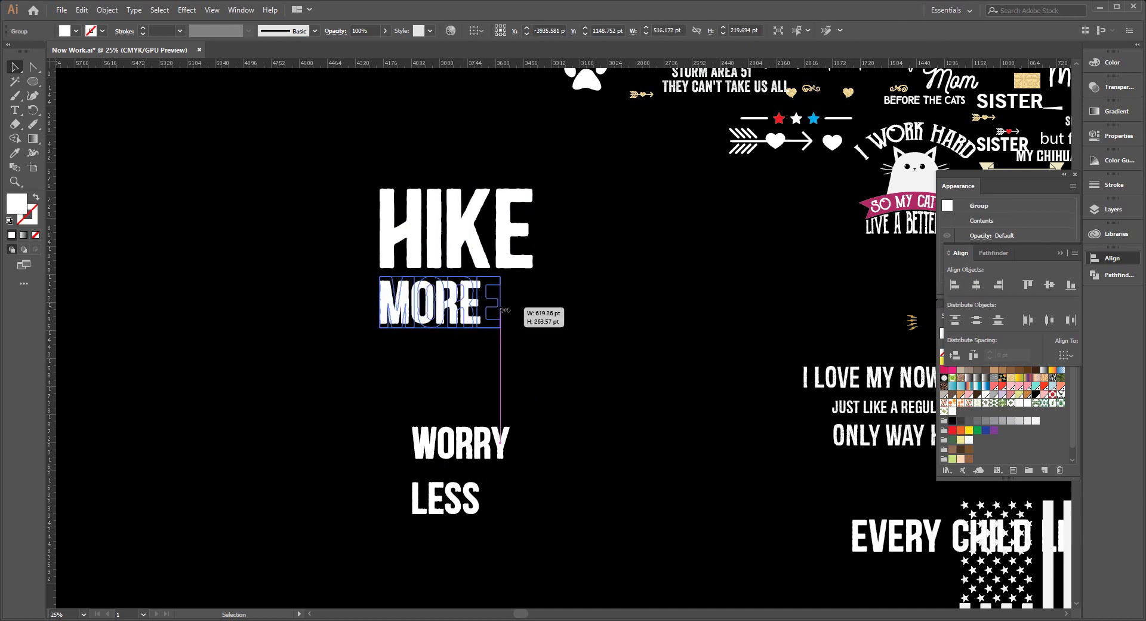
pyautogui.click(483, 331)
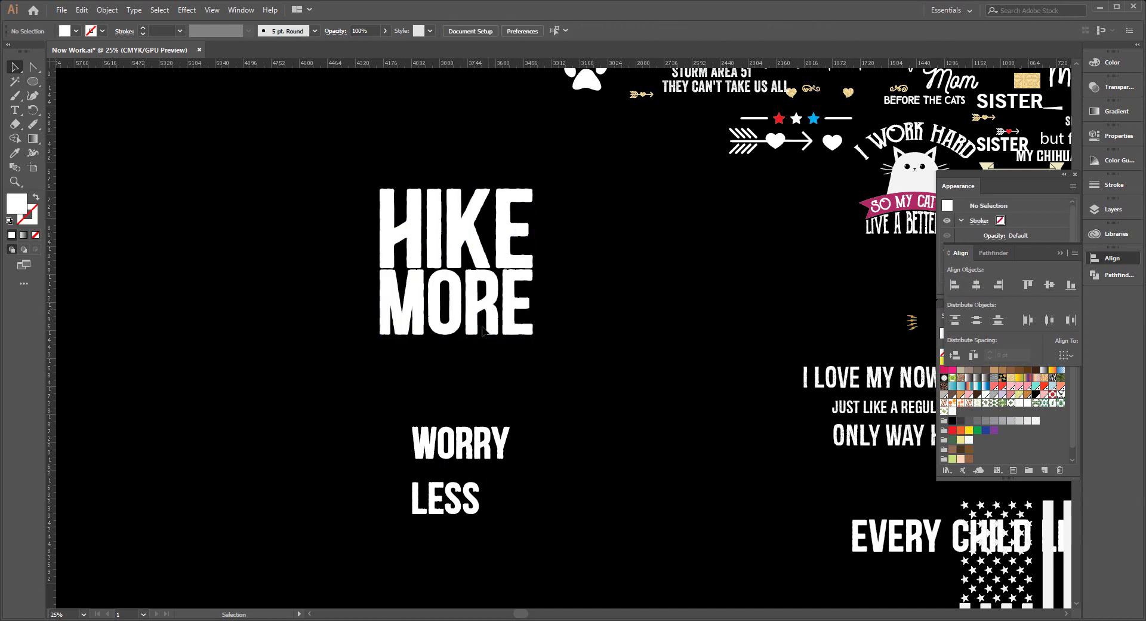
pyautogui.click(483, 322)
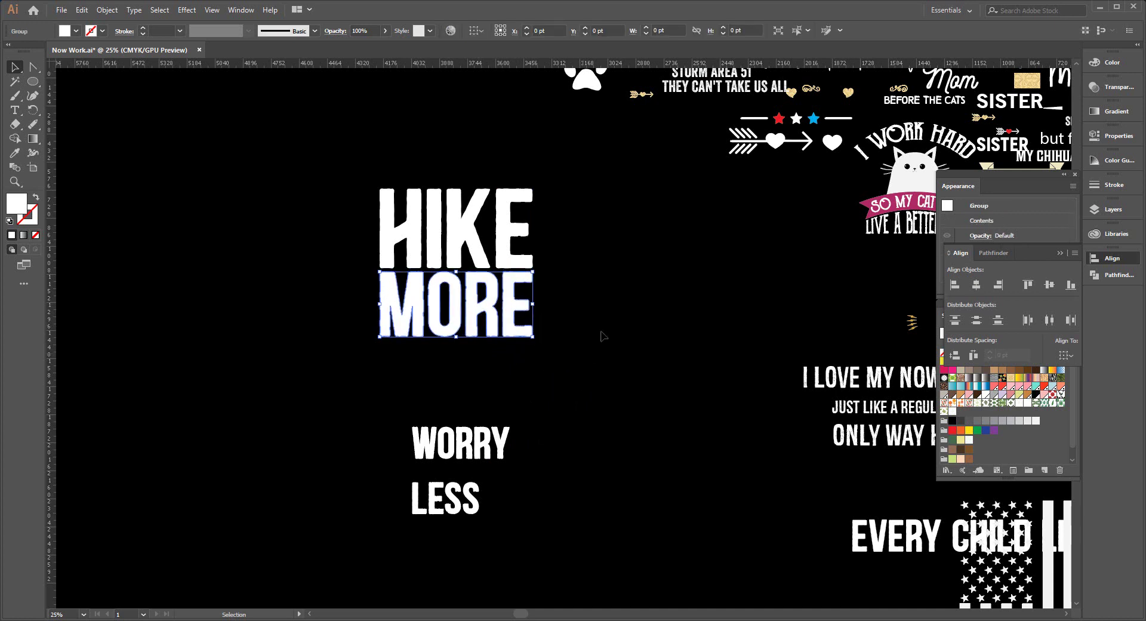
pyautogui.click(362, 328)
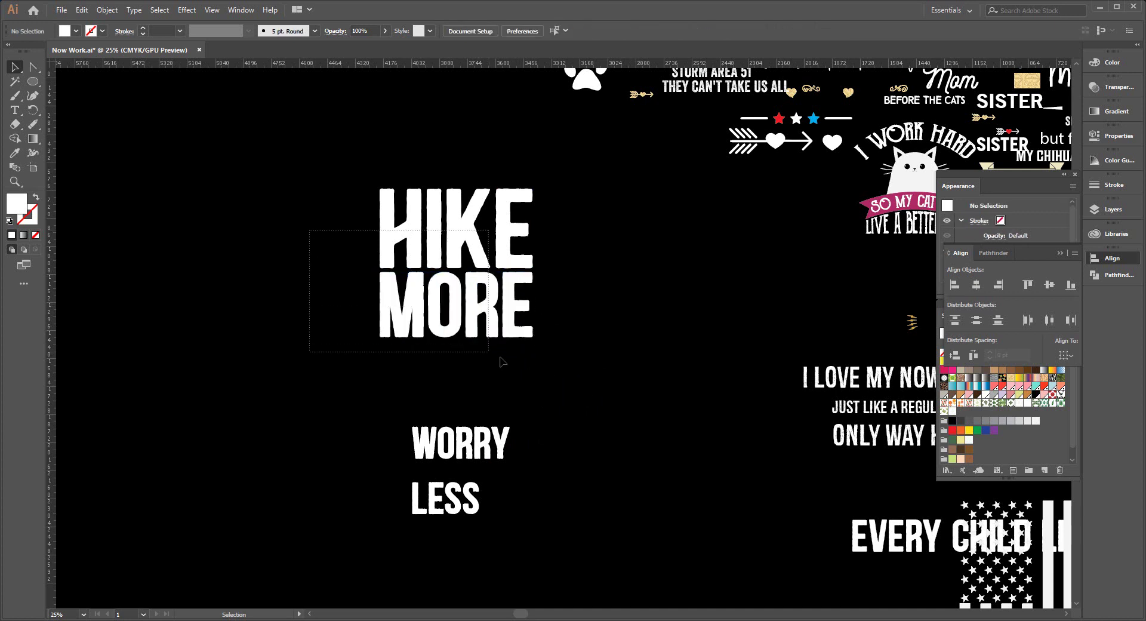
pyautogui.moveTo(308, 230); pyautogui.dragTo(523, 385)
# Move WORRY up directly under MORE
pyautogui.click(585, 393)
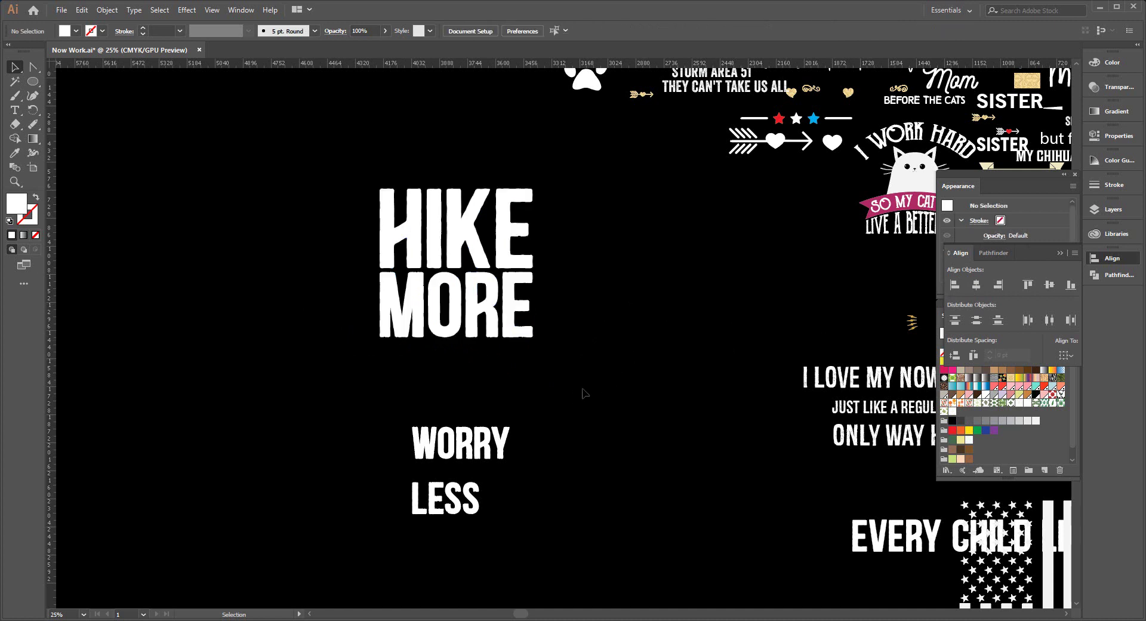
pyautogui.moveTo(462, 442)
pyautogui.mouseDown()
pyautogui.moveTo(471, 369)
pyautogui.moveTo(435, 375)
pyautogui.moveTo(535, 388)
pyautogui.mouseUp()
pyautogui.click(434, 375)
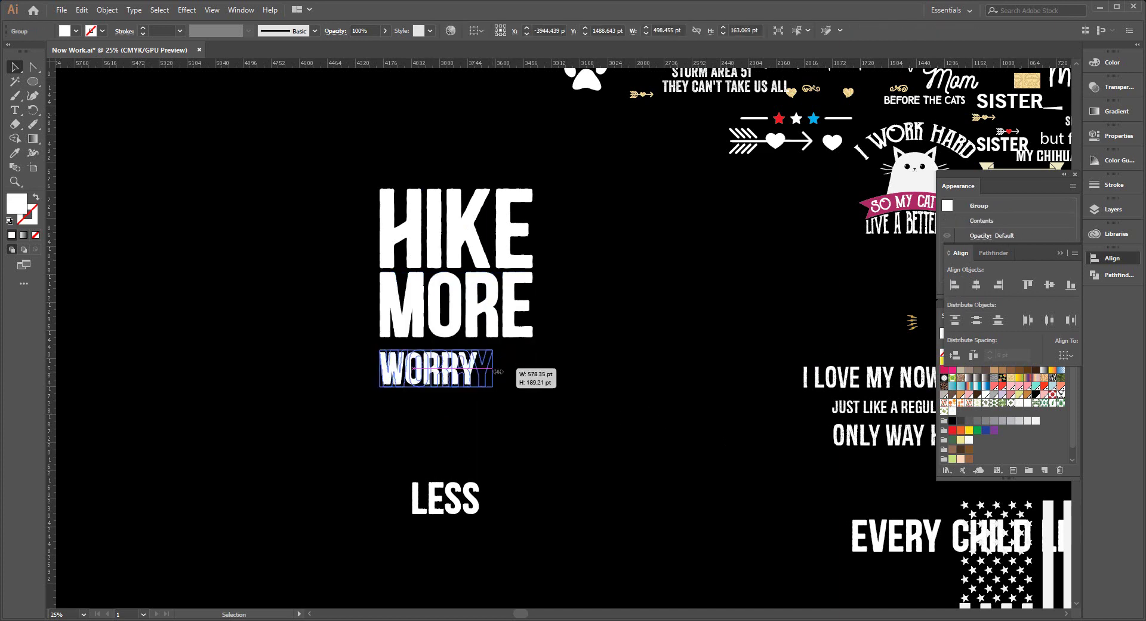
pyautogui.click(464, 399)
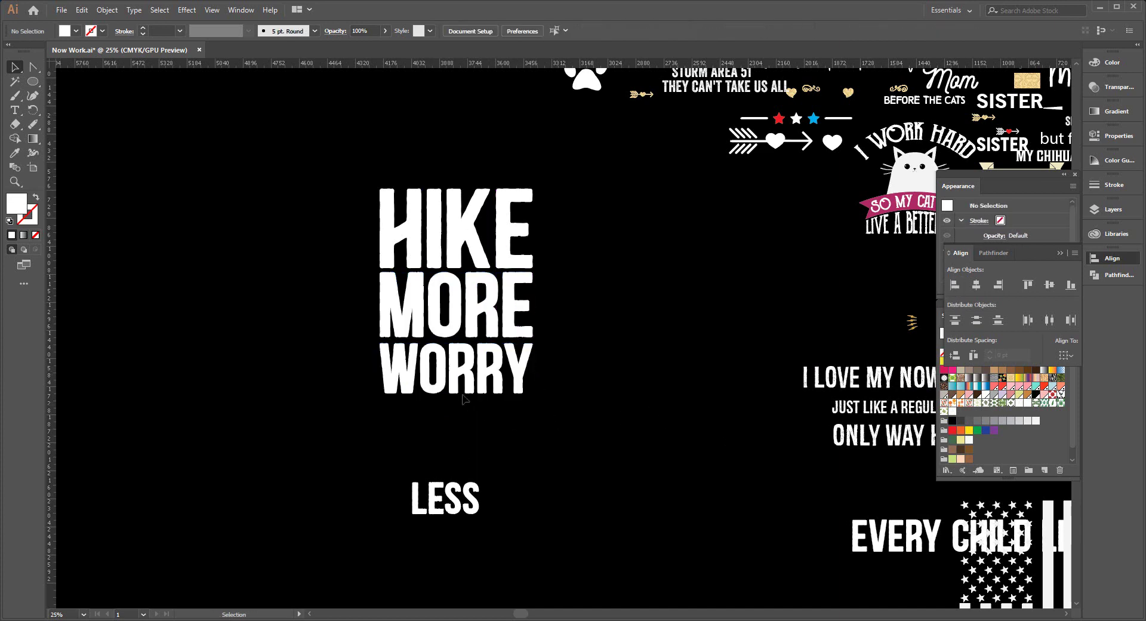
pyautogui.click(464, 386)
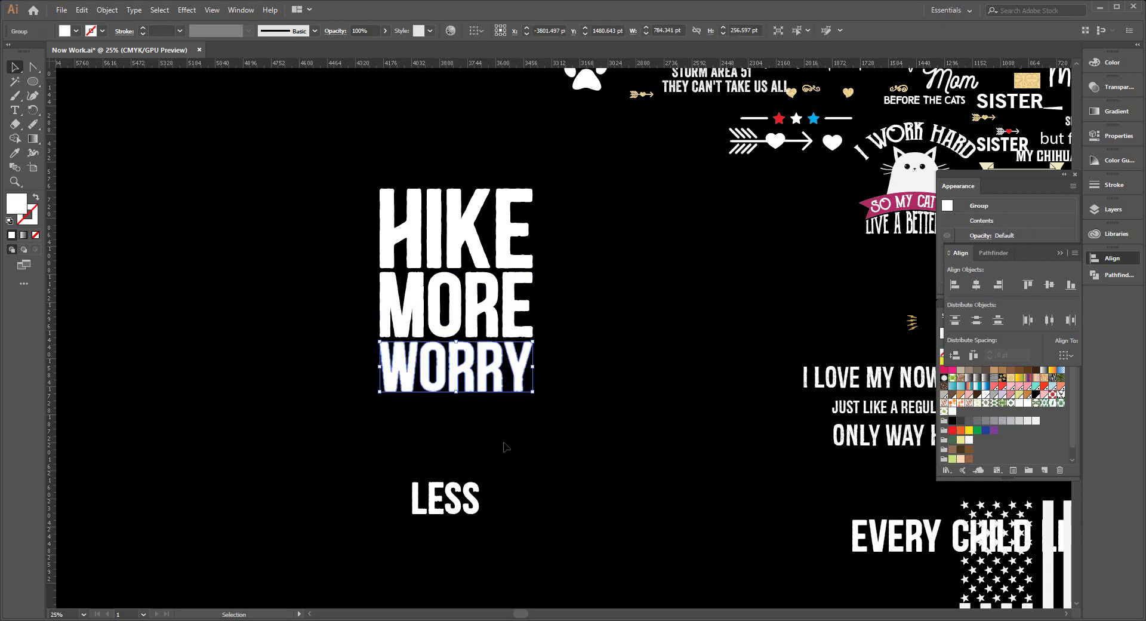
pyautogui.moveTo(290, 234); pyautogui.dragTo(541, 412)
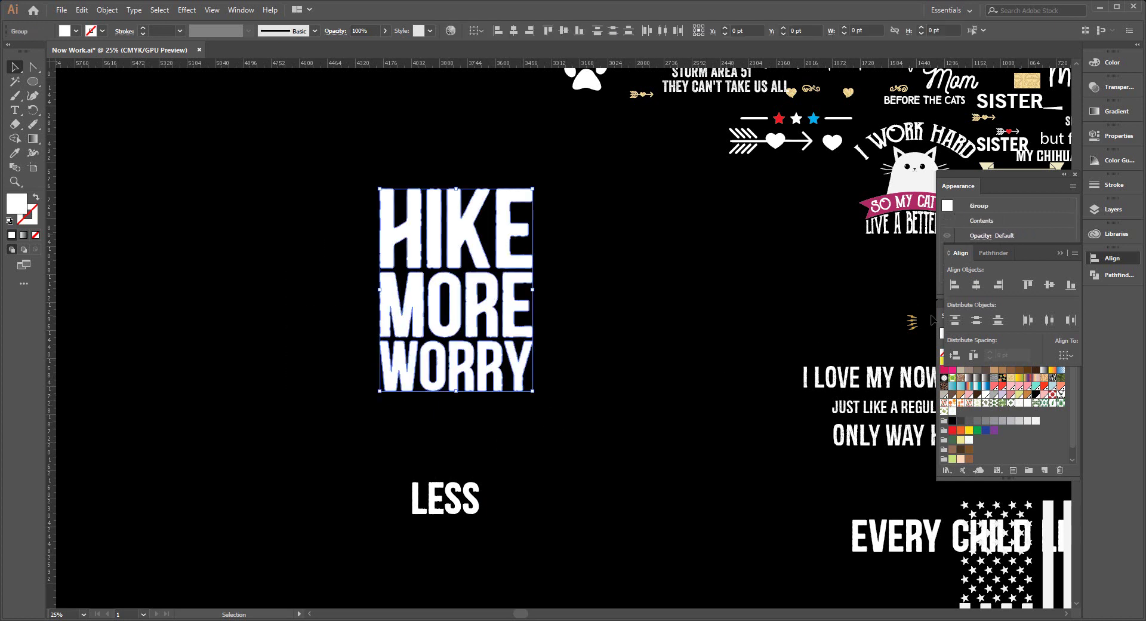
# Move LESS up under WORRY and widen it to 784 pt to match the lines above
pyautogui.click(555, 412)
pyautogui.moveTo(449, 496)
pyautogui.mouseDown()
pyautogui.moveTo(459, 425)
pyautogui.moveTo(380, 430)
pyautogui.mouseUp()
pyautogui.moveTo(487, 429); pyautogui.dragTo(535, 439)
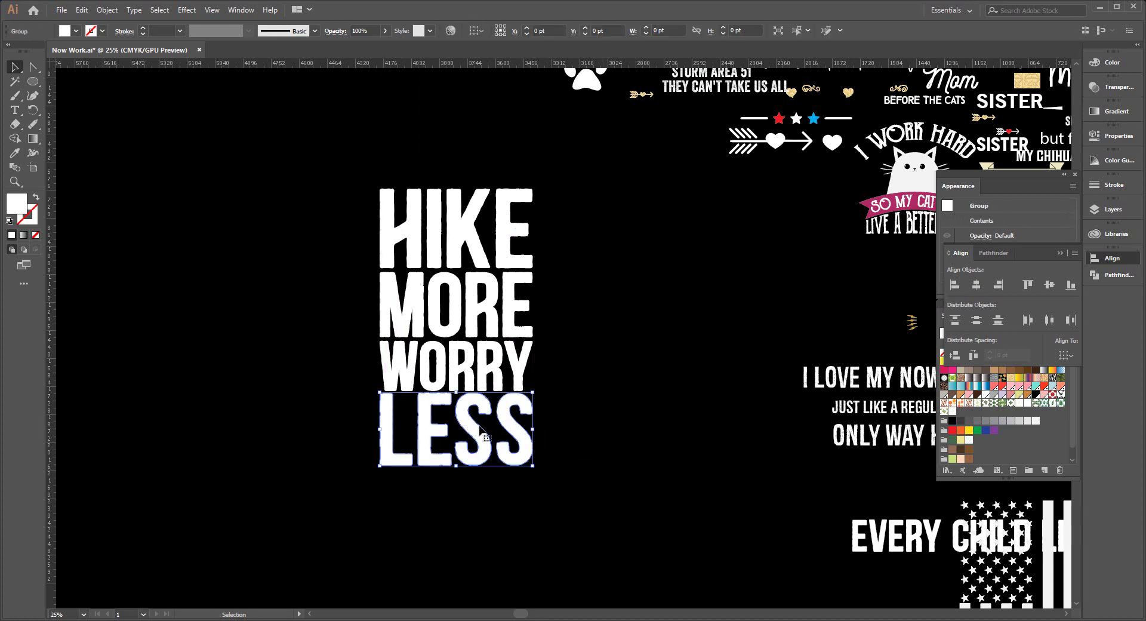
pyautogui.click(596, 435)
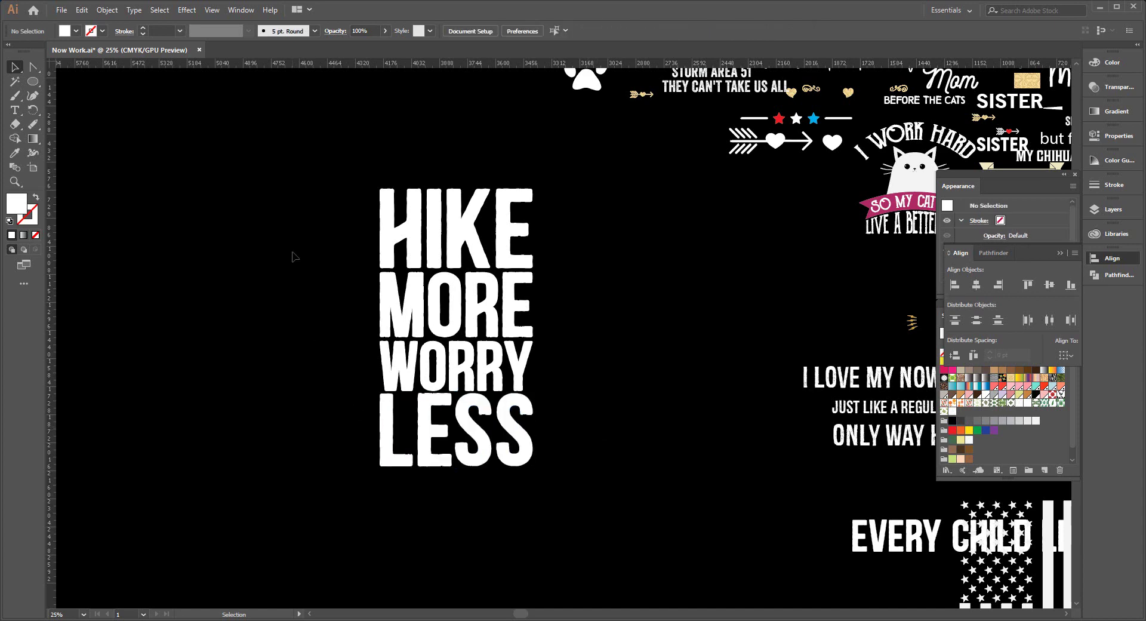
pyautogui.moveTo(316, 200); pyautogui.dragTo(559, 498)
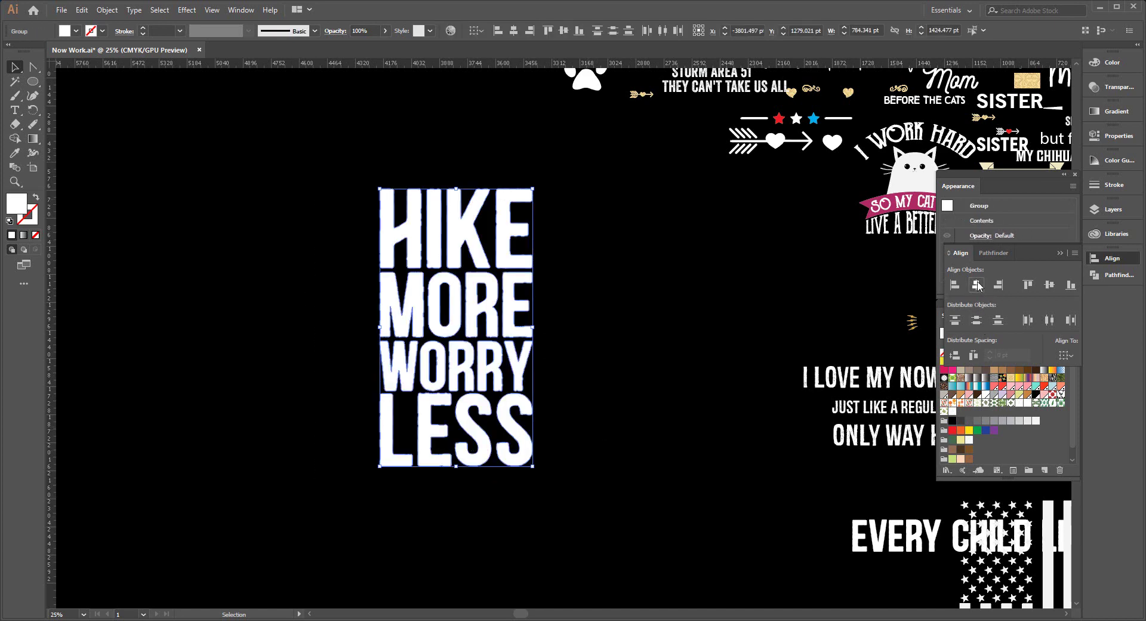
pyautogui.click(609, 411)
pyautogui.click(430, 436)
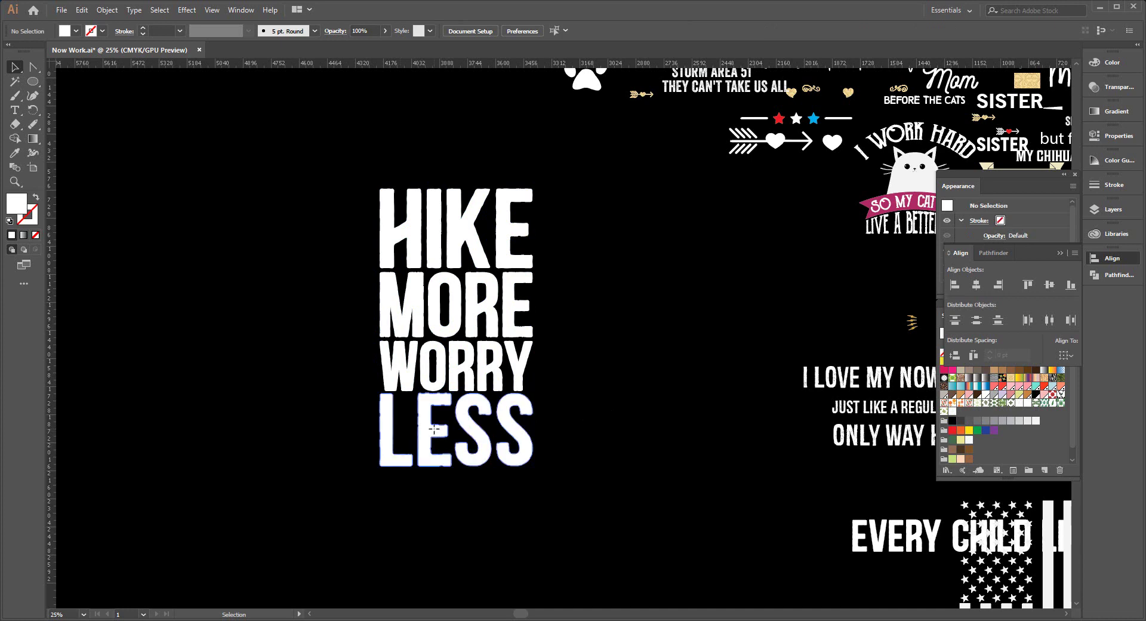
pyautogui.click(596, 541)
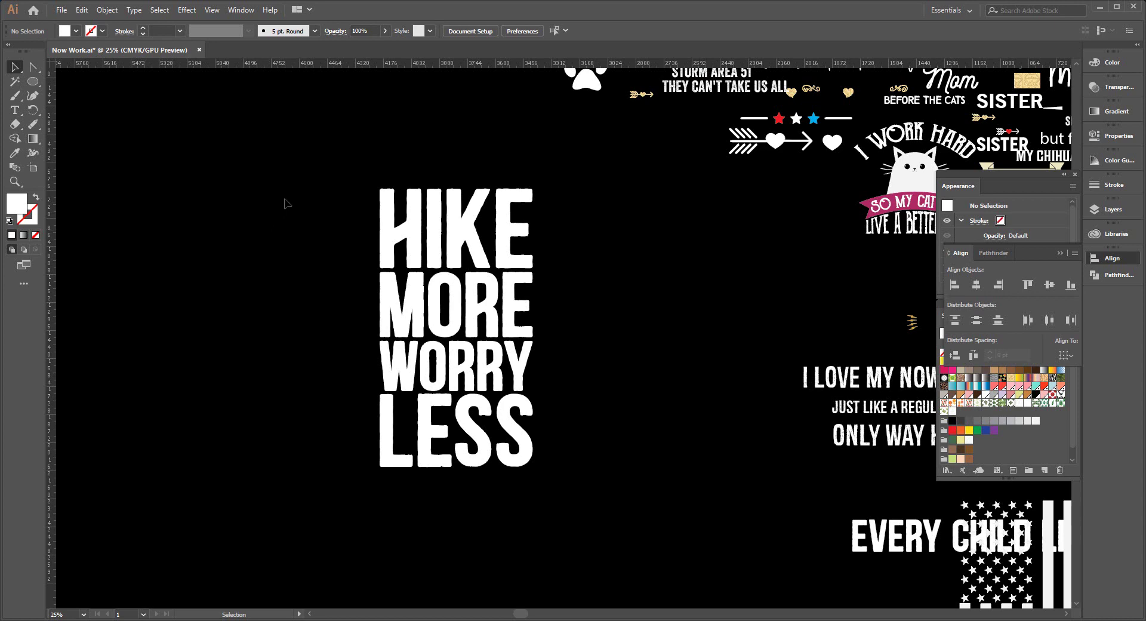
pyautogui.moveTo(283, 200); pyautogui.dragTo(501, 530)
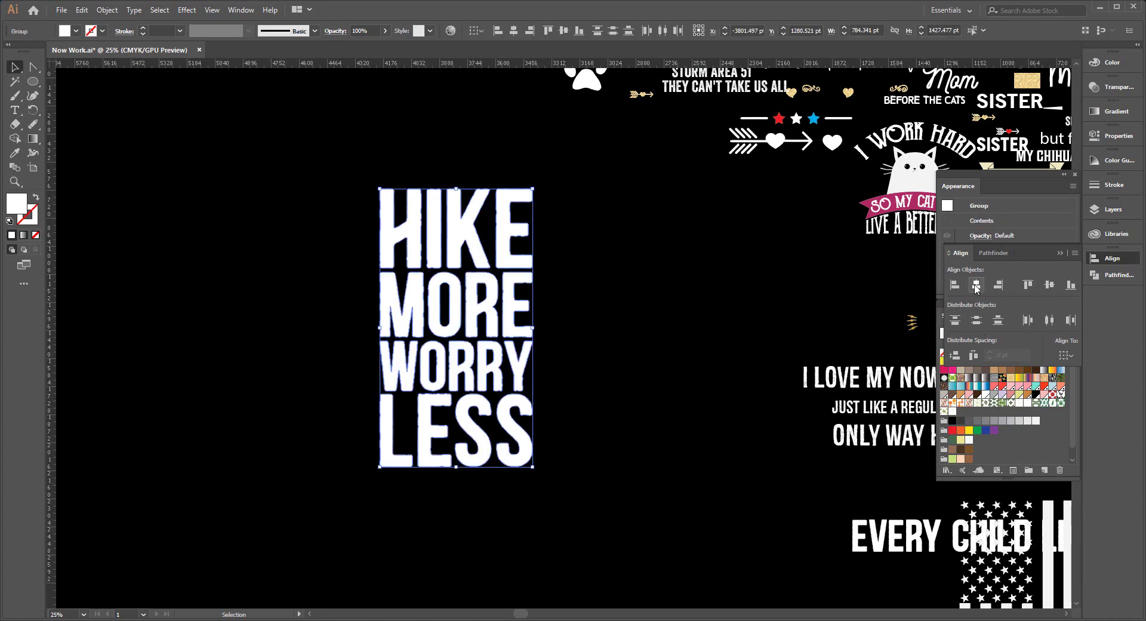
pyautogui.click(676, 376)
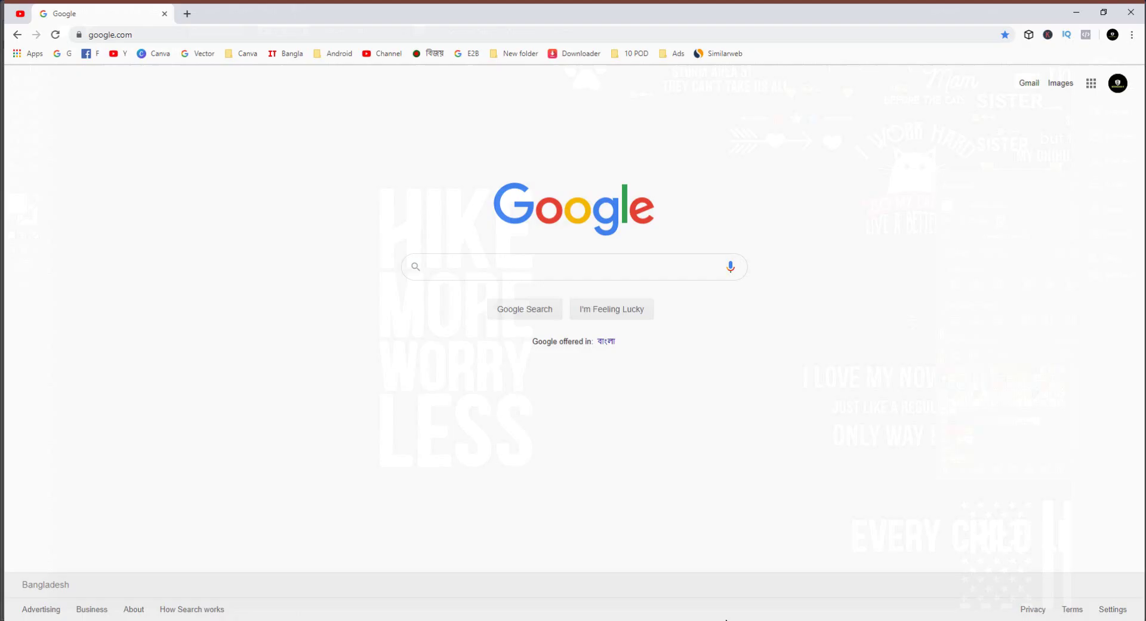
# Search Google Images for 'ARROW vector', filtered to large images
pyautogui.click(481, 269)
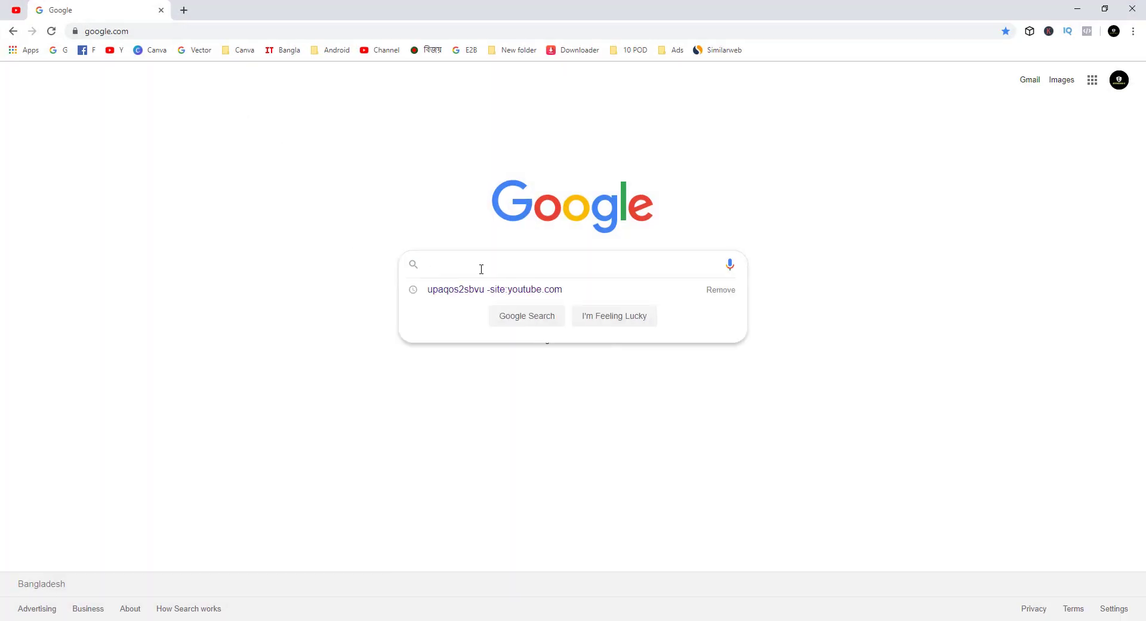
pyautogui.write('ARROW ')
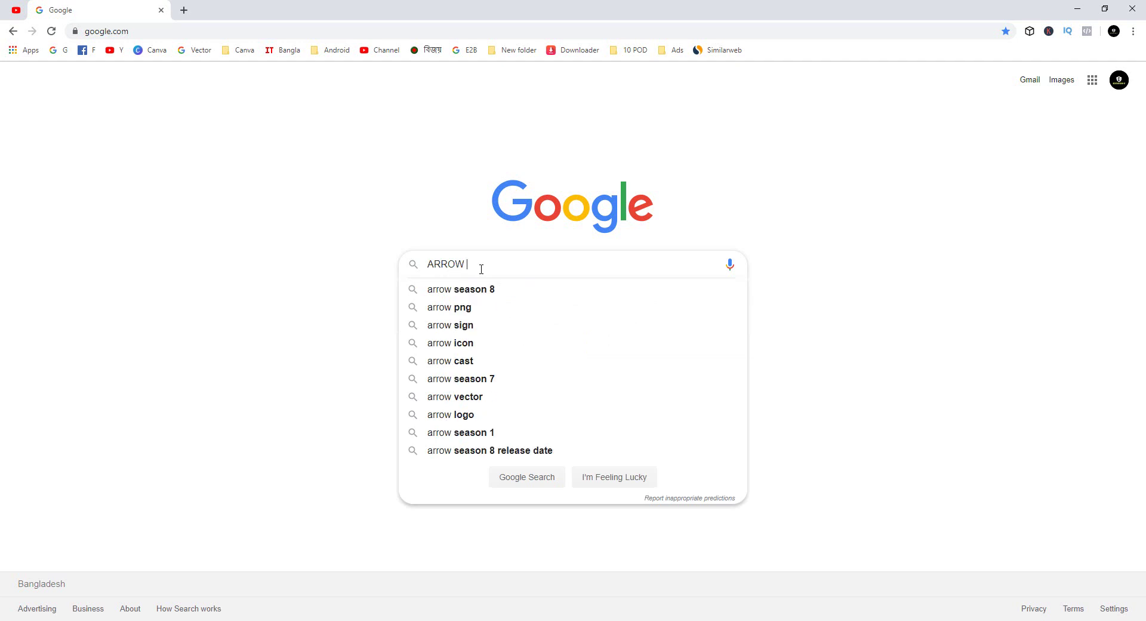
pyautogui.write('a')
pyautogui.press('BackSpace')
pyautogui.write('vector')
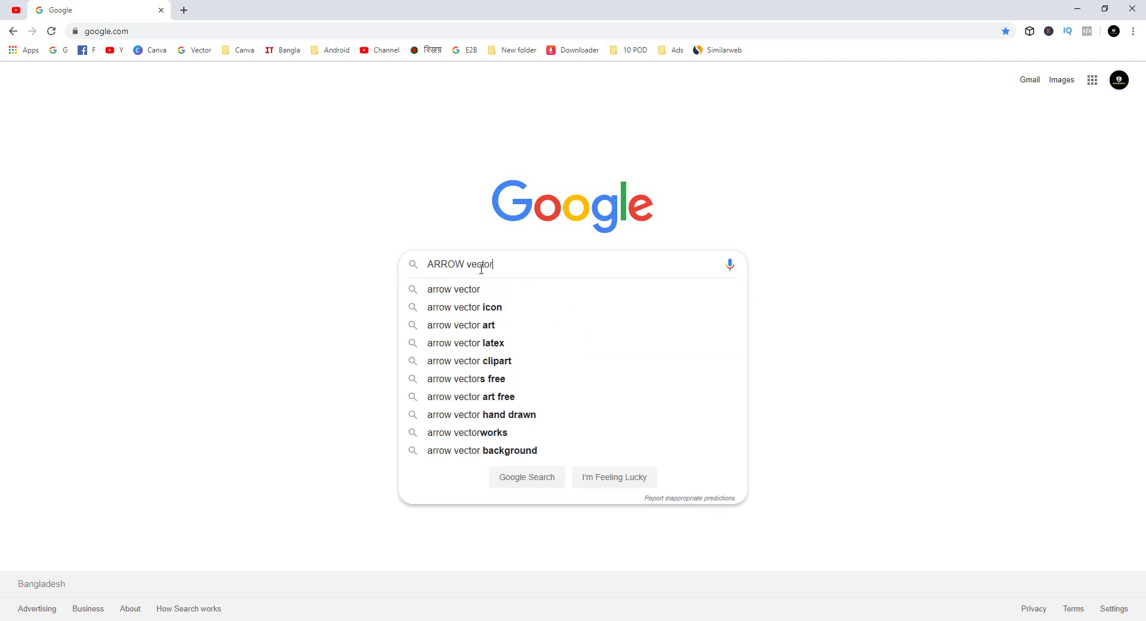
pyautogui.press('Return')
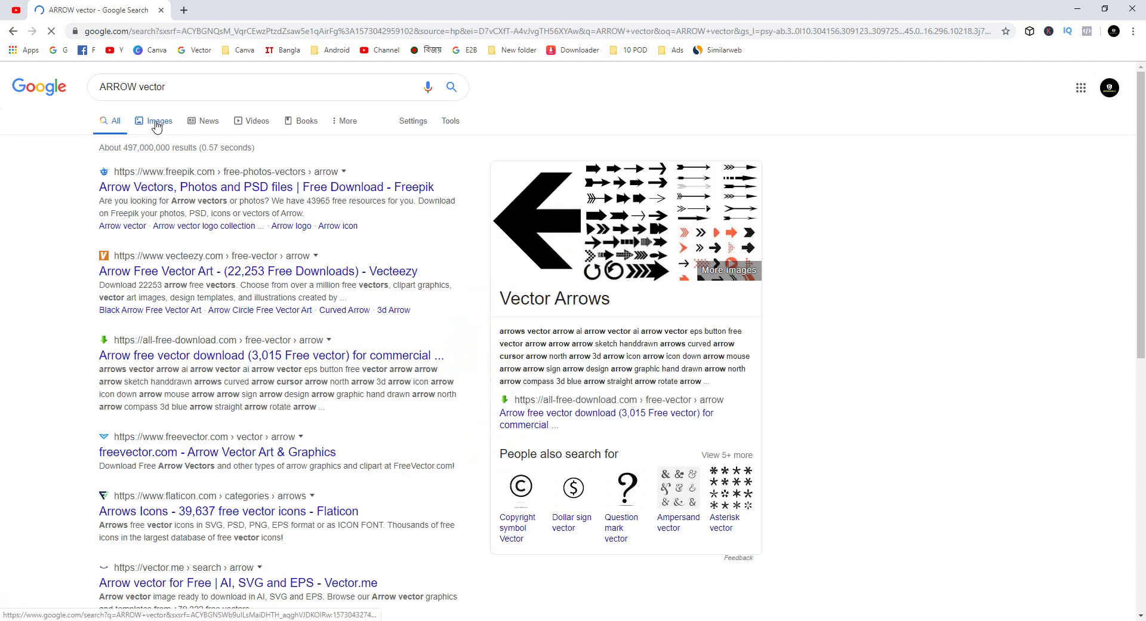
pyautogui.click(157, 122)
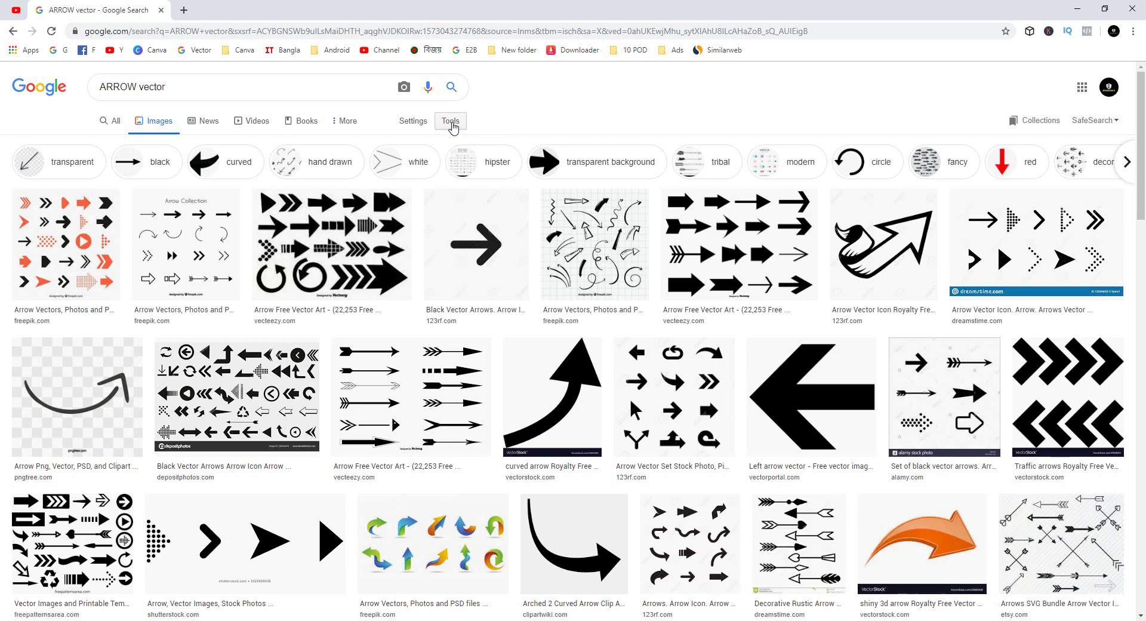
pyautogui.click(452, 126)
pyautogui.click(107, 142)
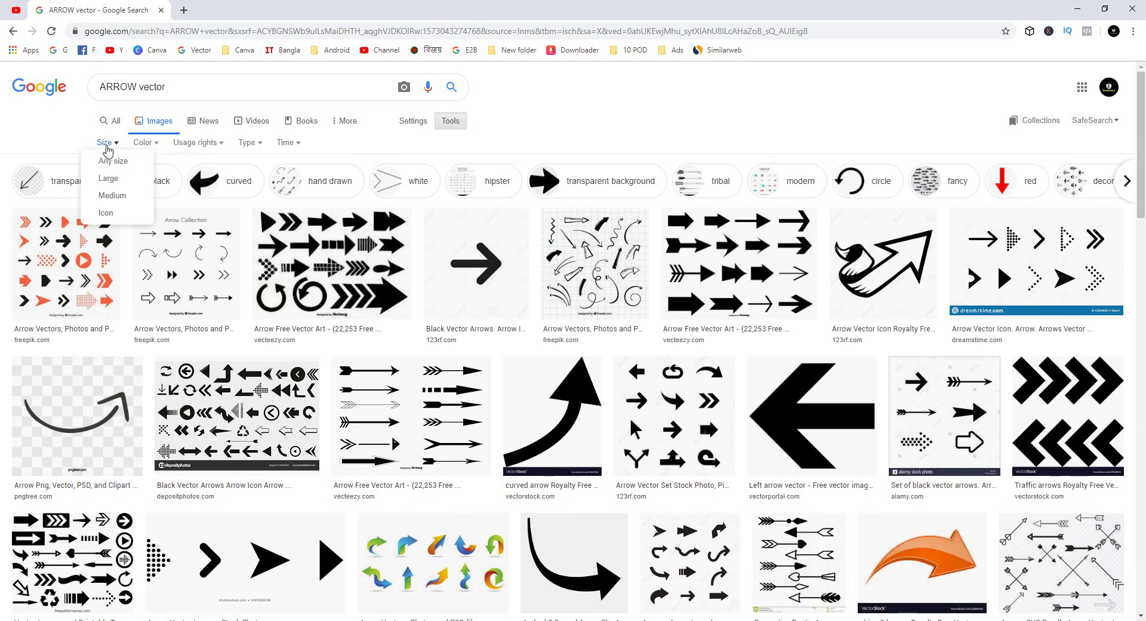
pyautogui.click(108, 179)
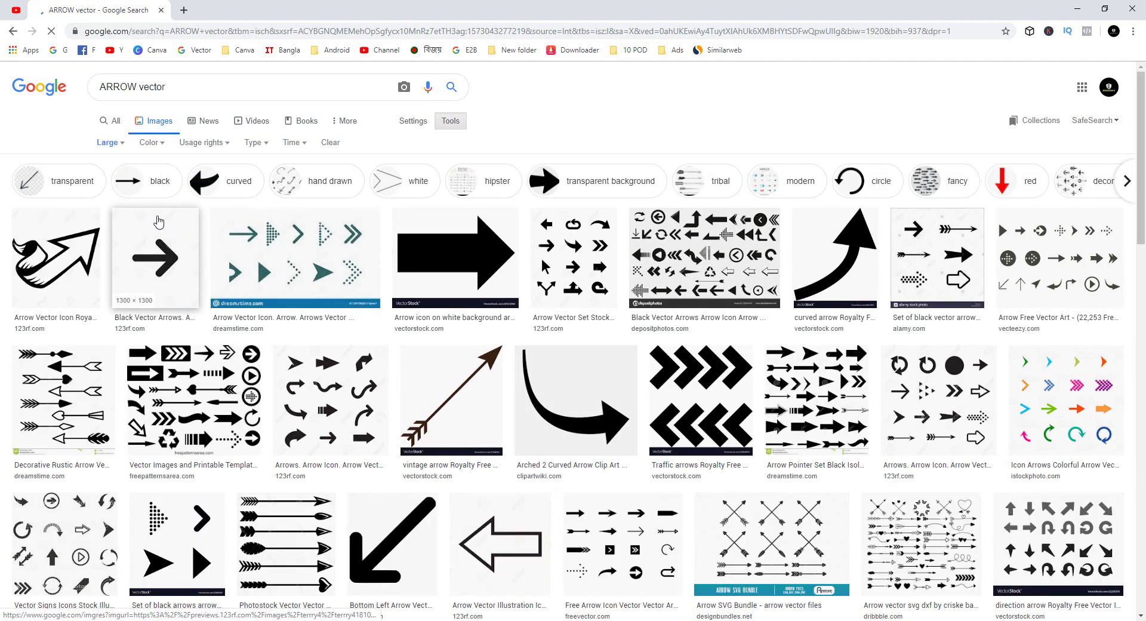
# Copy the full-size crossed vintage arrow image, then close its tab
pyautogui.click(454, 406)
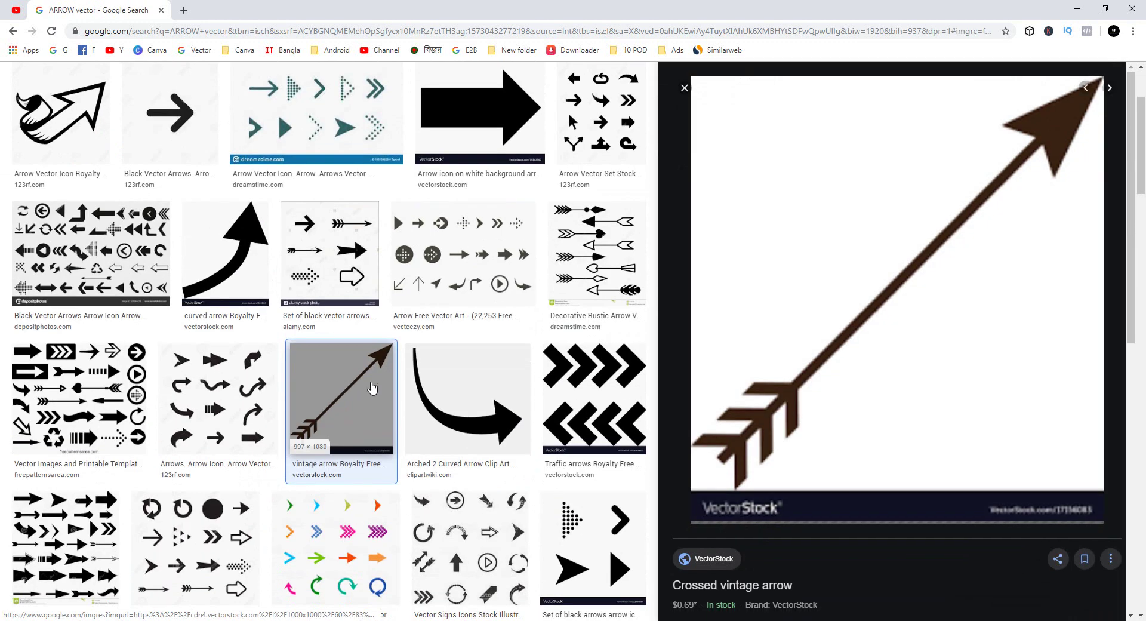
pyautogui.rightClick(883, 292)
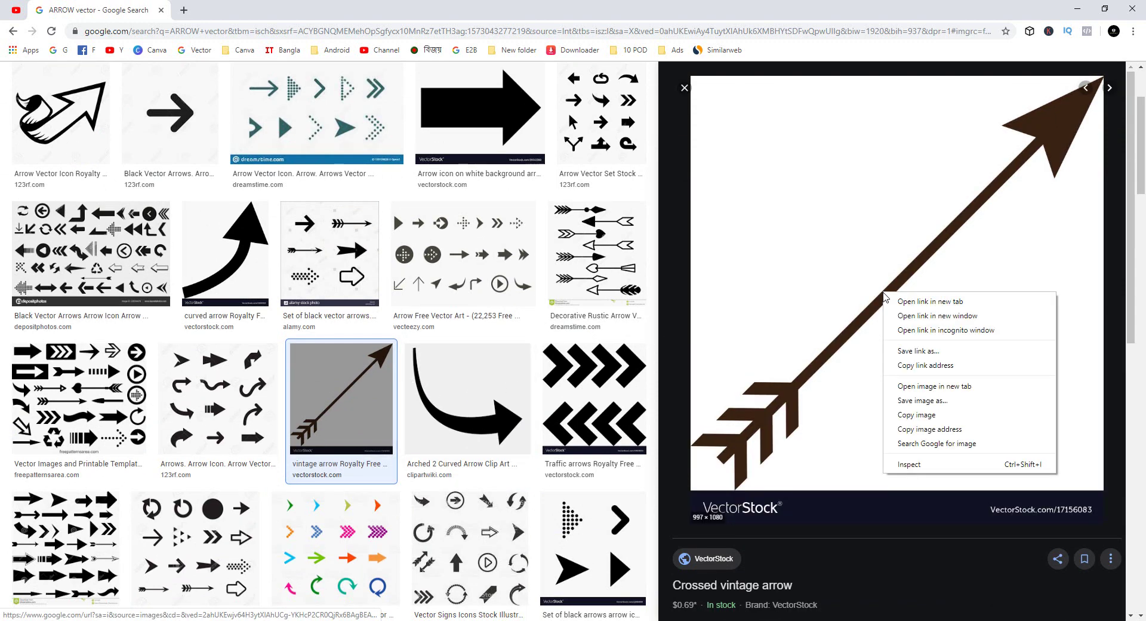
pyautogui.click(941, 387)
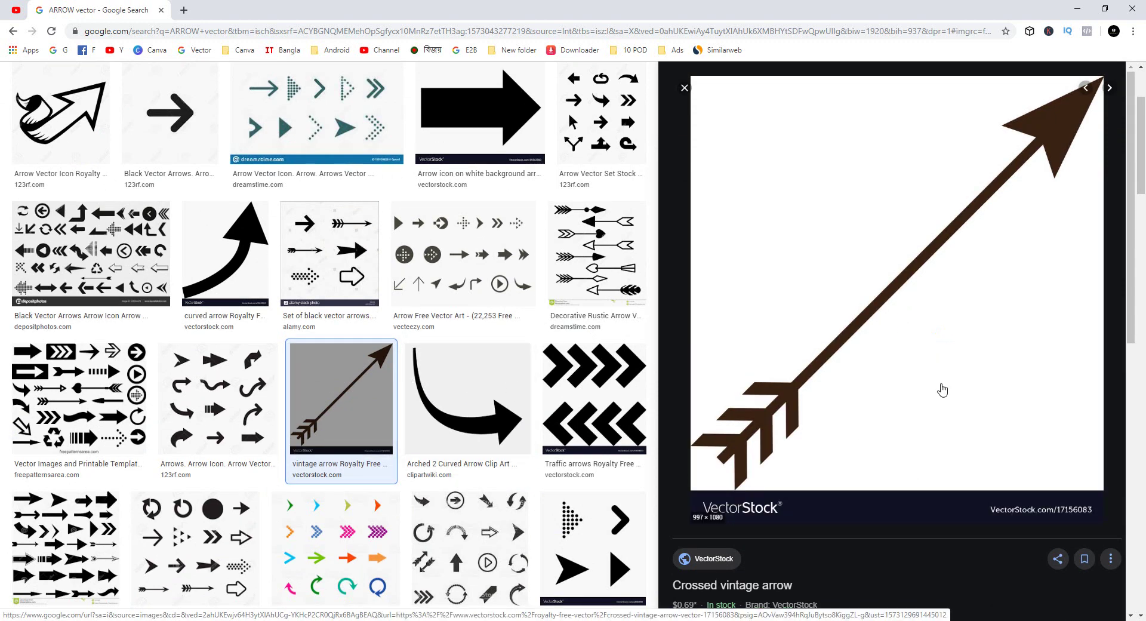
pyautogui.click(203, 4)
pyautogui.rightClick(509, 220)
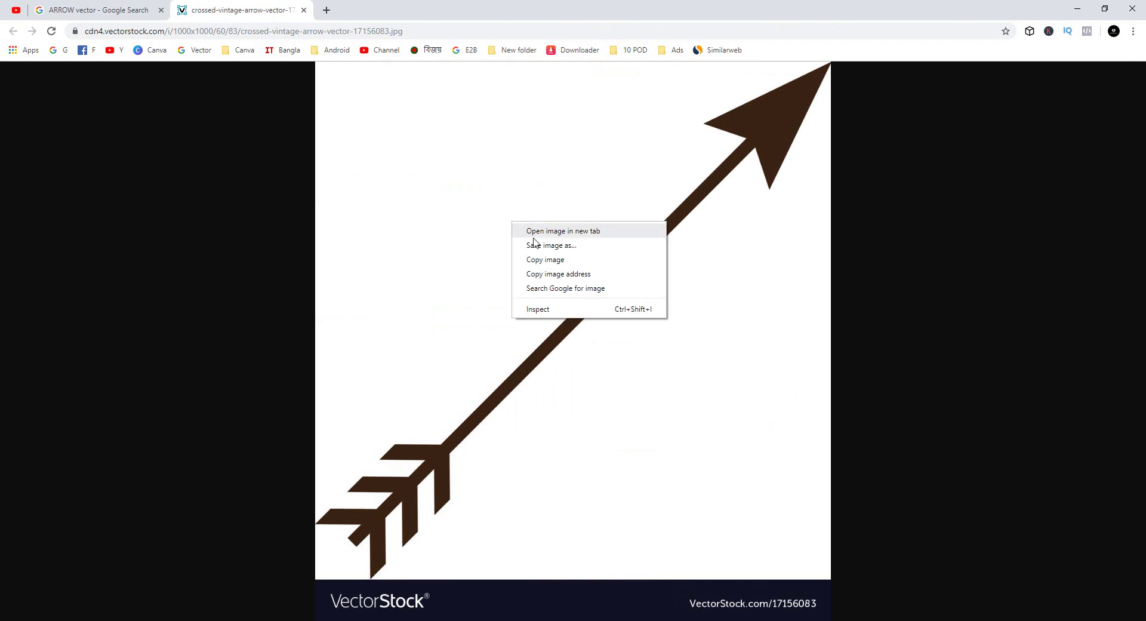
pyautogui.click(577, 261)
pyautogui.click(303, 10)
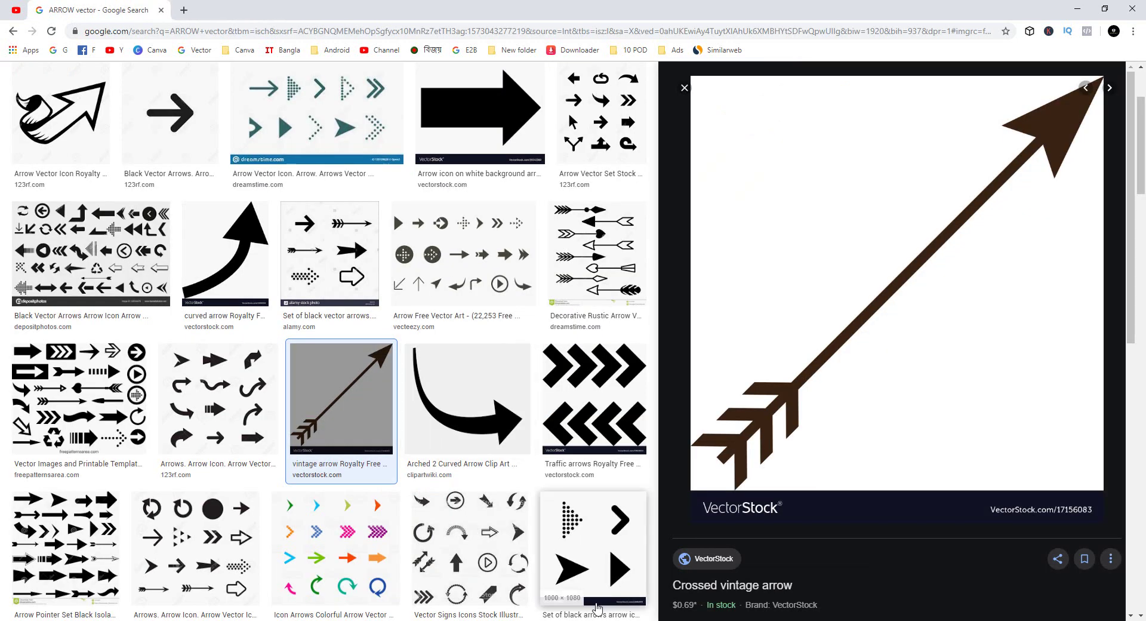
pyautogui.hotkey('alt', 'Tab')
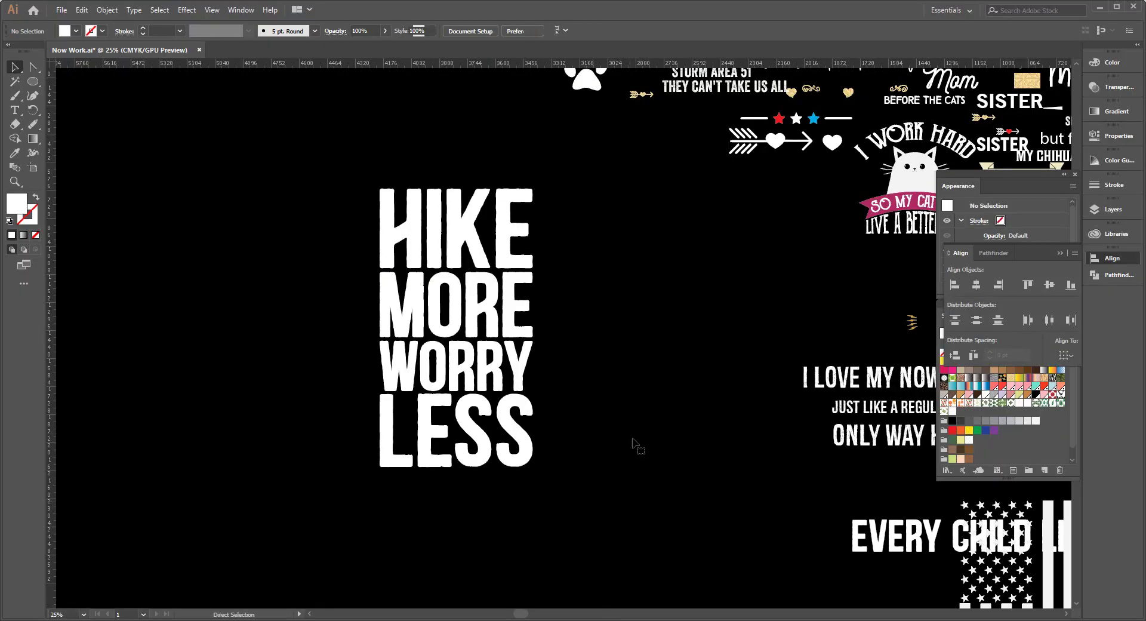
# Paste the arrow image, image-trace it, and move it onto empty canvas off the artboard
pyautogui.hotkey('ctrl', 'v')
pyautogui.click(251, 34)
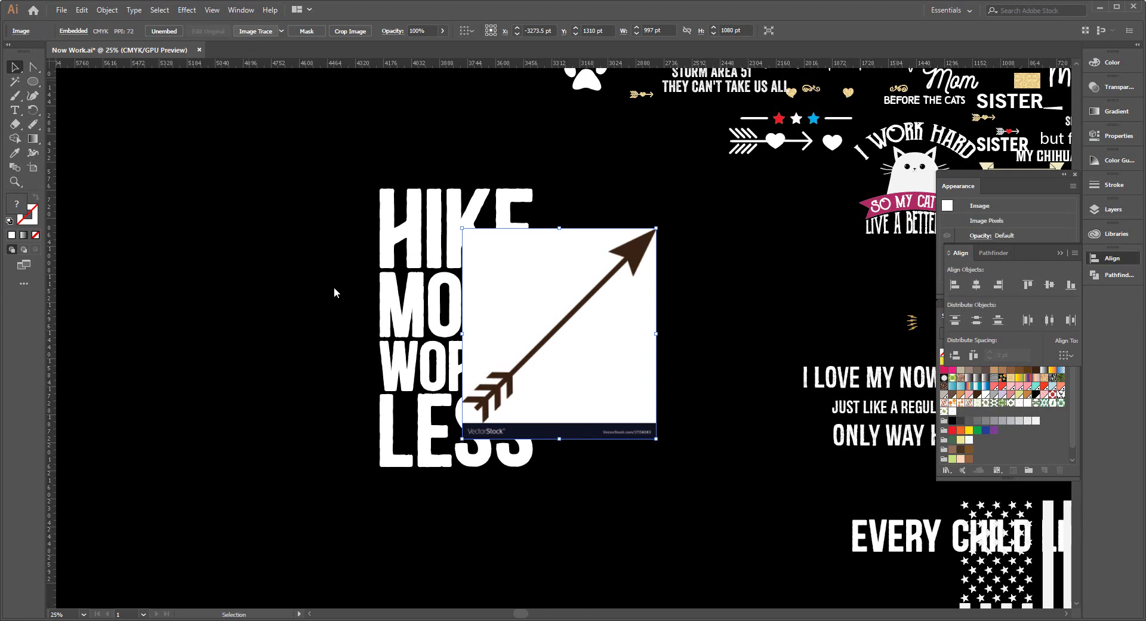
pyautogui.moveTo(594, 360); pyautogui.dragTo(274, 278)
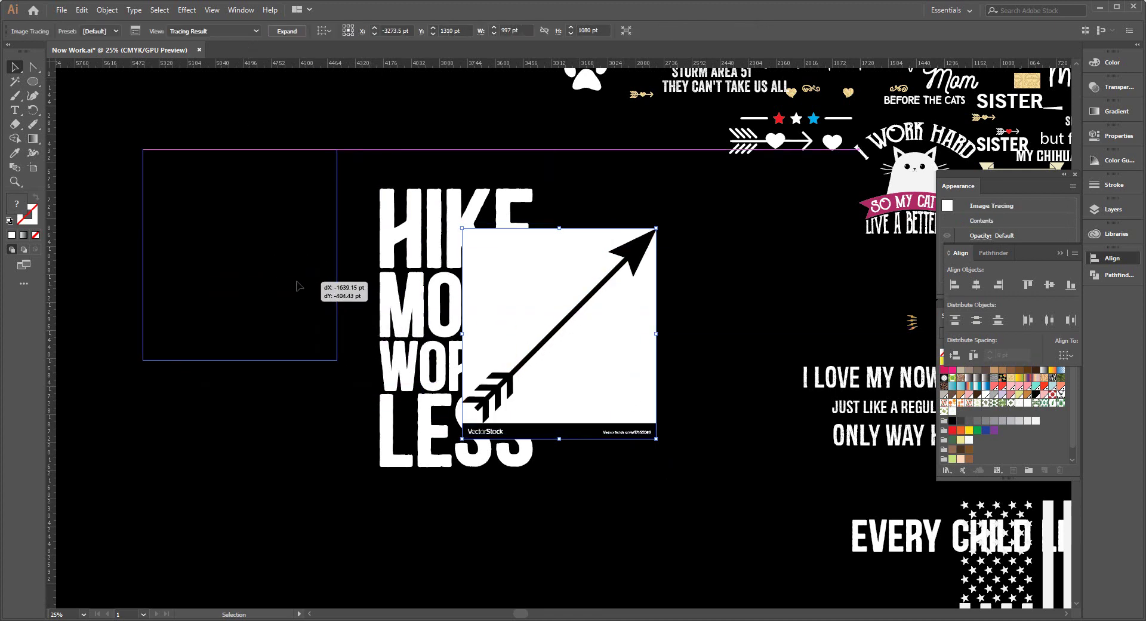
pyautogui.scroll(1, 349, 225)
pyautogui.scroll(4, 298, 394)
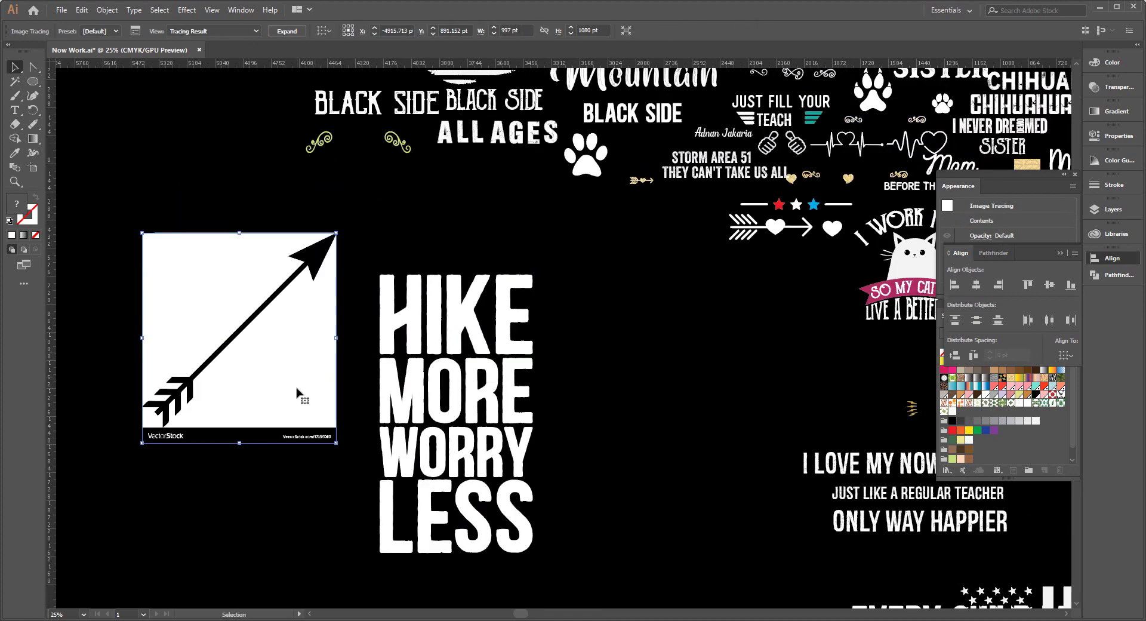
pyautogui.press('Delete')
pyautogui.scroll(-5, 280, 382)
pyautogui.scroll(-5, 280, 382)
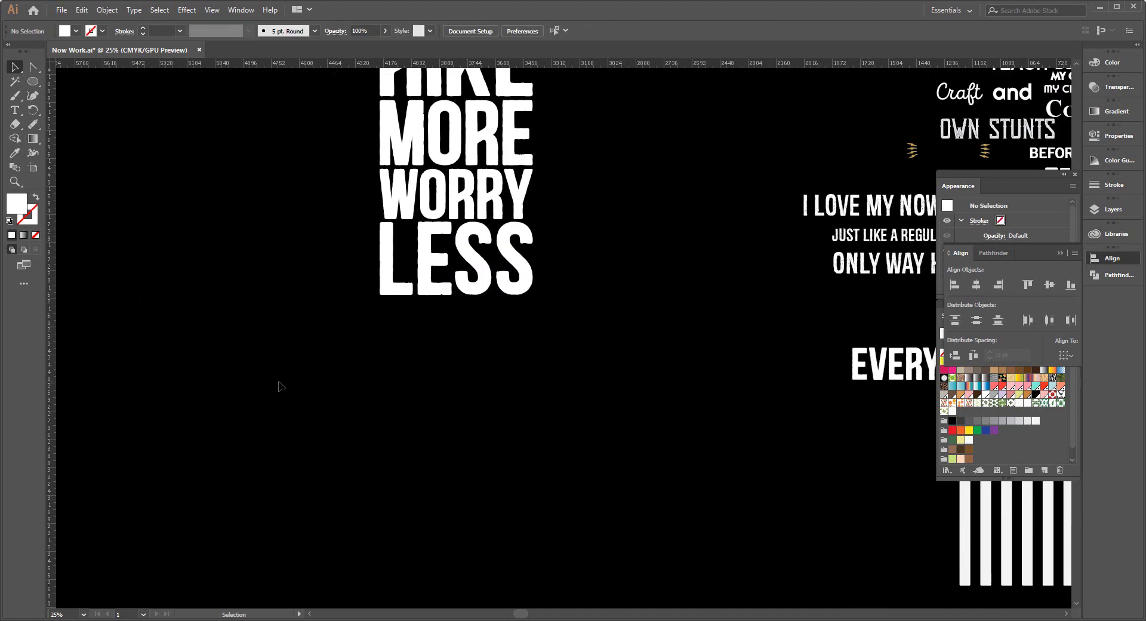
pyautogui.scroll(-8, 280, 382)
pyautogui.scroll(-8, 281, 380)
pyautogui.scroll(-5, 281, 378)
pyautogui.scroll(-3, 295, 378)
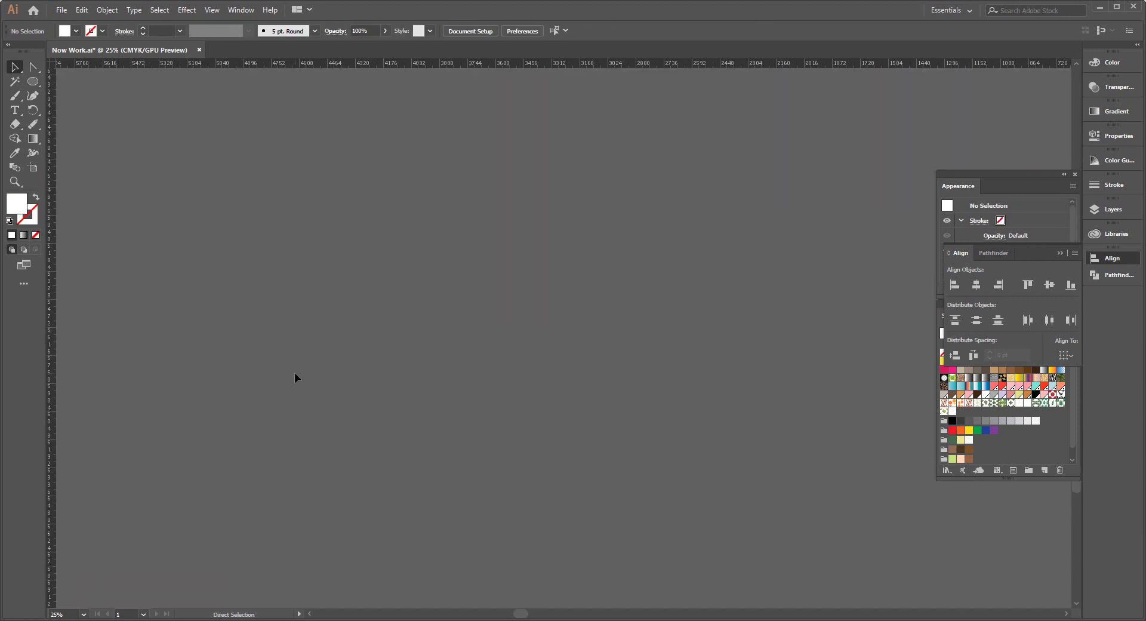
pyautogui.hotkey('ctrl', 'v')
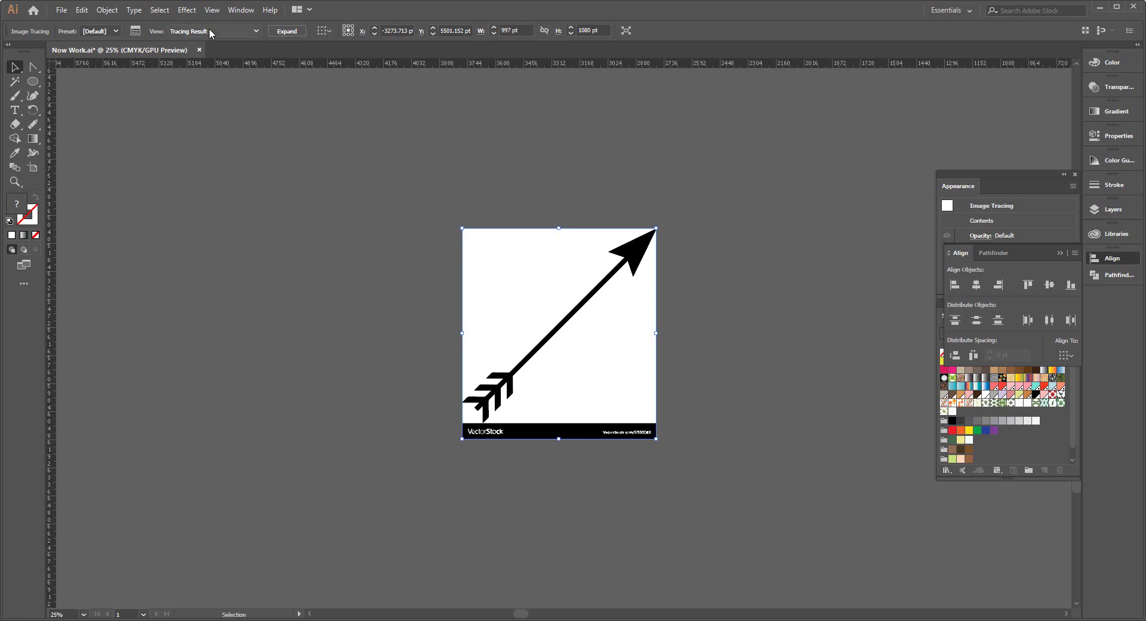
# Set the trace threshold to 168, then expand and ungroup the arrow artwork
pyautogui.click(135, 31)
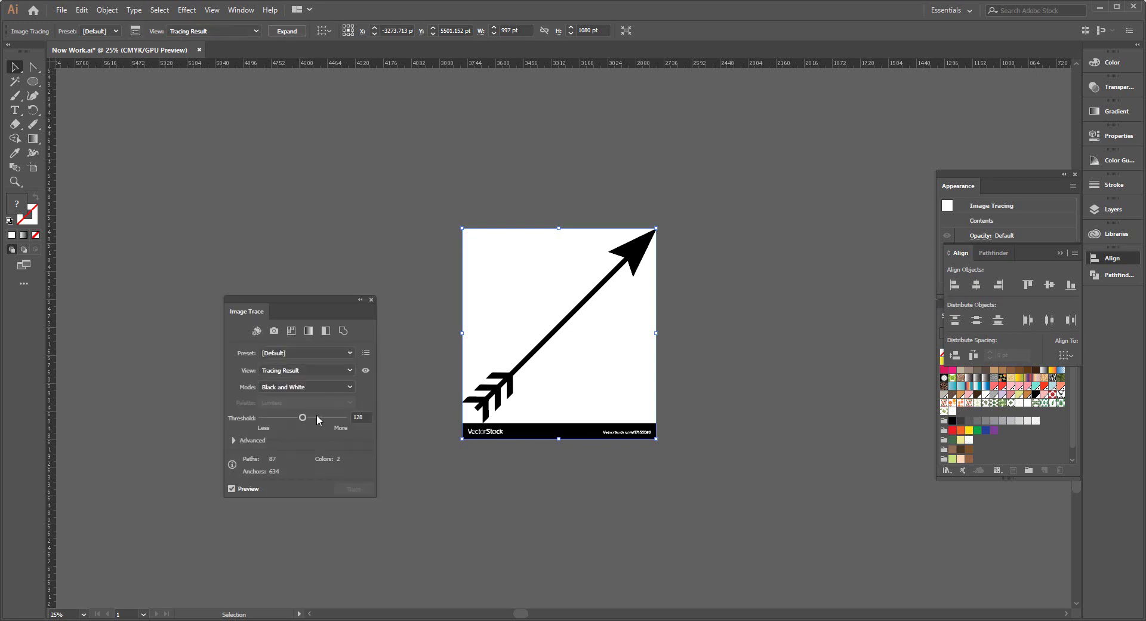
pyautogui.click(317, 417)
pyautogui.click(296, 33)
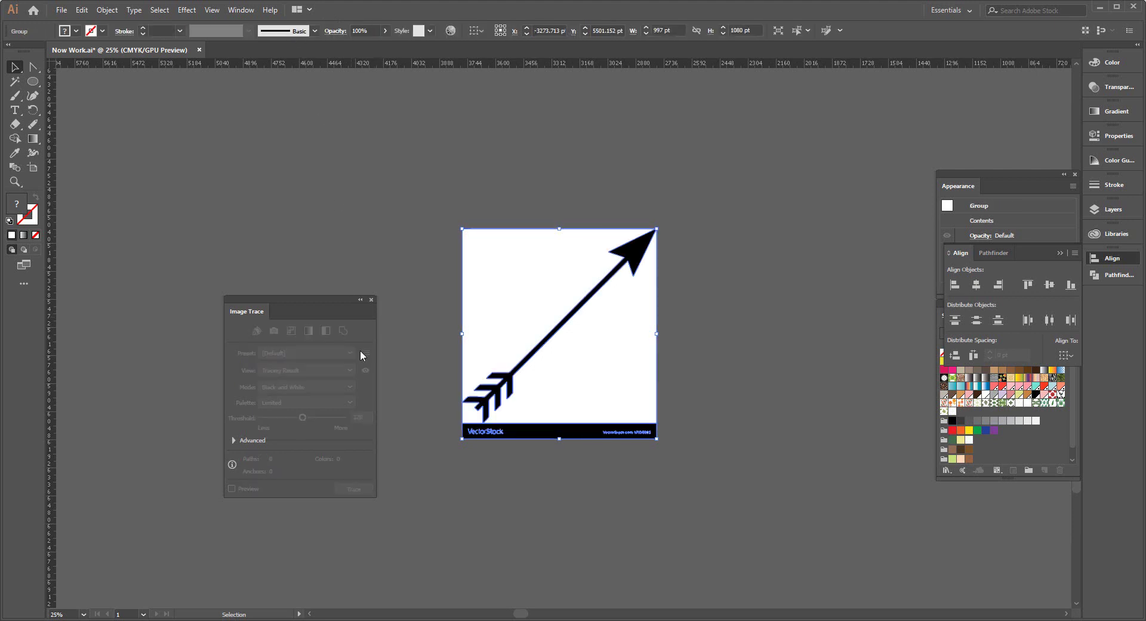
pyautogui.click(370, 301)
pyautogui.rightClick(544, 279)
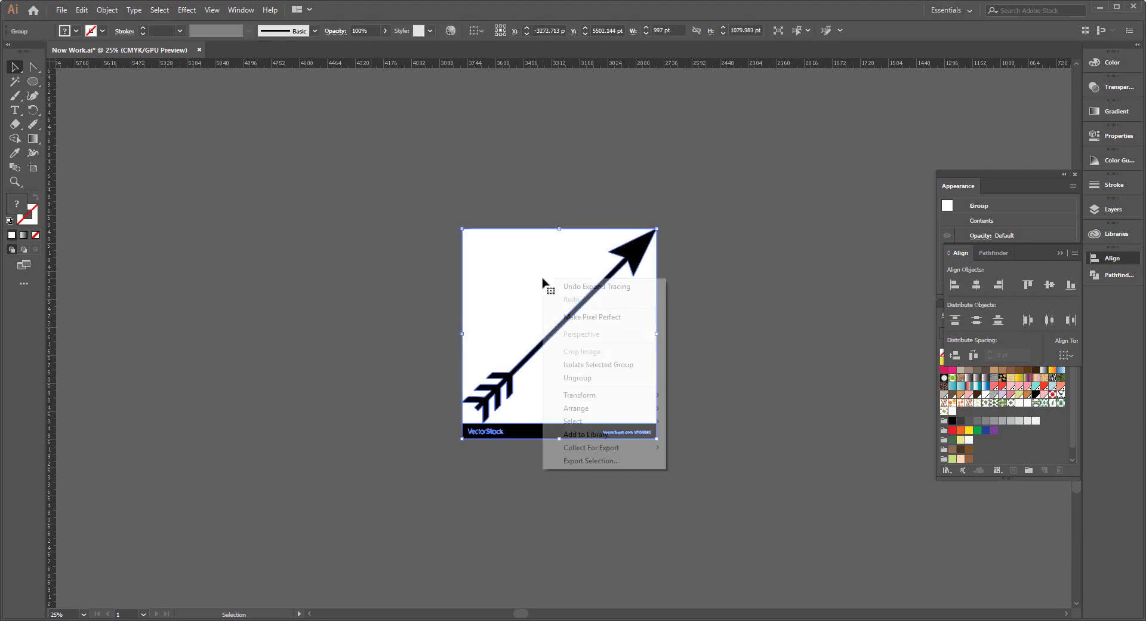
pyautogui.click(600, 376)
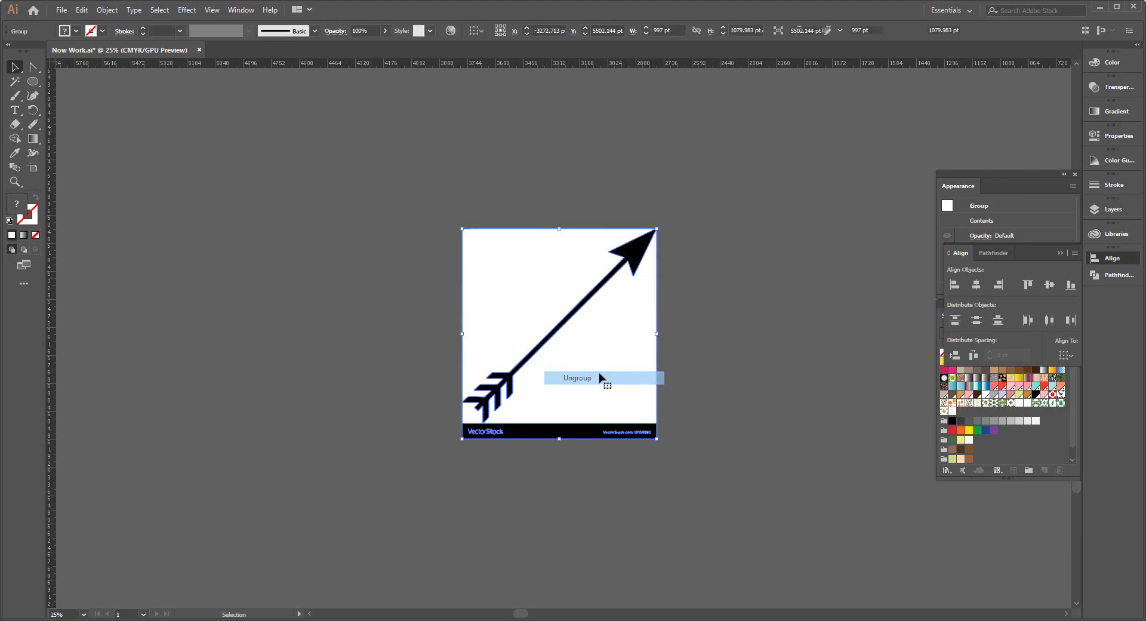
# Delete the arrow's white background, VectorStock banner and leftover text, then group the pieces
pyautogui.click(14, 87)
pyautogui.click(533, 285)
pyautogui.press('Delete')
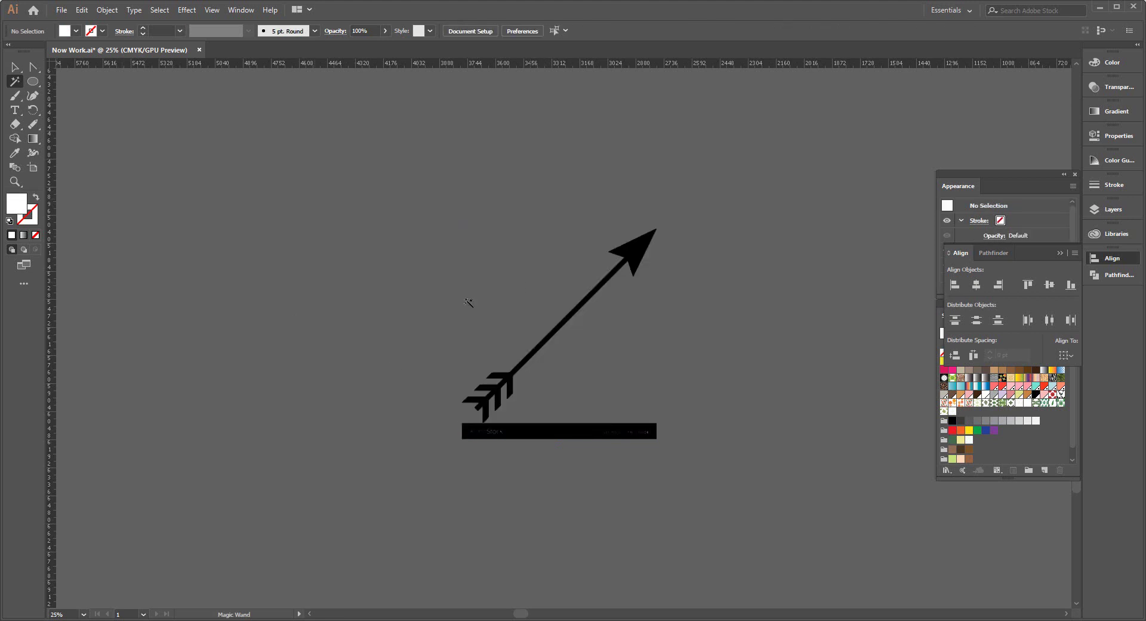
pyautogui.click(13, 67)
pyautogui.click(509, 438)
pyautogui.press('Delete')
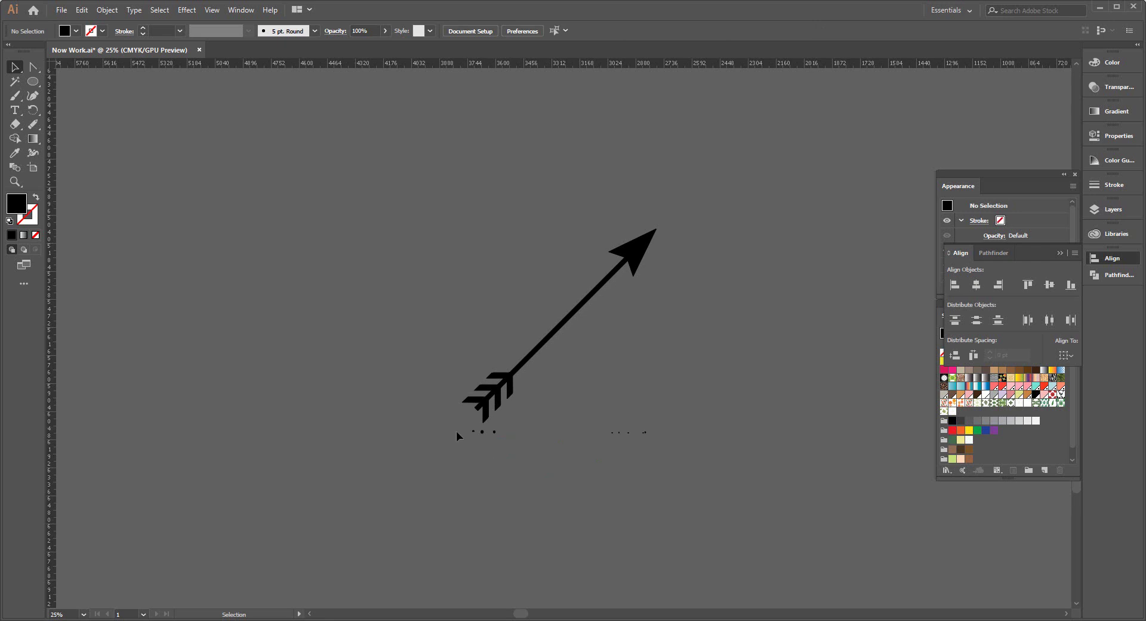
pyautogui.moveTo(742, 453); pyautogui.dragTo(615, 457)
pyautogui.press('Delete')
pyautogui.hotkey('ctrl', 'a')
pyautogui.hotkey('ctrl', 'g')
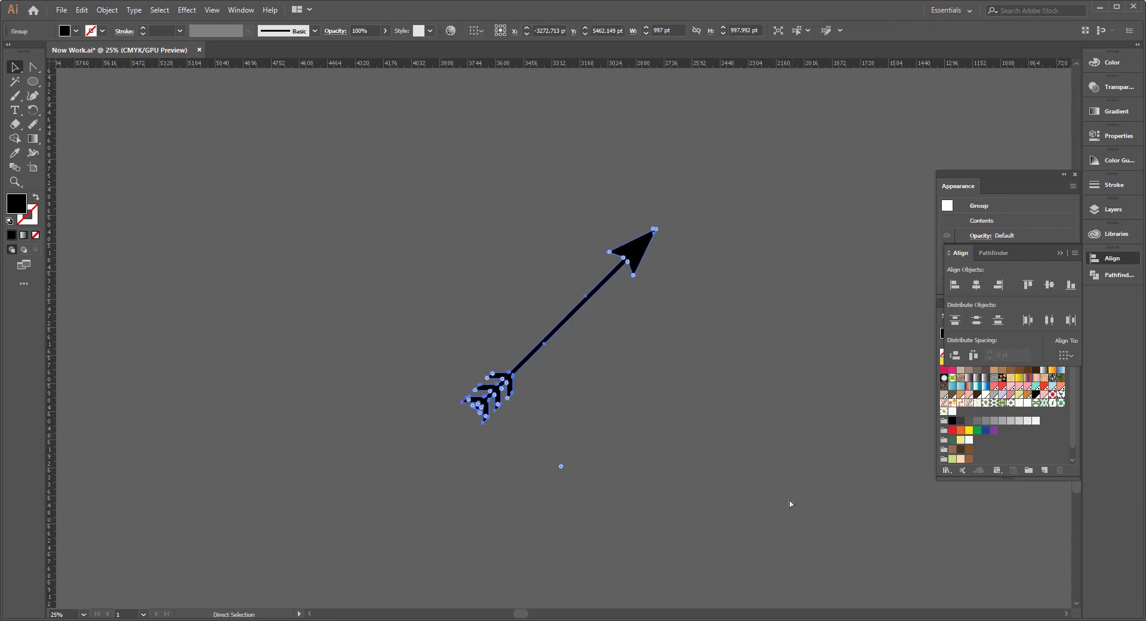
# Rotate the arrow horizontal and add a reflected copy joined on its left
pyautogui.moveTo(661, 222)
pyautogui.mouseDown()
pyautogui.moveTo(762, 377)
pyautogui.moveTo(737, 373)
pyautogui.mouseUp()
pyautogui.click(721, 440)
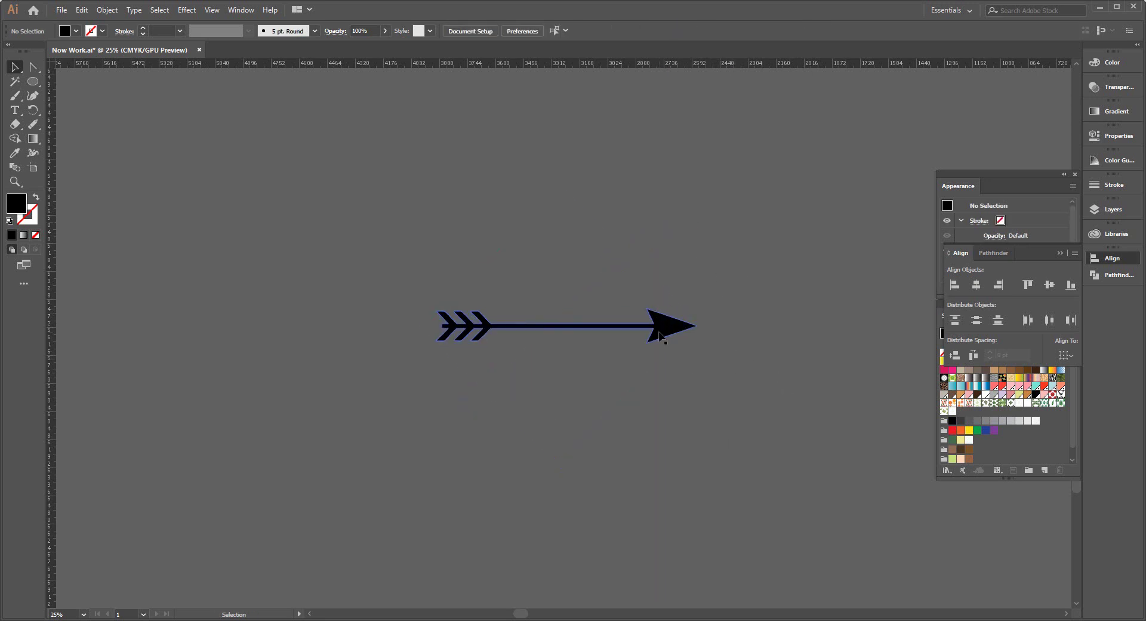
pyautogui.click(669, 325)
pyautogui.rightClick(669, 327)
pyautogui.moveTo(707, 439)
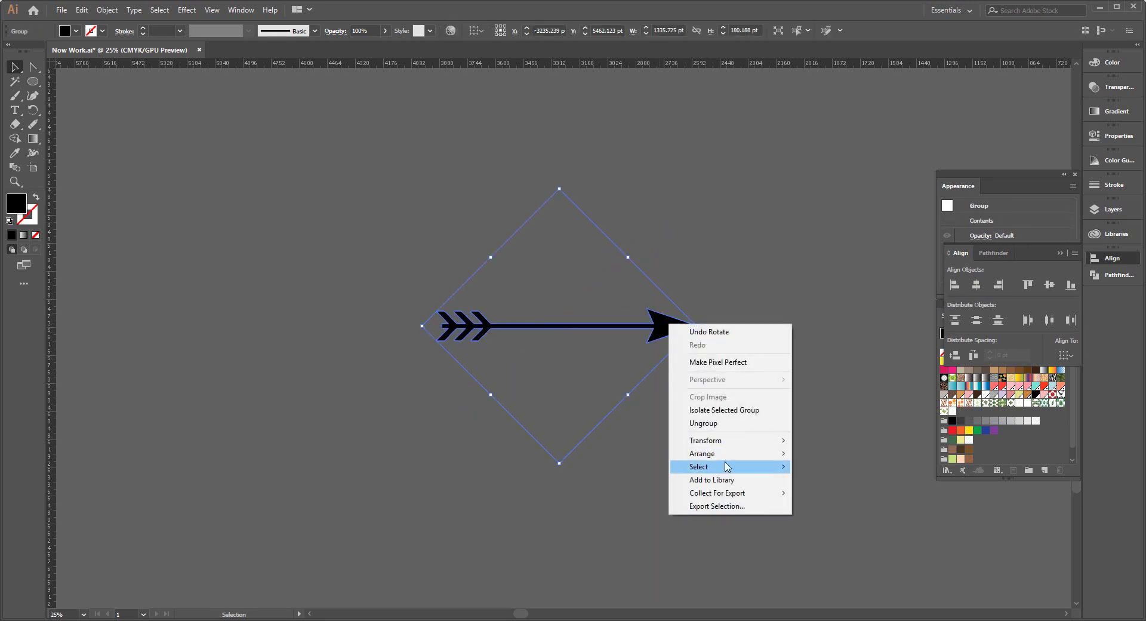
pyautogui.click(835, 483)
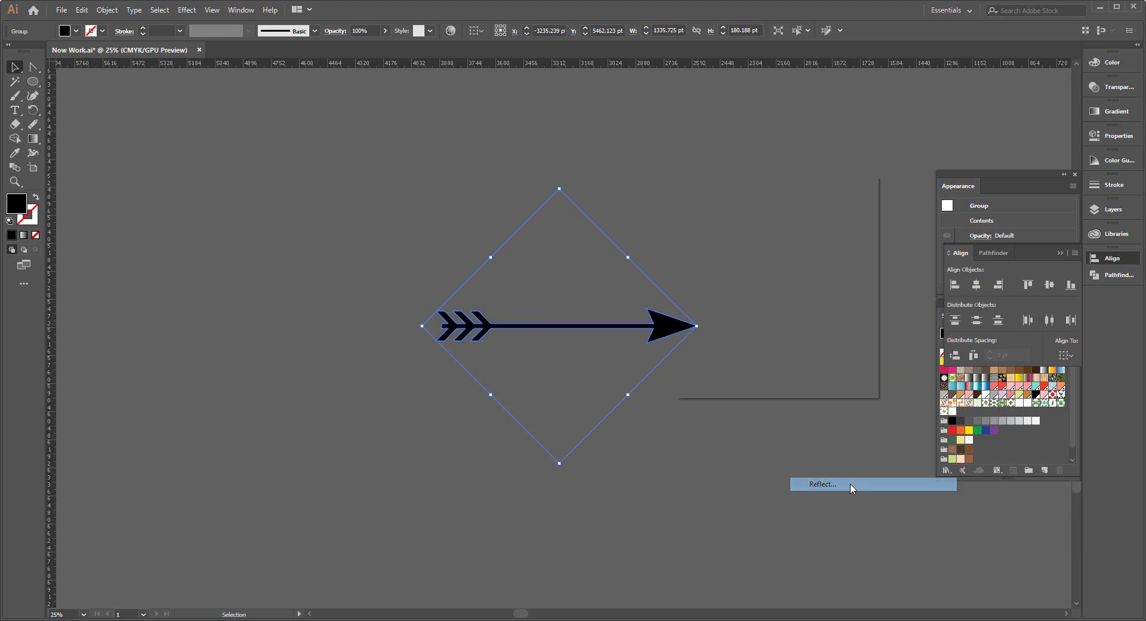
pyautogui.click(717, 364)
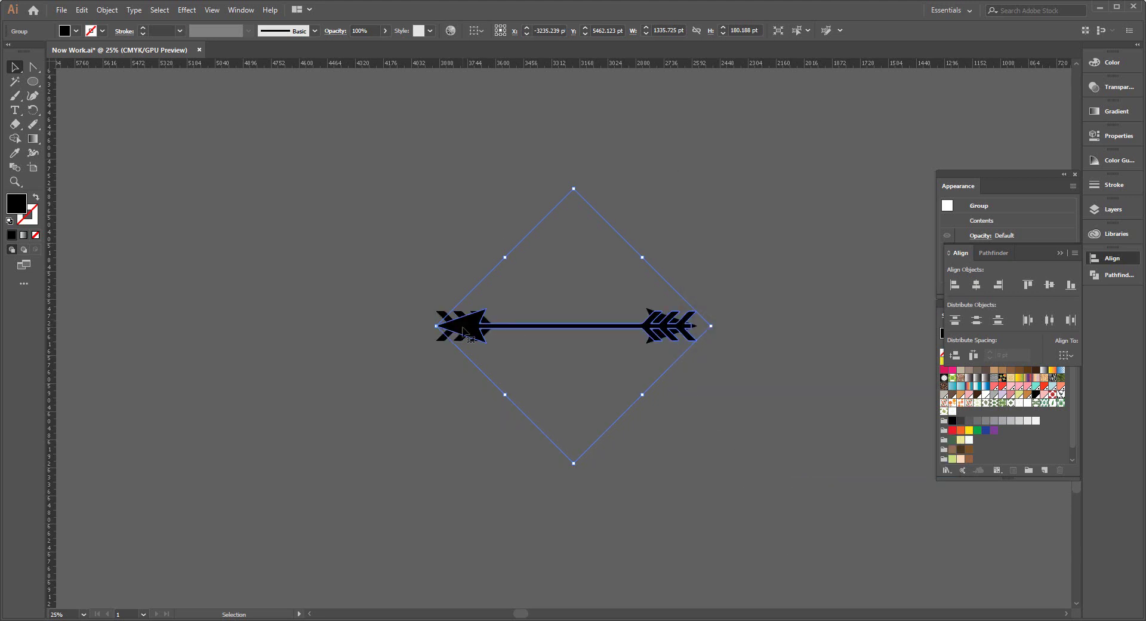
pyautogui.moveTo(467, 320)
pyautogui.mouseDown()
pyautogui.moveTo(173, 325)
pyautogui.moveTo(198, 331)
pyautogui.mouseUp()
# Regroup the double-arrow pieces into one object and bring it back below the title
pyautogui.click(504, 470)
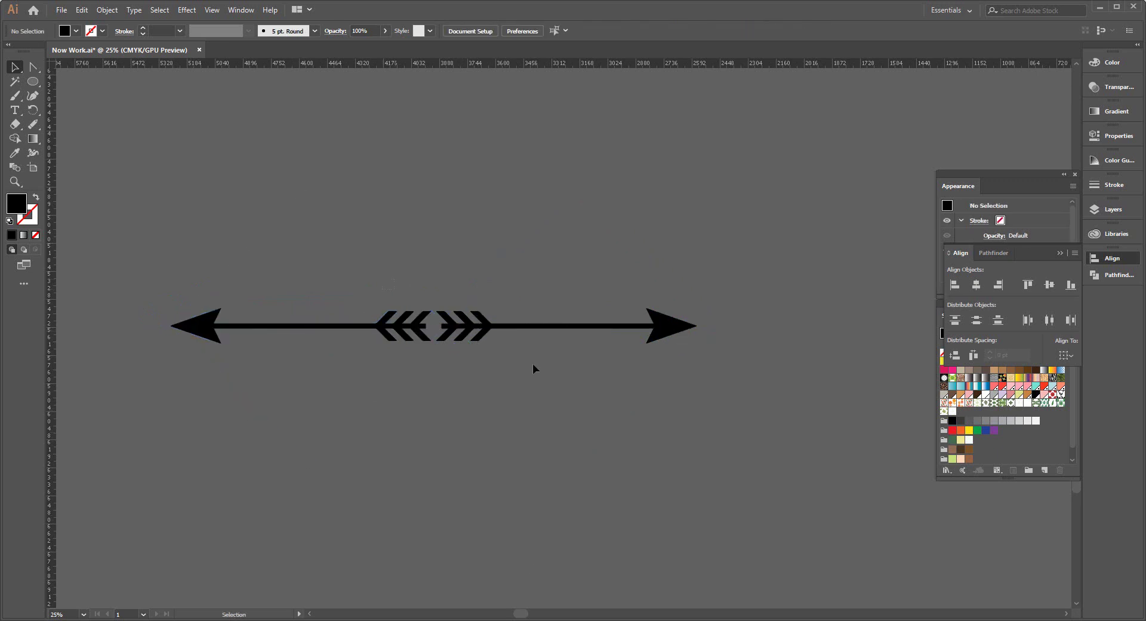
pyautogui.hotkey('ctrl', 'a')
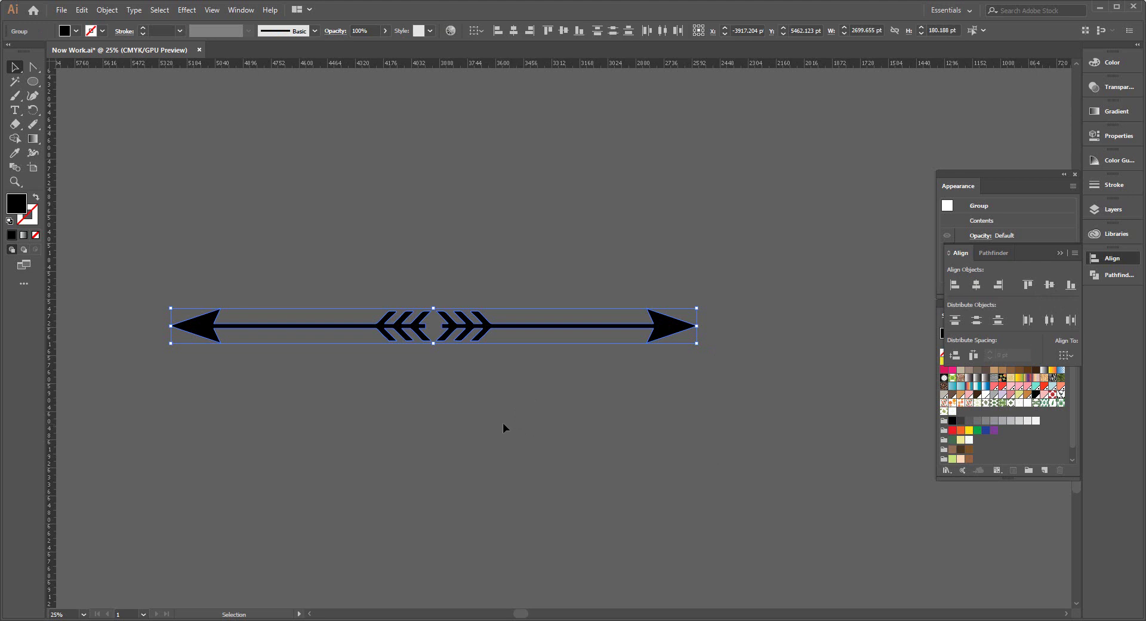
pyautogui.hotkey('ctrl', 'shift', 'g')
pyautogui.hotkey('ctrl', 'g')
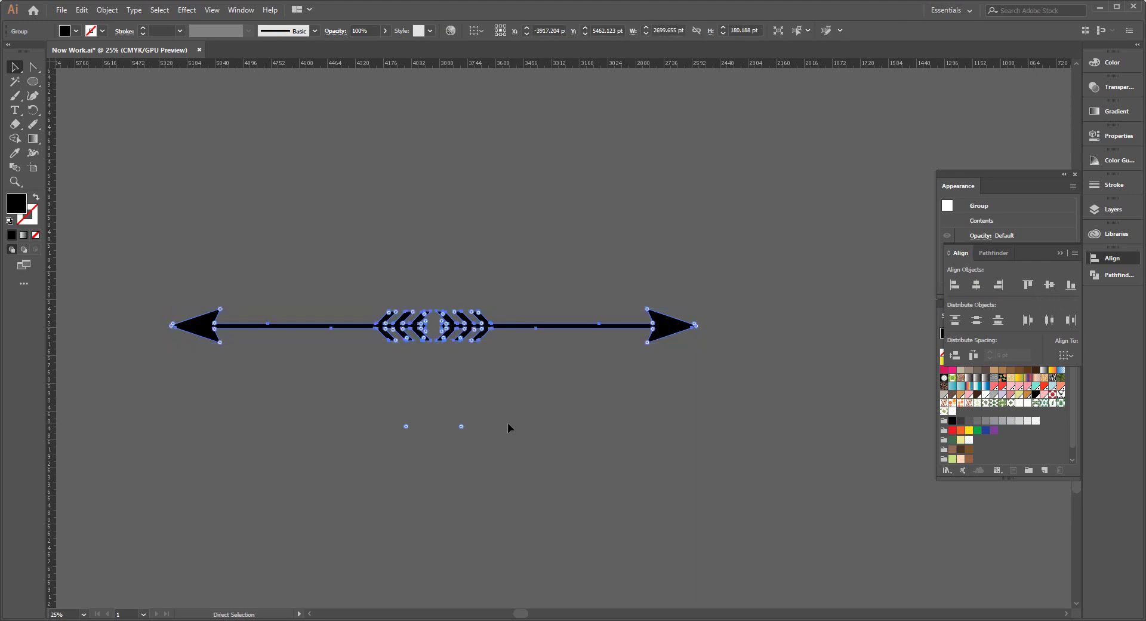
pyautogui.press('Delete')
pyautogui.scroll(3, 511, 433)
pyautogui.scroll(3, 514, 443)
pyautogui.scroll(3, 517, 444)
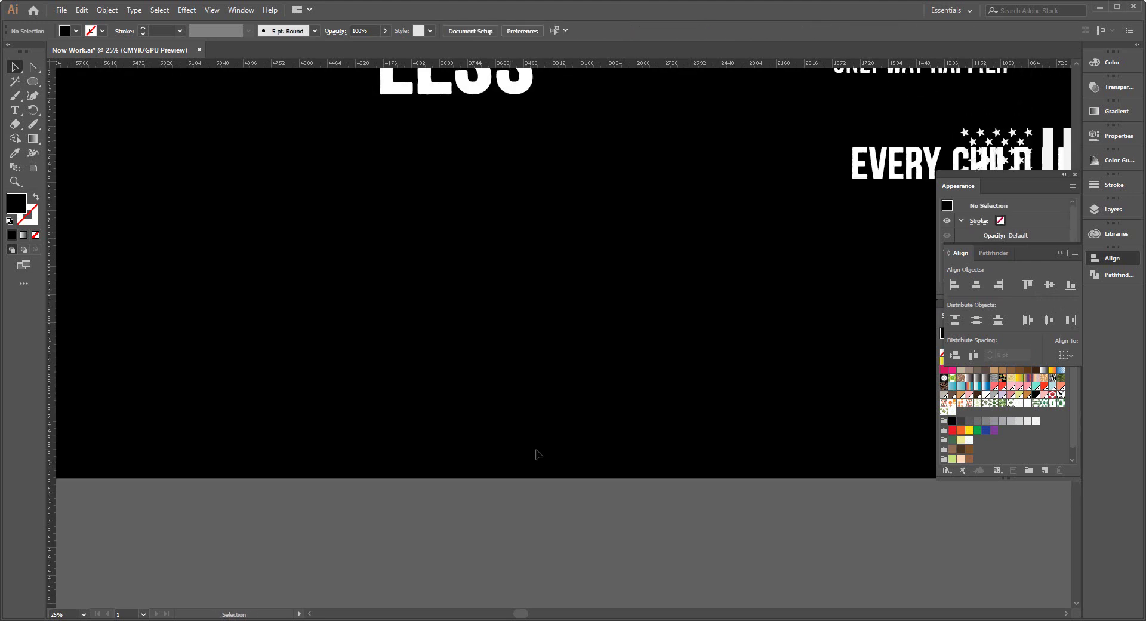
pyautogui.scroll(2, 537, 455)
pyautogui.scroll(2, 551, 463)
pyautogui.scroll(2, 582, 460)
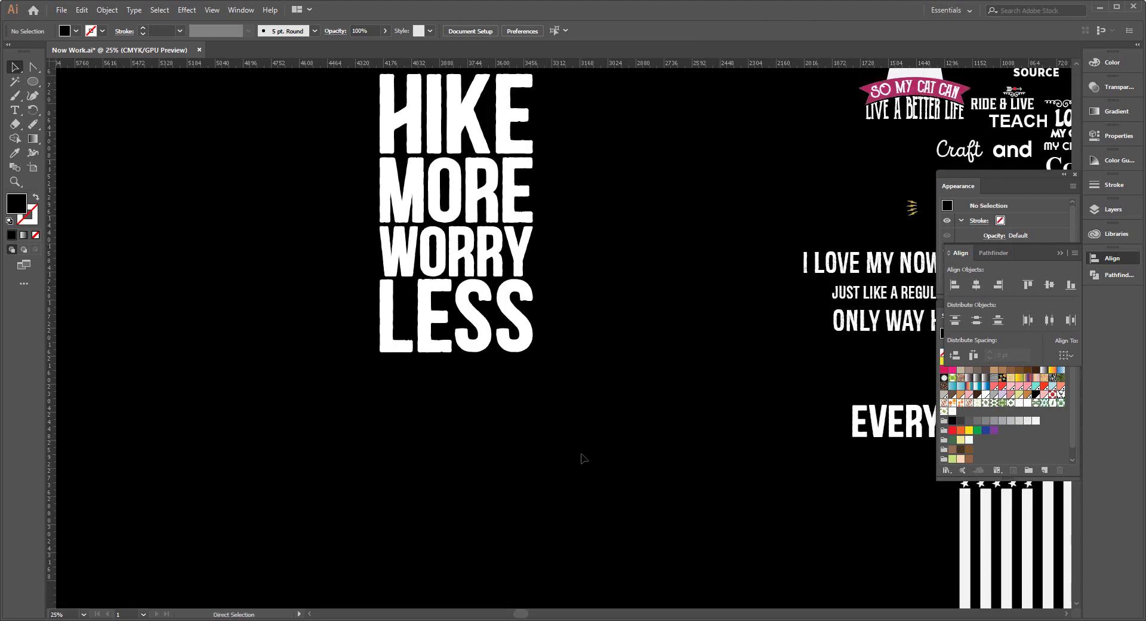
pyautogui.hotkey('ctrl', 'z')
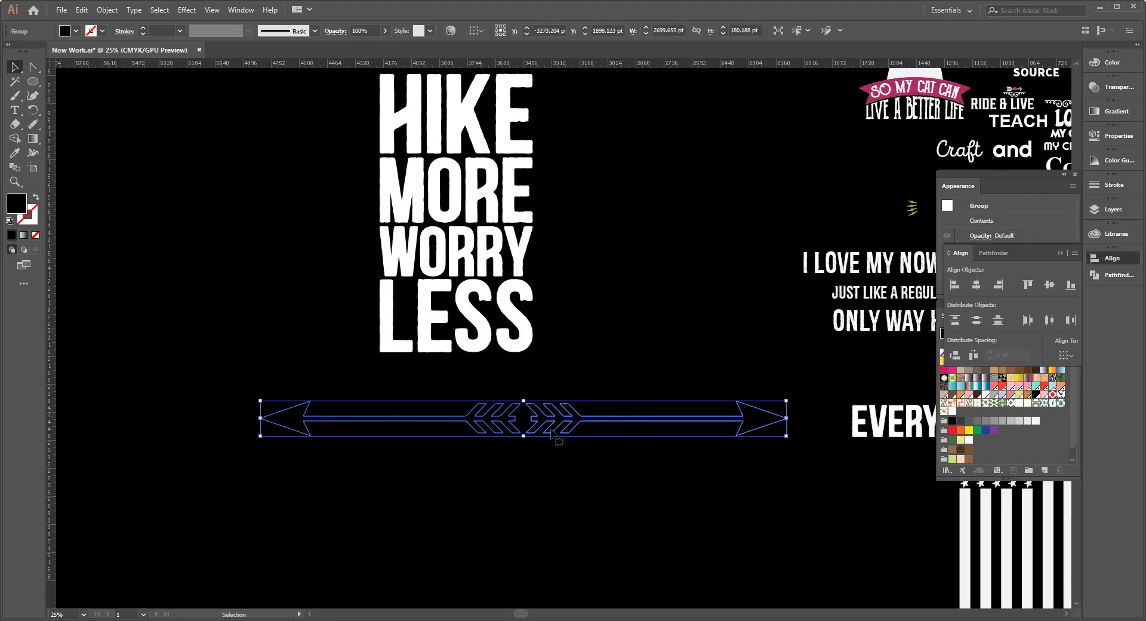
# Fill the arrow ornament with white
pyautogui.click(64, 32)
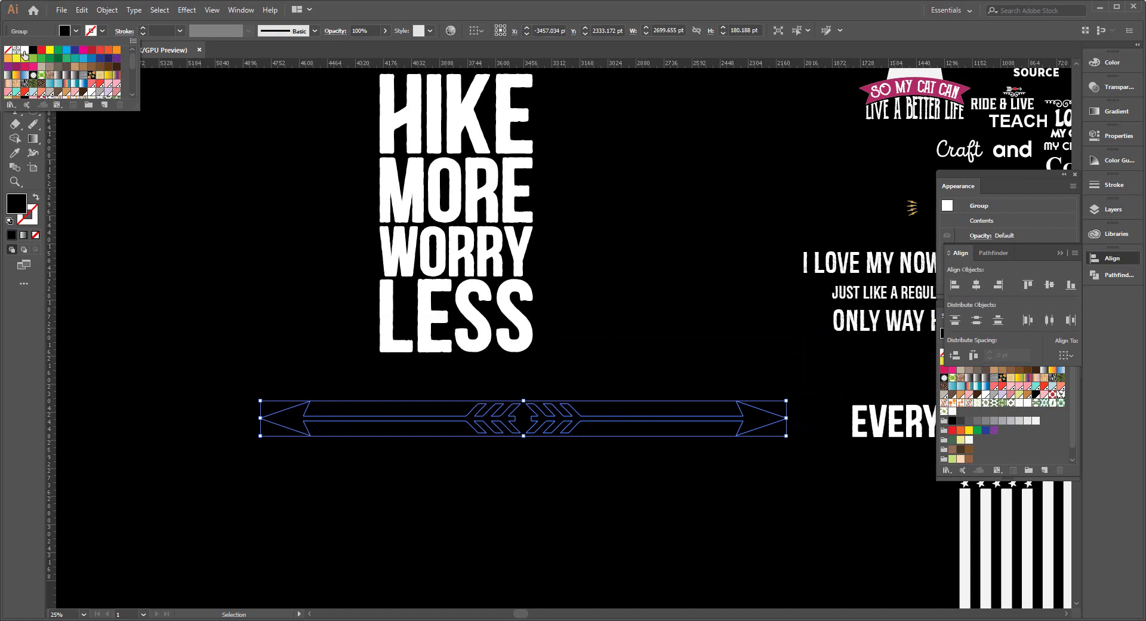
pyautogui.click(25, 50)
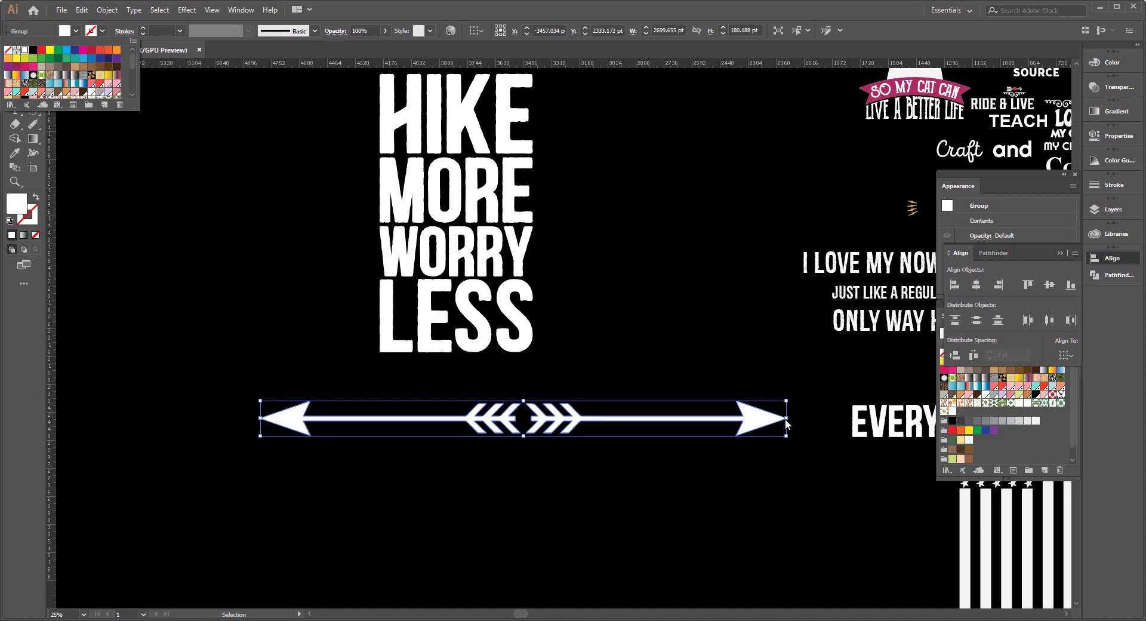
pyautogui.click(762, 482)
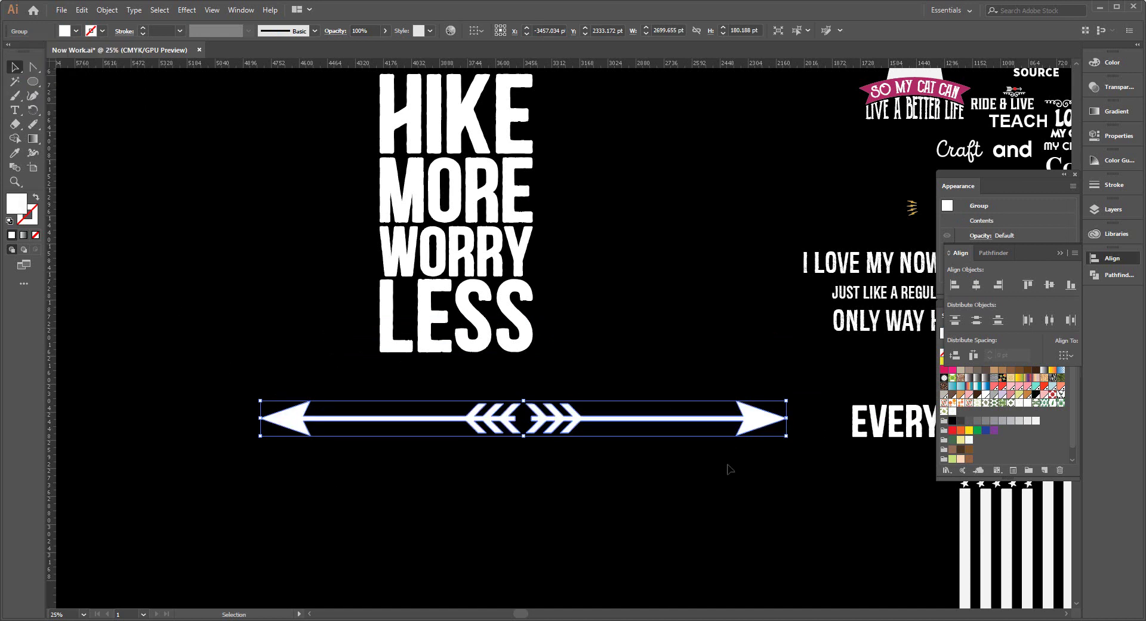
pyautogui.click(722, 485)
# Shrink the arrow to about LESS's width and left-align it just beneath LESS
pyautogui.click(761, 419)
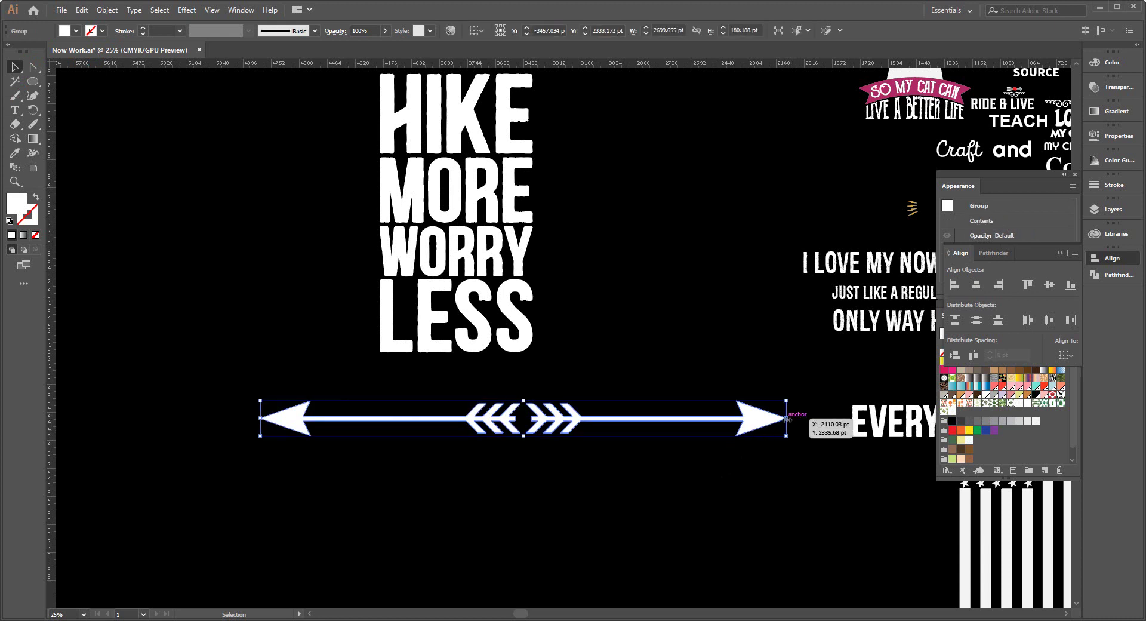
pyautogui.moveTo(787, 419)
pyautogui.mouseDown()
pyautogui.moveTo(362, 419)
pyautogui.moveTo(437, 366)
pyautogui.mouseUp()
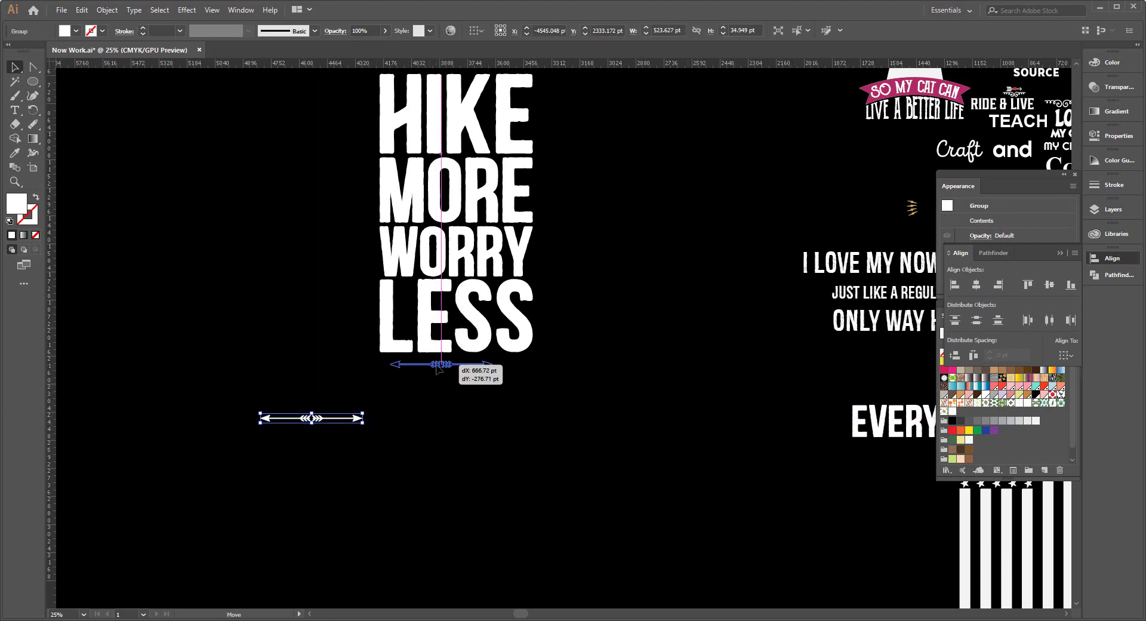
pyautogui.keyDown('shift'); pyautogui.click(445, 344); pyautogui.keyUp('shift')
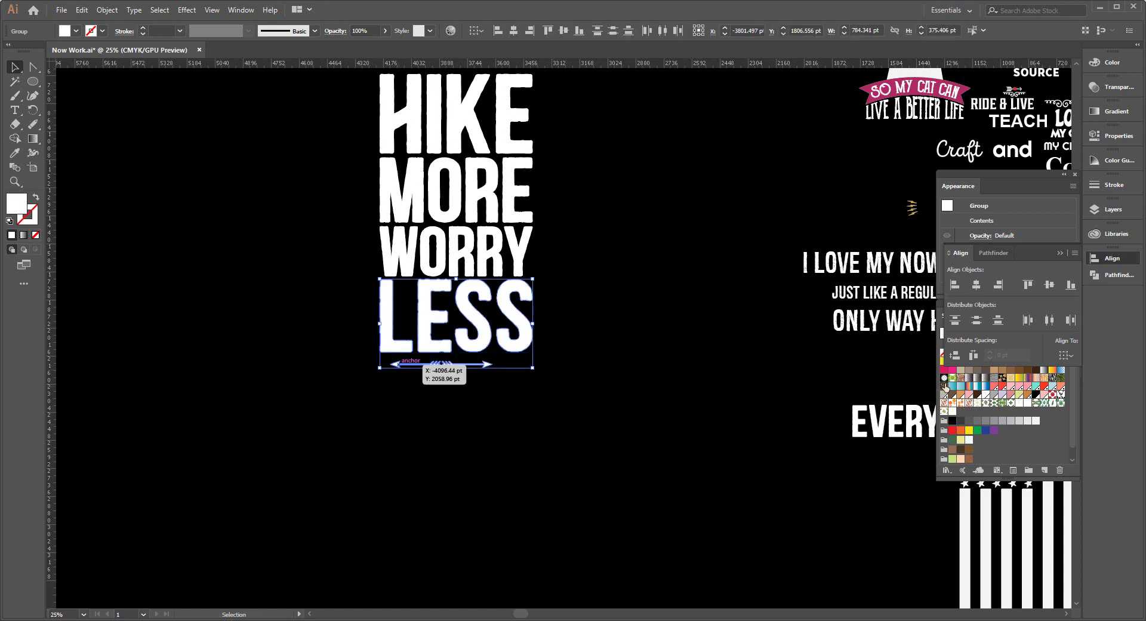
pyautogui.moveTo(394, 364); pyautogui.dragTo(383, 364)
pyautogui.click(506, 389)
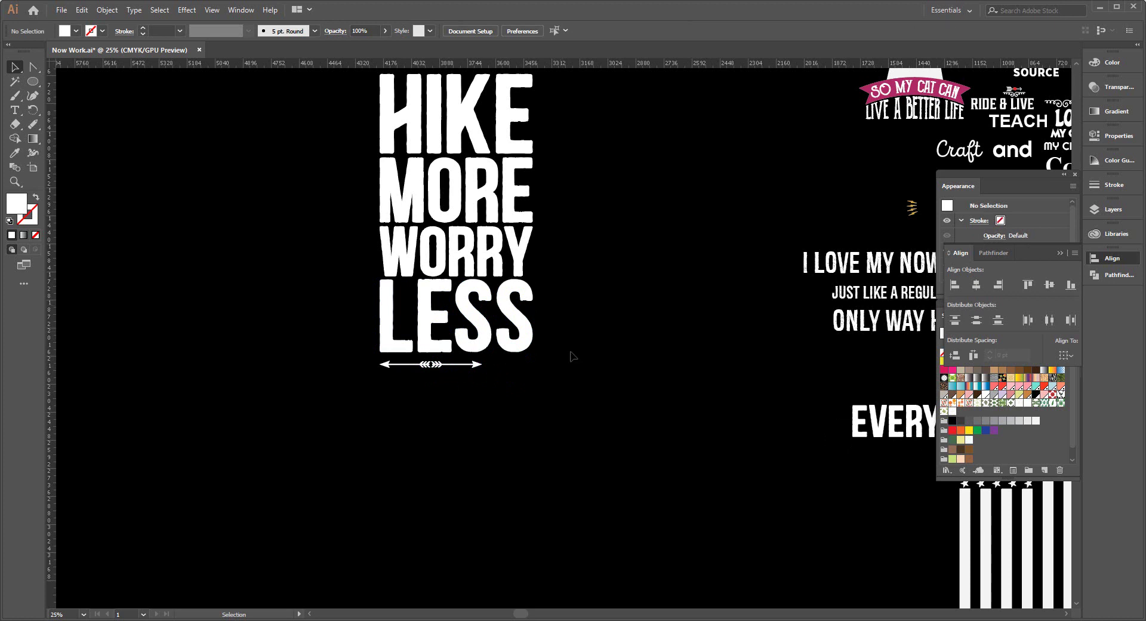
pyautogui.moveTo(332, 245); pyautogui.dragTo(507, 326)
# Replace the WORRY and LESS lines with a duplicated text line retyped as WORRY LESS
pyautogui.press('Delete')
pyautogui.scroll(5, 570, 364)
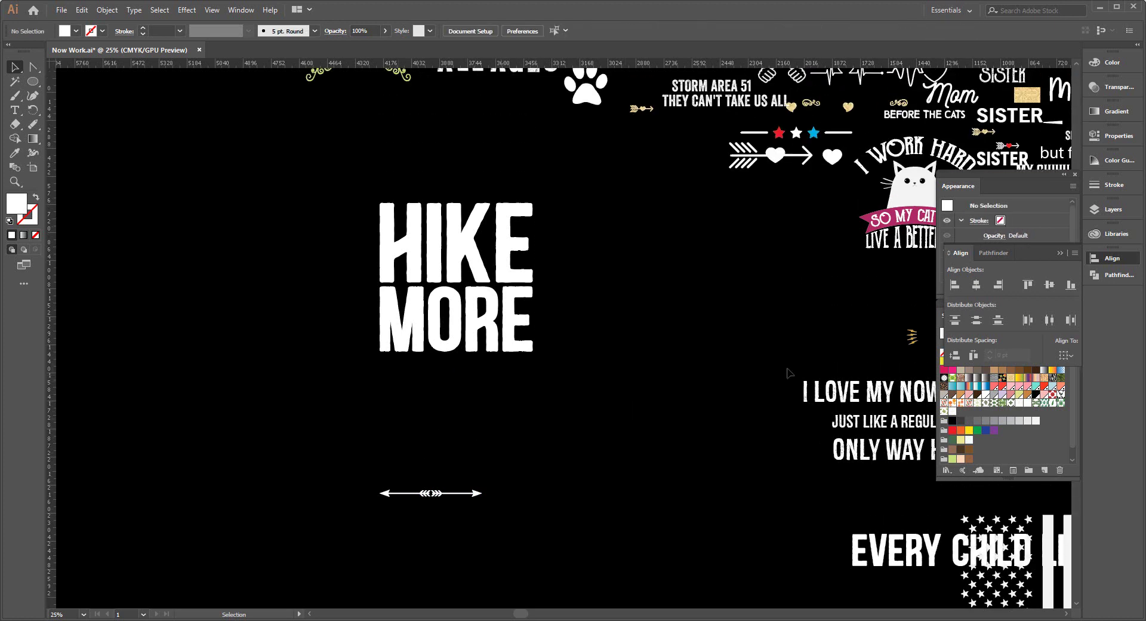
pyautogui.click(845, 403)
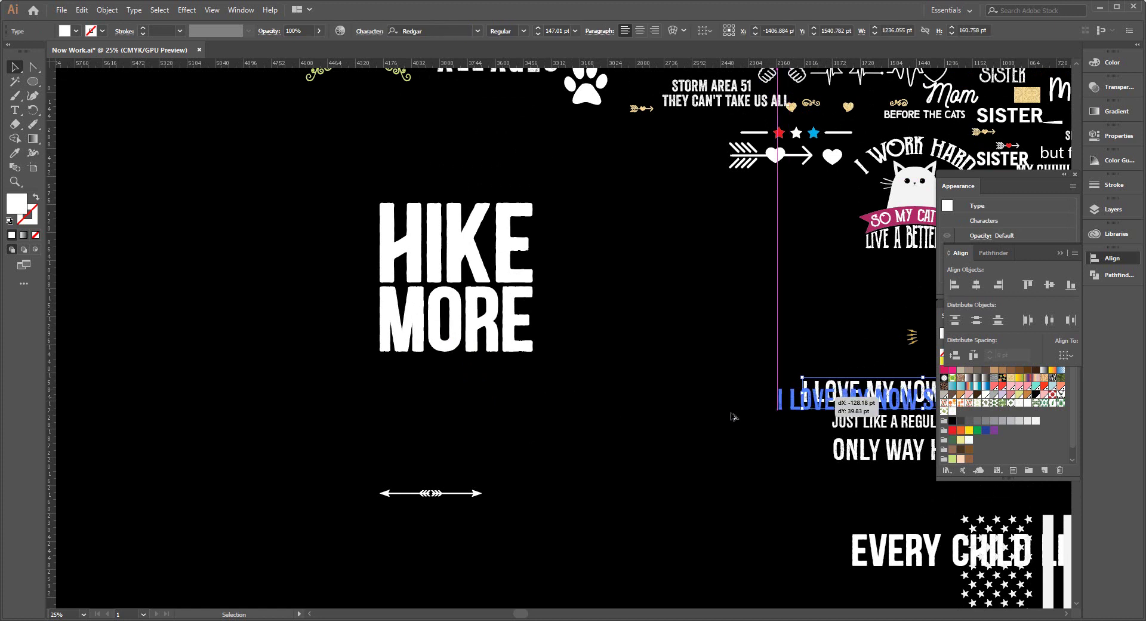
pyautogui.moveTo(844, 400); pyautogui.dragTo(434, 400)
pyautogui.doubleClick(457, 399)
pyautogui.hotkey('ctrl', 'a')
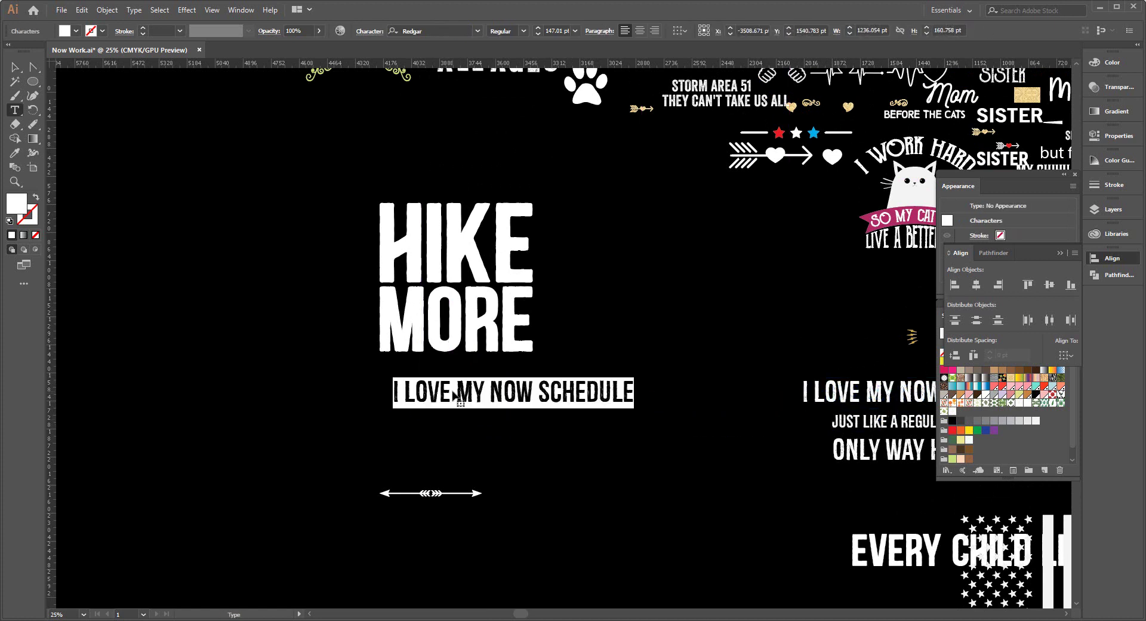
pyautogui.write('WORR')
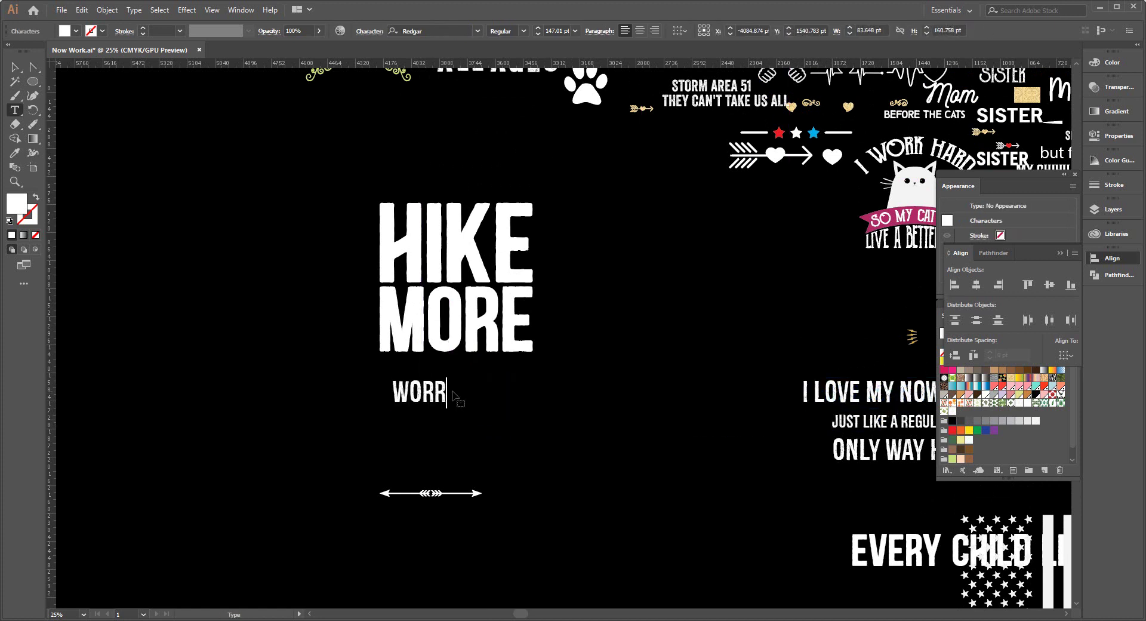
pyautogui.write('Y LESS')
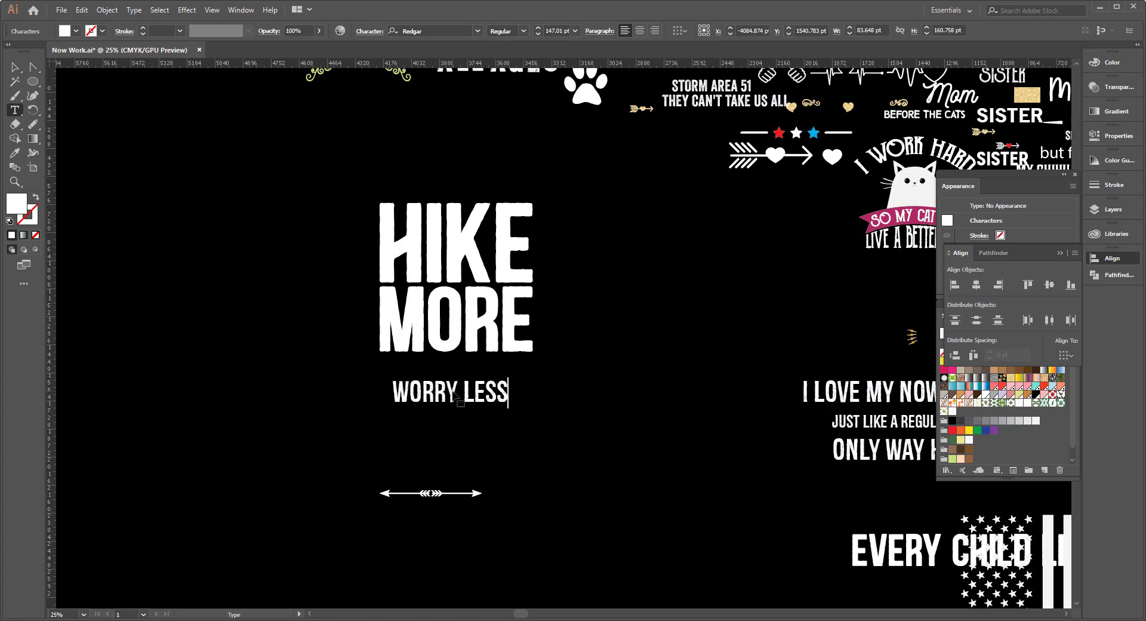
pyautogui.click(14, 68)
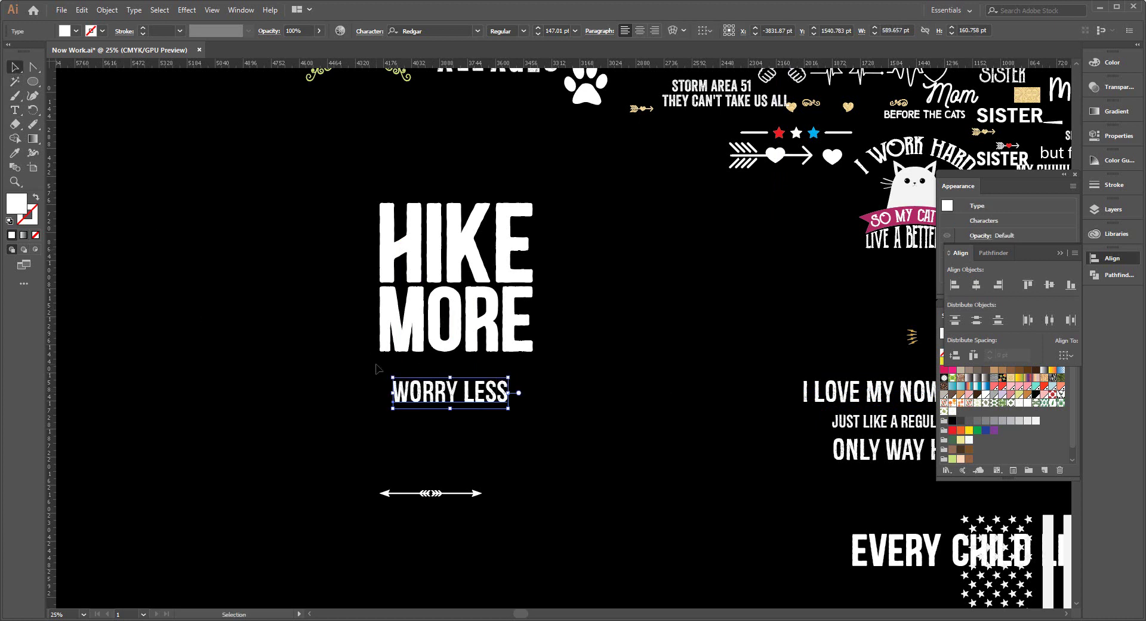
# Convert the WORRY LESS text to outlines with Object > Expand
pyautogui.click(468, 435)
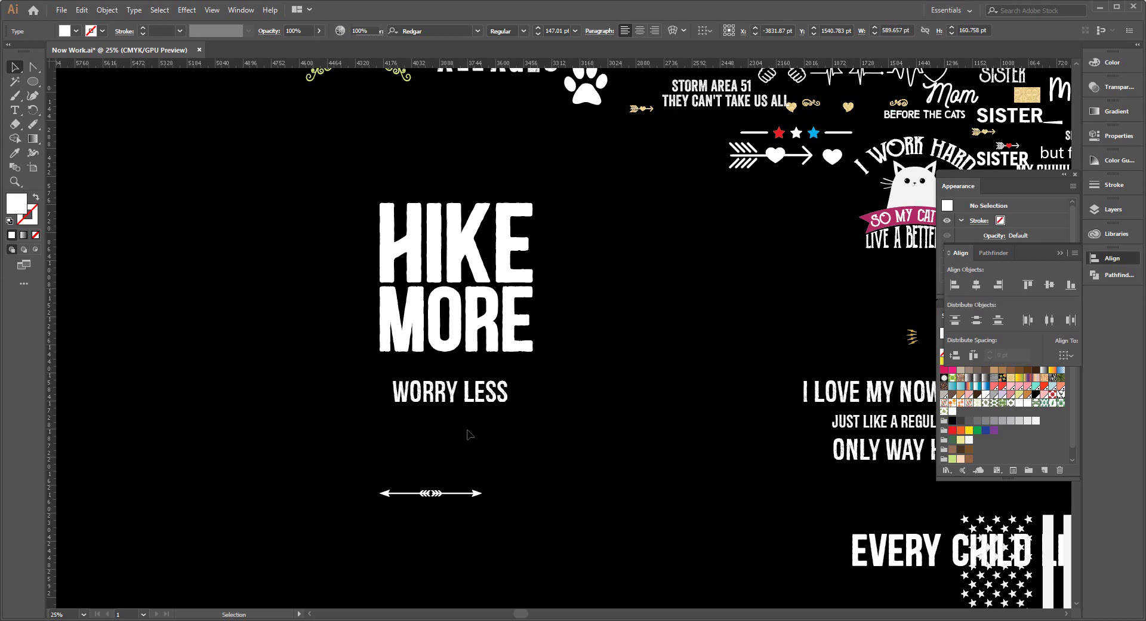
pyautogui.click(441, 406)
pyautogui.press('a')
pyautogui.press('v')
pyautogui.click(107, 9)
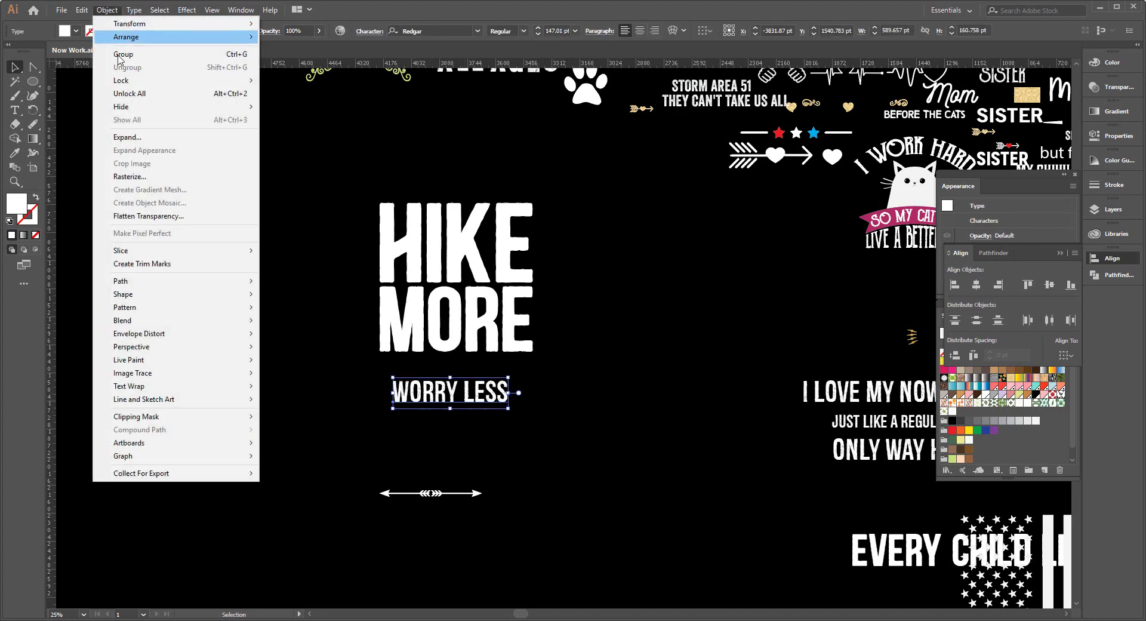
pyautogui.click(128, 140)
pyautogui.click(544, 384)
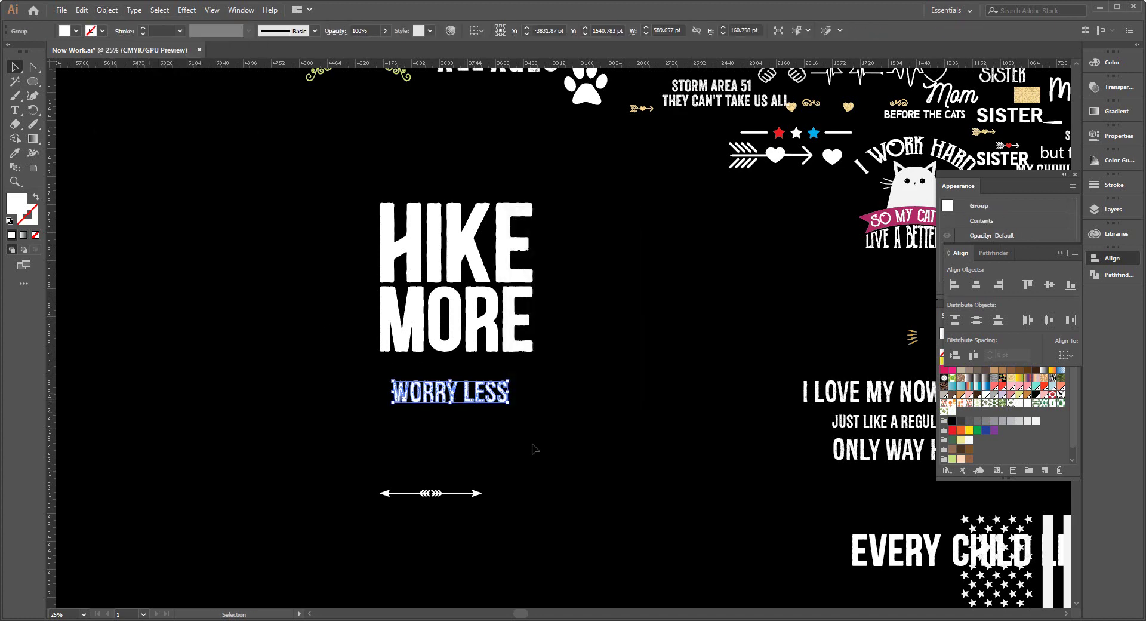
# Place WORRY LESS directly below MORE, left-aligned with it
pyautogui.click(435, 418)
pyautogui.moveTo(454, 399); pyautogui.dragTo(453, 372)
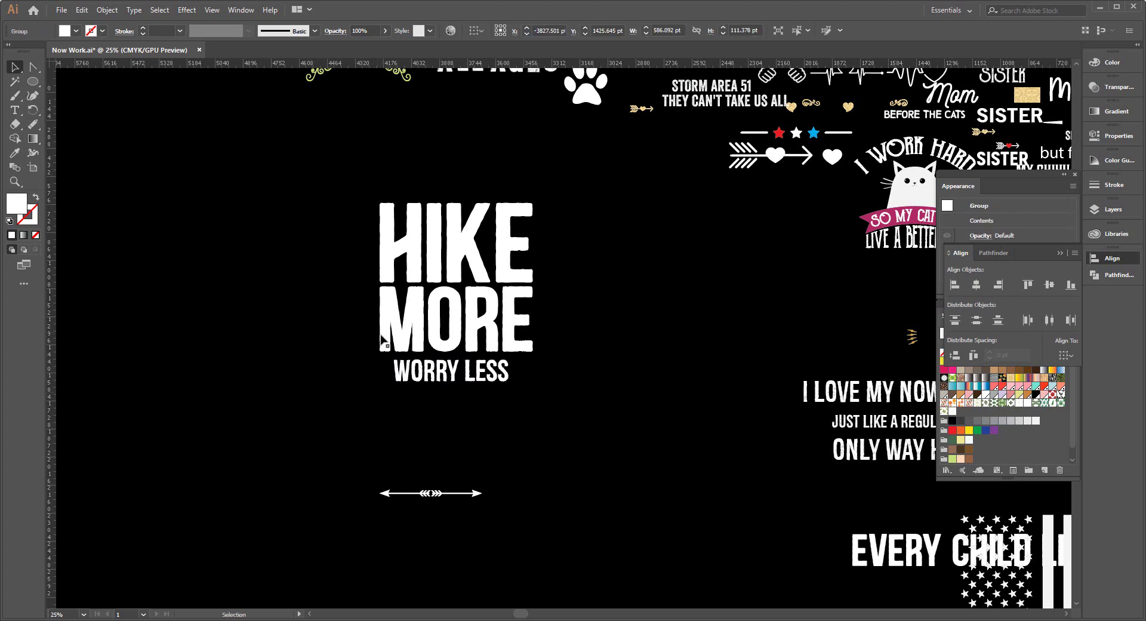
pyautogui.moveTo(377, 328); pyautogui.dragTo(533, 394)
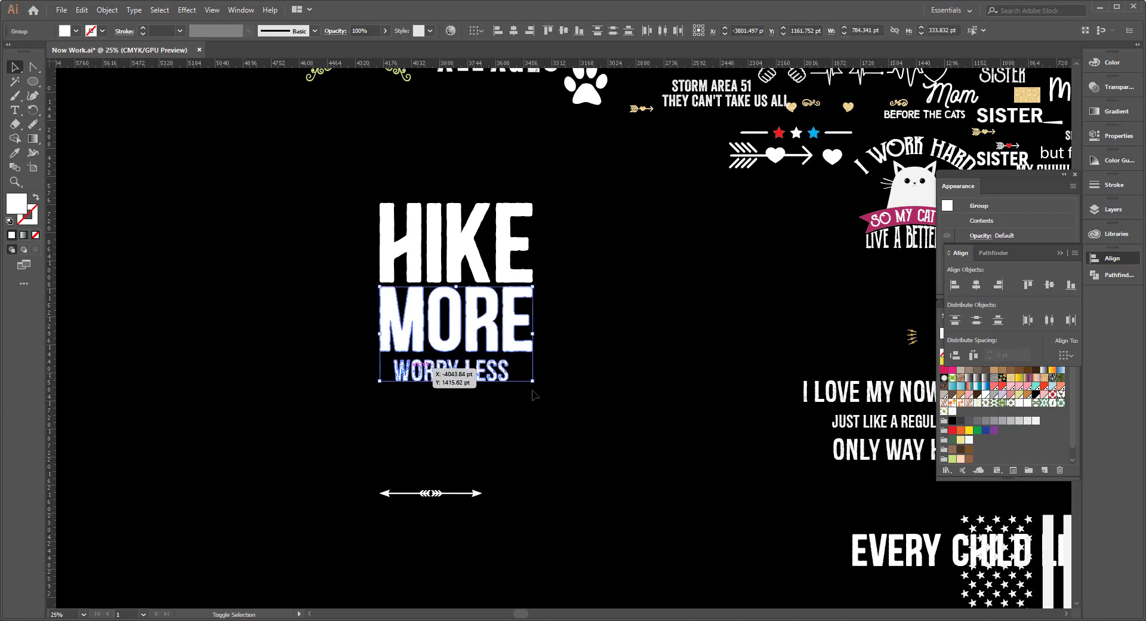
pyautogui.click(953, 289)
# Stretch WORRY LESS to match the width of MORE
pyautogui.click(541, 410)
pyautogui.click(494, 370)
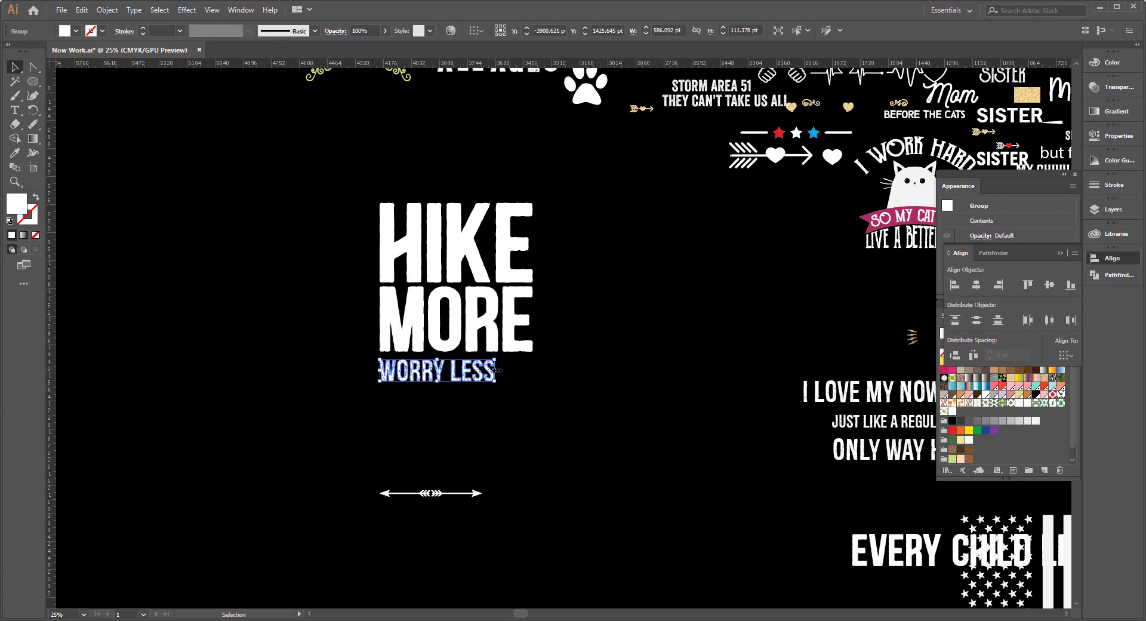
pyautogui.moveTo(496, 370); pyautogui.dragTo(534, 372)
pyautogui.click(445, 392)
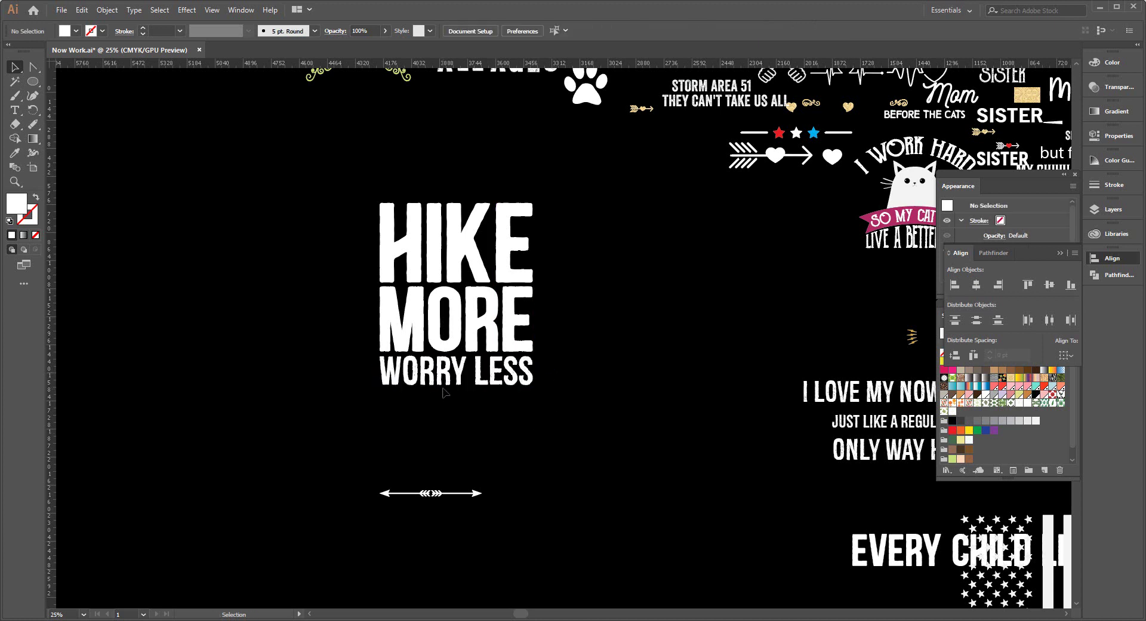
pyautogui.click(449, 377)
pyautogui.click(266, 272)
# Move the arrow up under WORRY LESS and align its left edge with it
pyautogui.moveTo(316, 223); pyautogui.dragTo(514, 408)
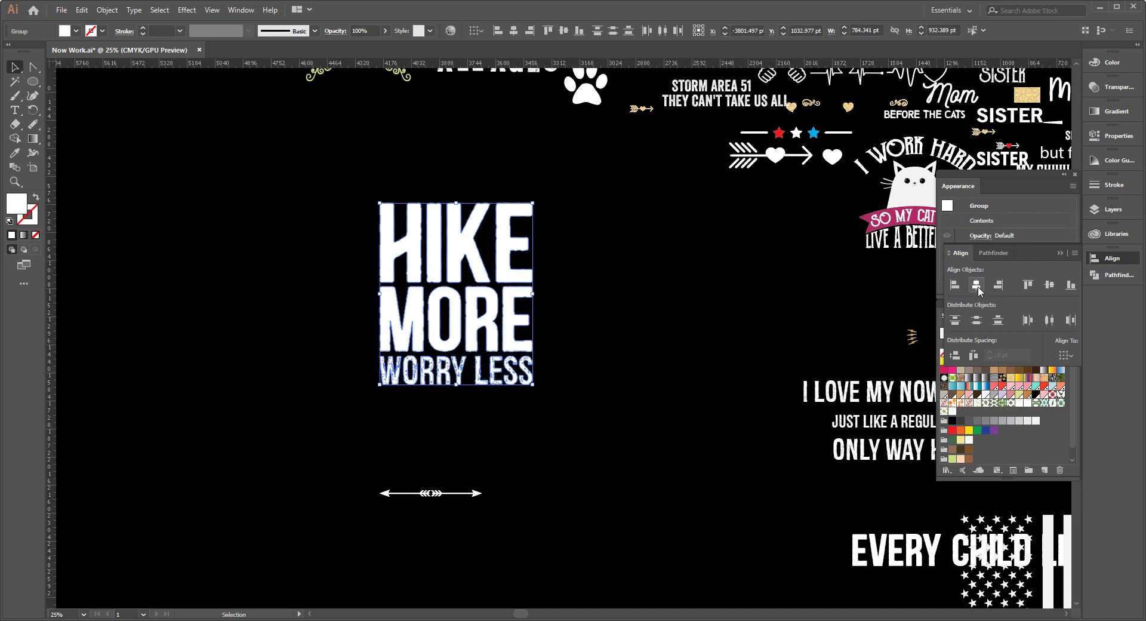
pyautogui.click(478, 419)
pyautogui.click(427, 493)
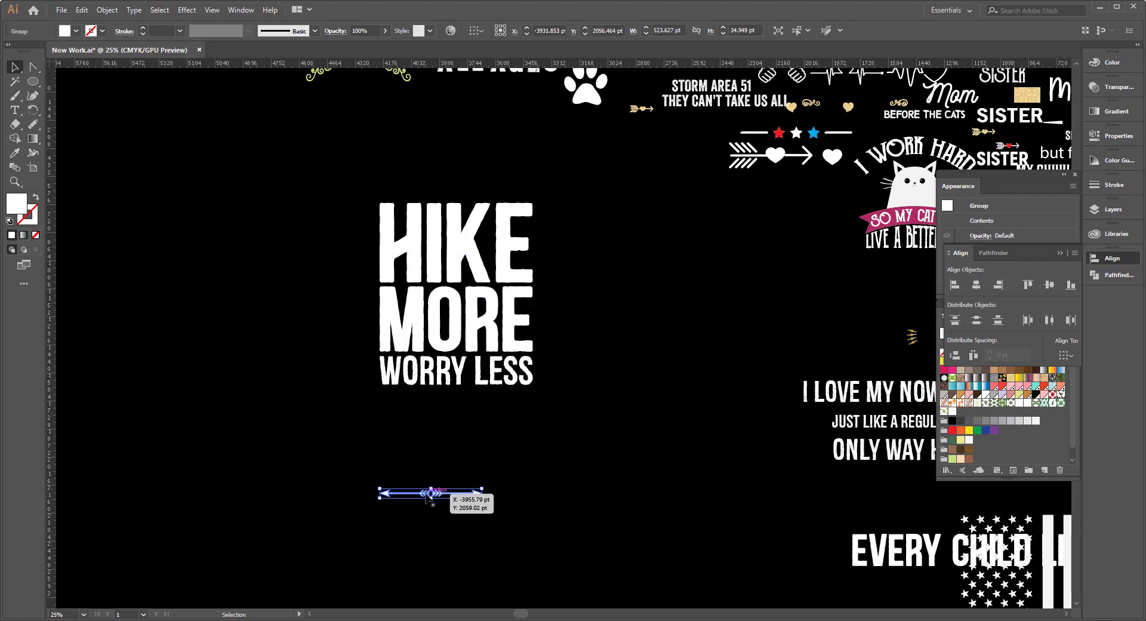
pyautogui.moveTo(426, 494); pyautogui.dragTo(454, 403)
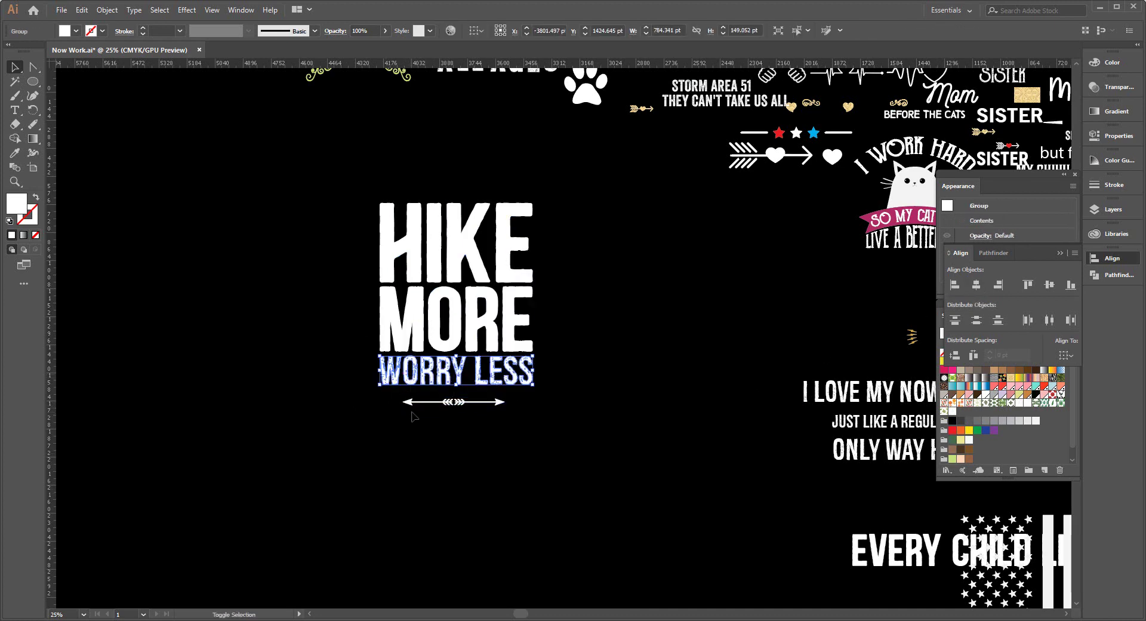
pyautogui.keyDown('shift'); pyautogui.click(412, 375); pyautogui.keyUp('shift')
pyautogui.click(953, 287)
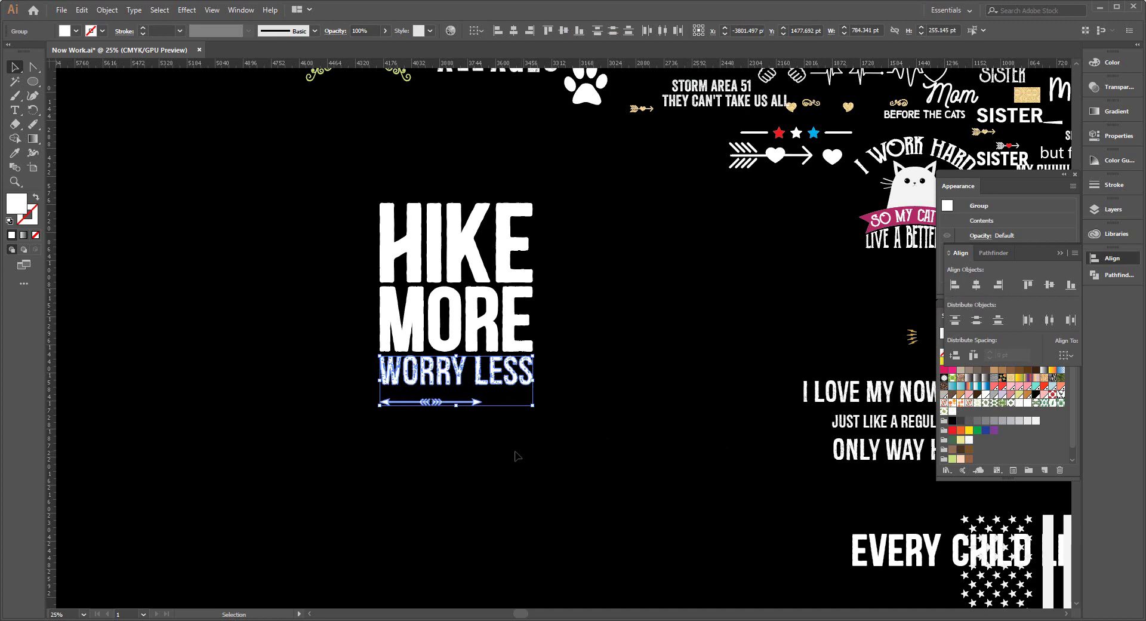
# Widen the arrow to WORRY LESS's width and tuck it tight beneath
pyautogui.click(478, 402)
pyautogui.moveTo(483, 410); pyautogui.dragTo(534, 420)
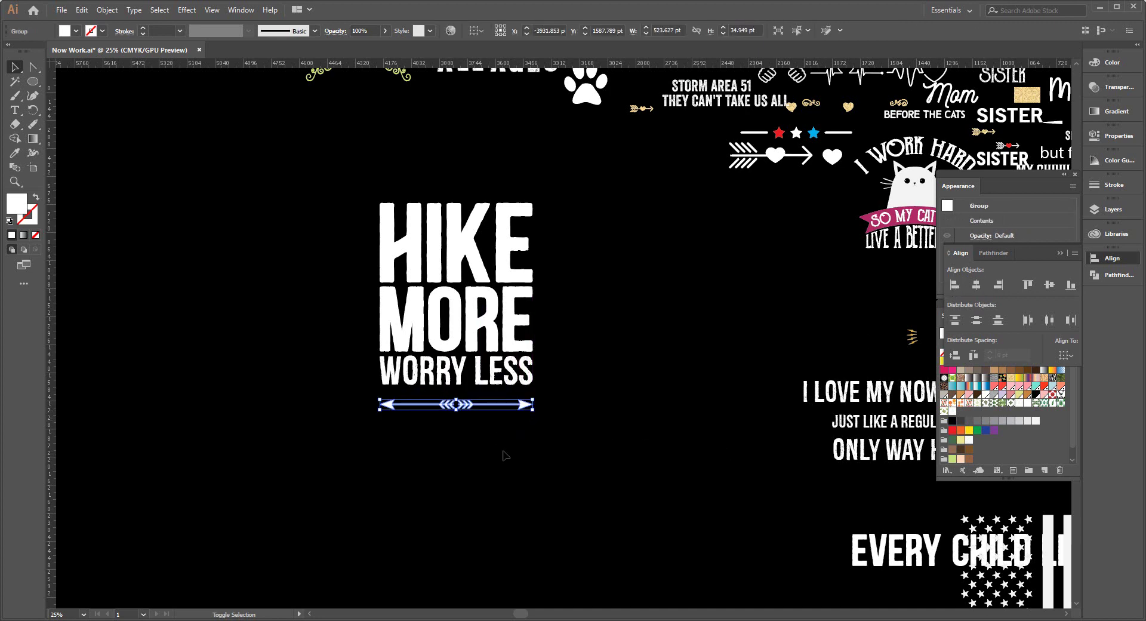
pyautogui.click(504, 455)
pyautogui.click(472, 405)
pyautogui.press('Up')
pyautogui.press('Up')
pyautogui.press('Up')
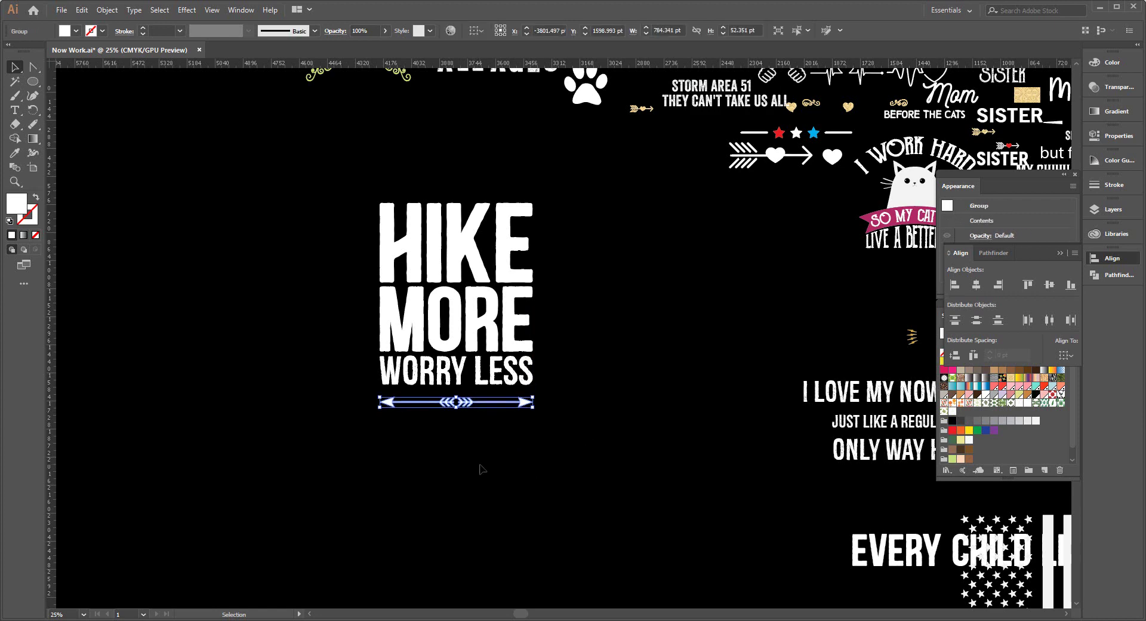
pyautogui.press('Up')
pyautogui.press('Up')
pyautogui.press('Up')
pyautogui.press('Up')
pyautogui.press('Up')
pyautogui.press('Up')
pyautogui.press('Up')
pyautogui.press('Up')
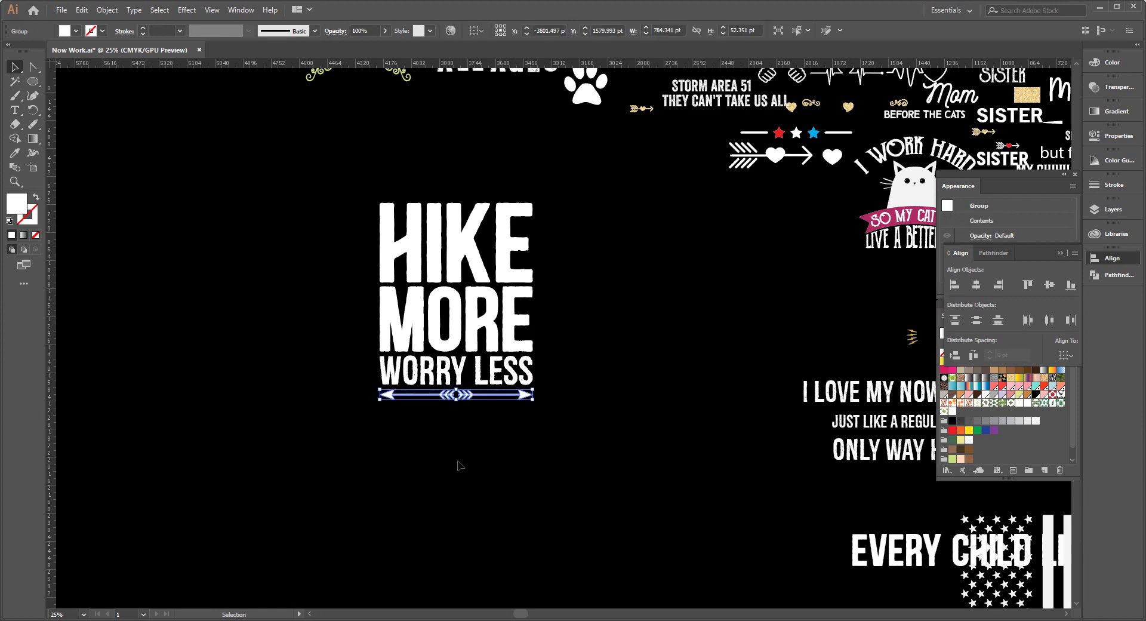
pyautogui.moveTo(455, 400); pyautogui.dragTo(454, 395)
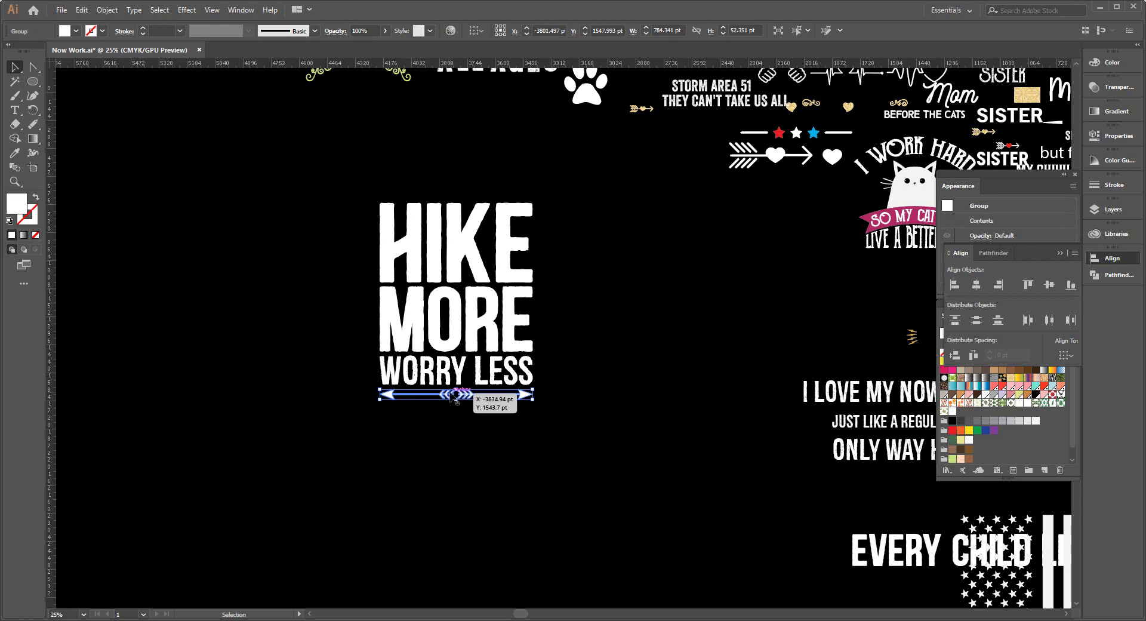
# Leave a spare copy of the arrow off to the right of the title block
pyautogui.moveTo(455, 394); pyautogui.dragTo(863, 267)
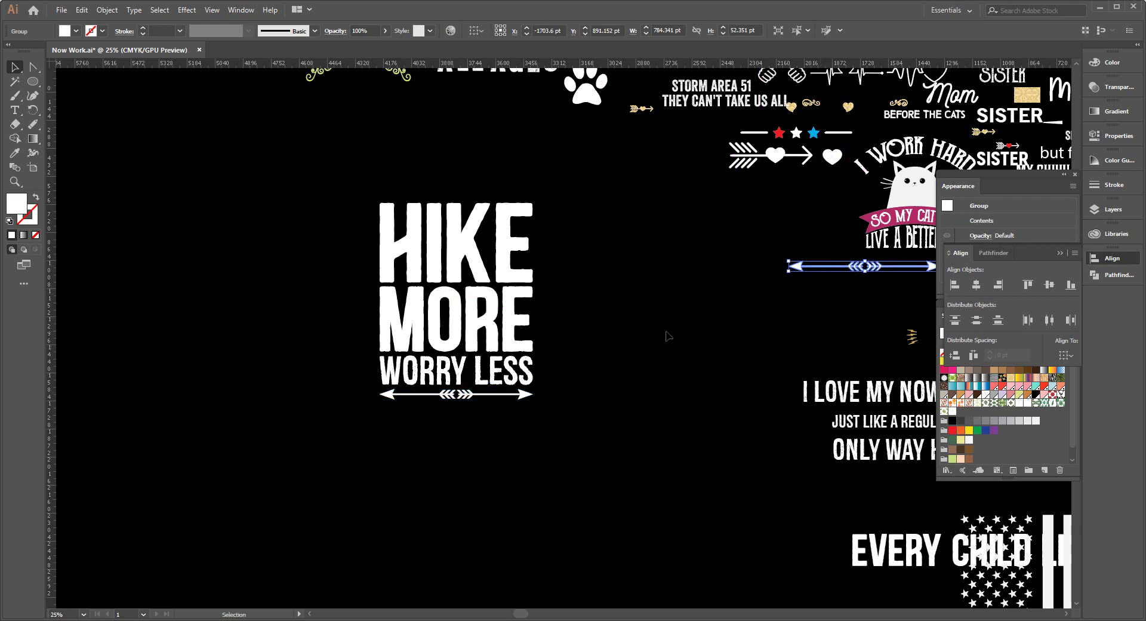
pyautogui.click(668, 336)
pyautogui.moveTo(305, 222); pyautogui.dragTo(537, 418)
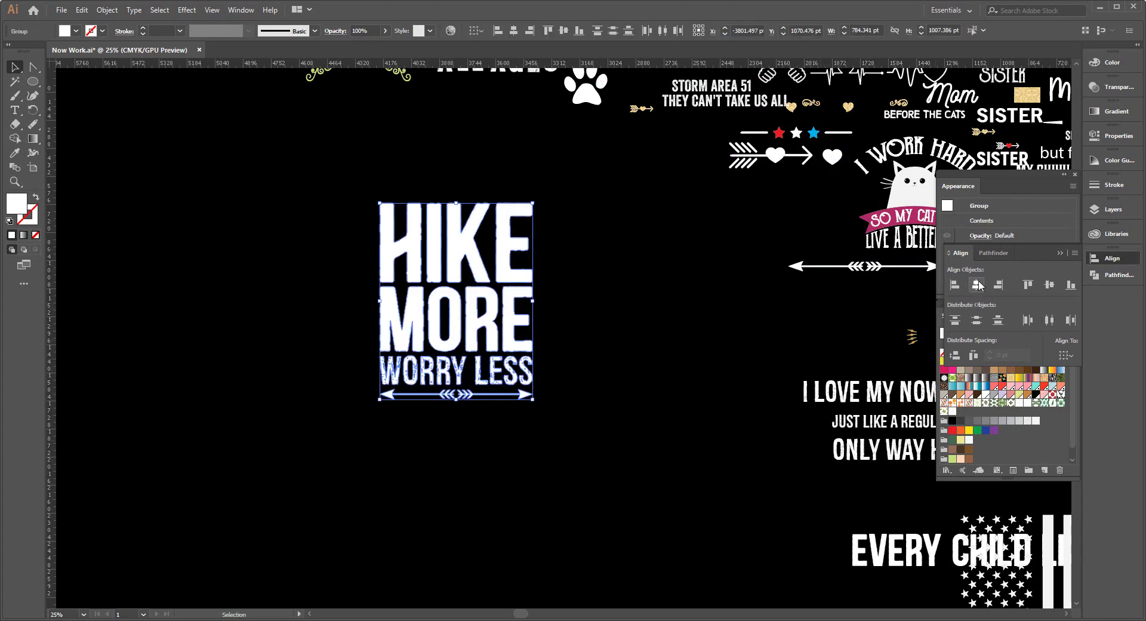
pyautogui.click(655, 439)
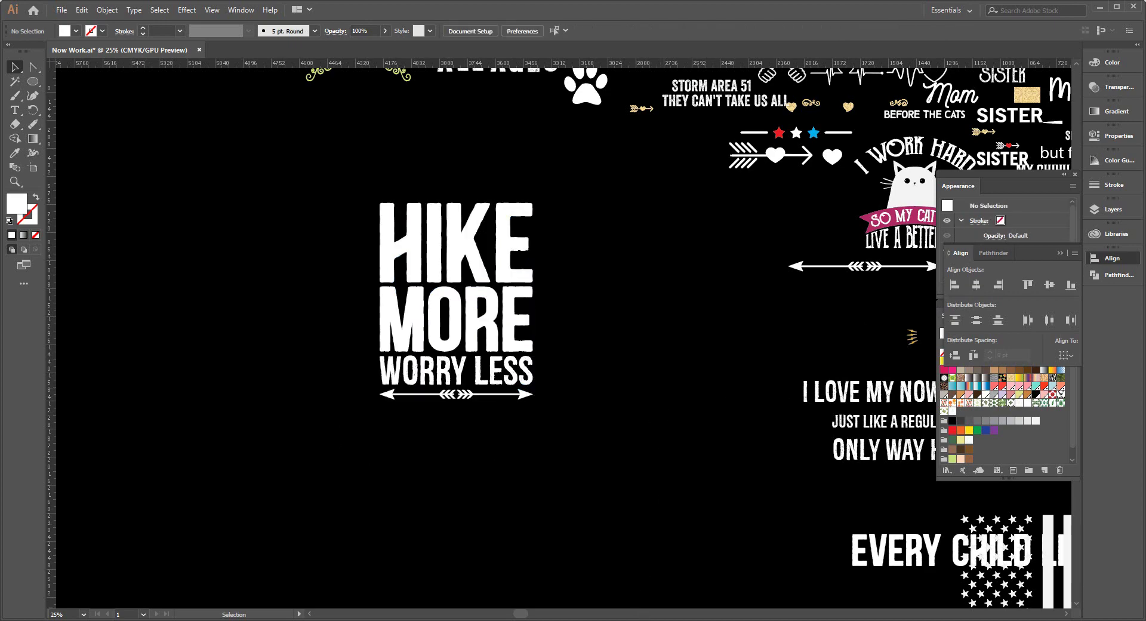
# Search Google Images for 'hike vector' instead of the arrow query
pyautogui.hotkey('alt', 'Tab')
pyautogui.scroll(3, 140, 83)
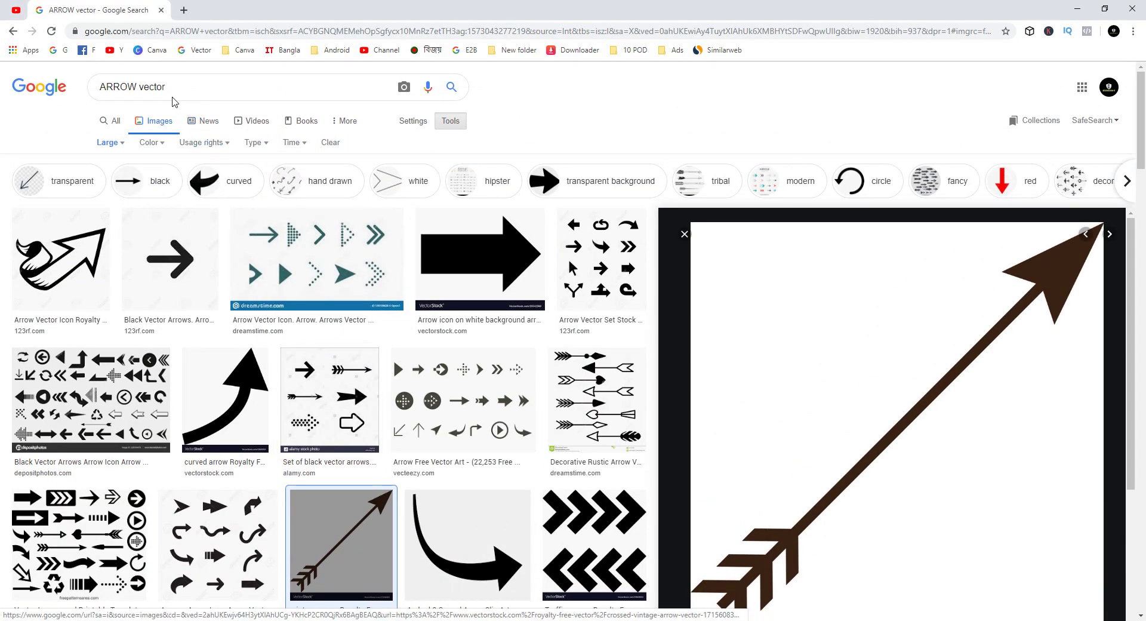
pyautogui.doubleClick(139, 84)
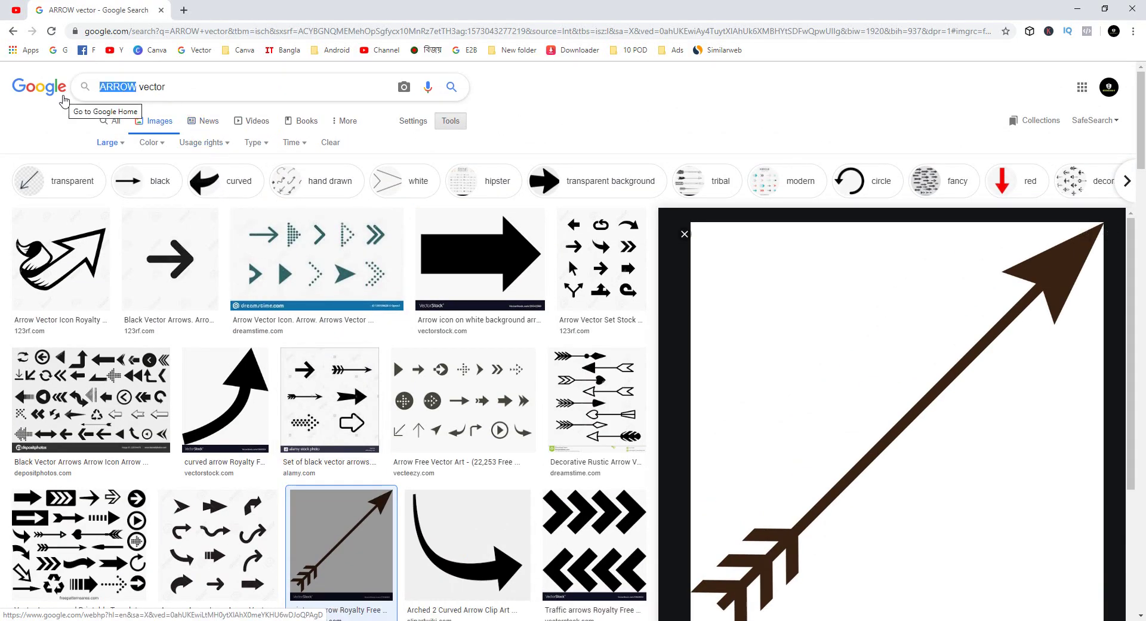
pyautogui.write('hike')
pyautogui.press('Return')
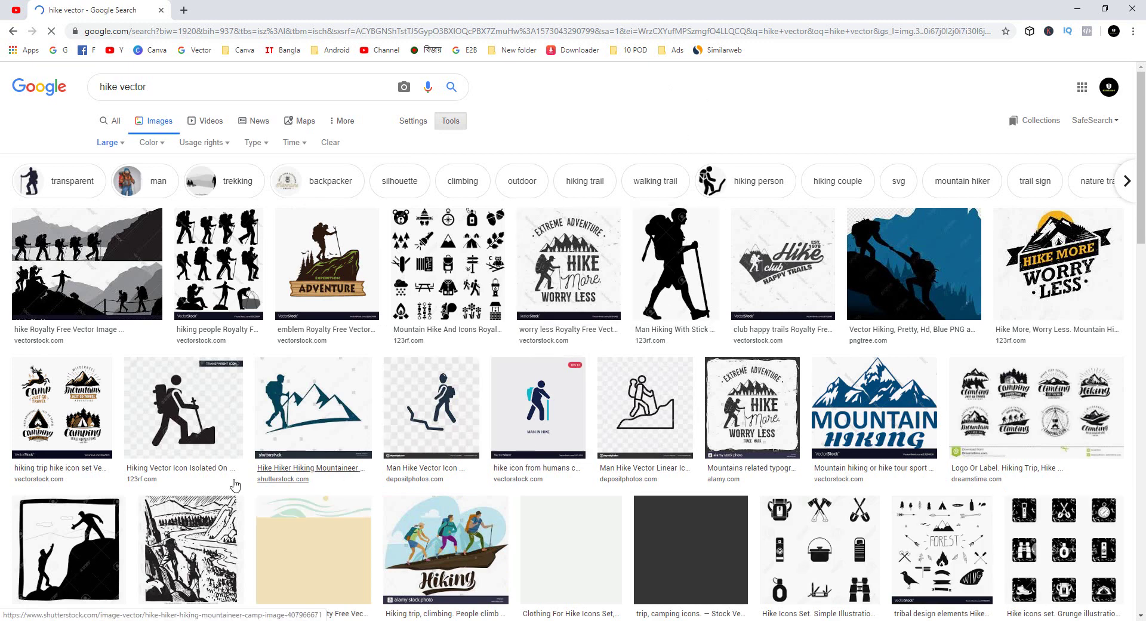
# Open the man-hiking-with-stick silhouette full-size in a new tab and copy it
pyautogui.click(683, 264)
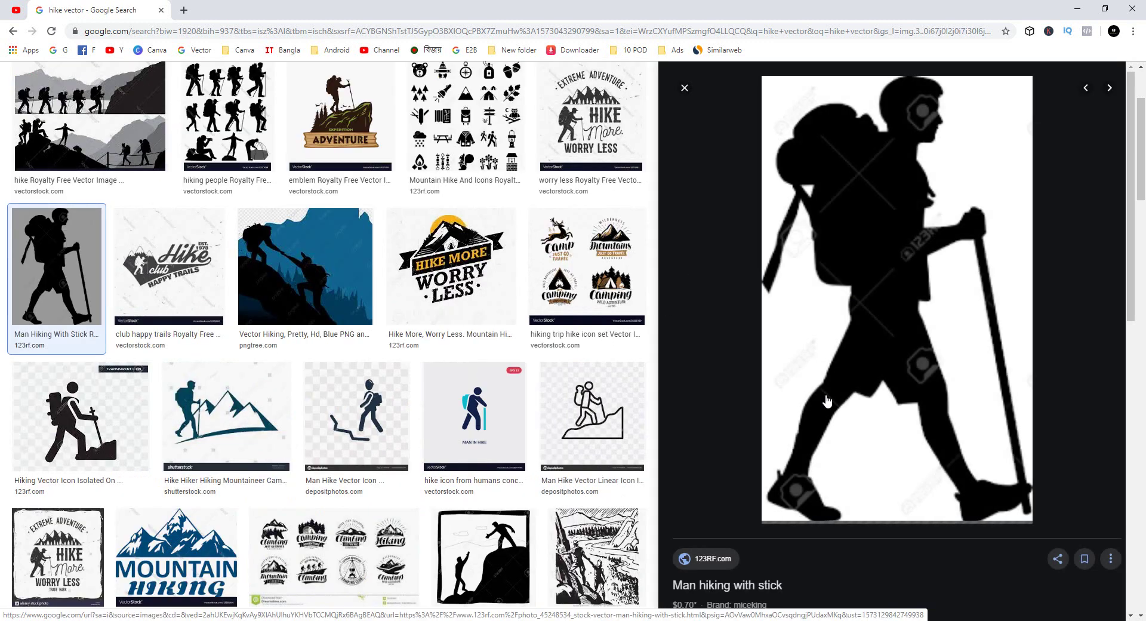
pyautogui.rightClick(868, 305)
pyautogui.click(911, 406)
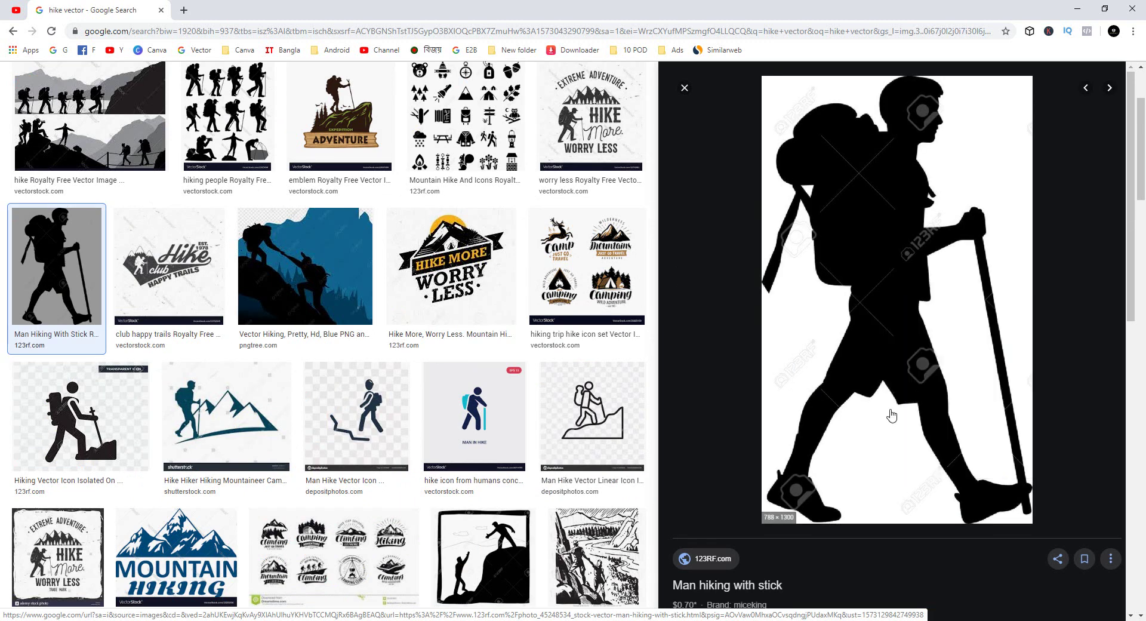
pyautogui.click(223, 2)
pyautogui.rightClick(578, 291)
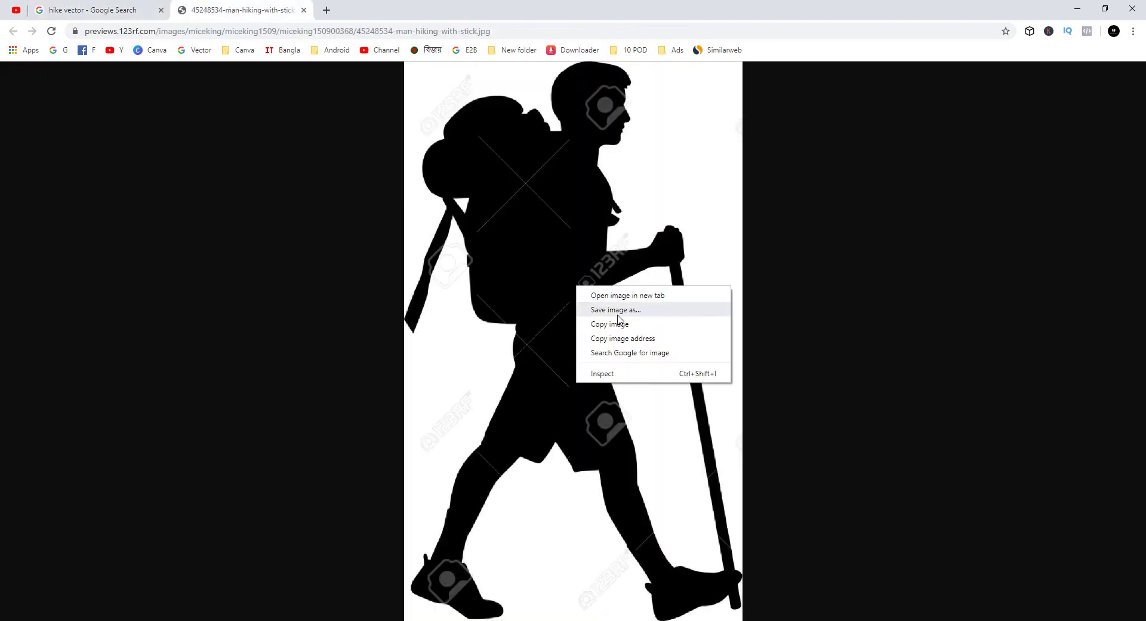
pyautogui.click(622, 325)
# Create a new 13 × 18 in document and paste the hiker image into it
pyautogui.hotkey('alt', 'Tab')
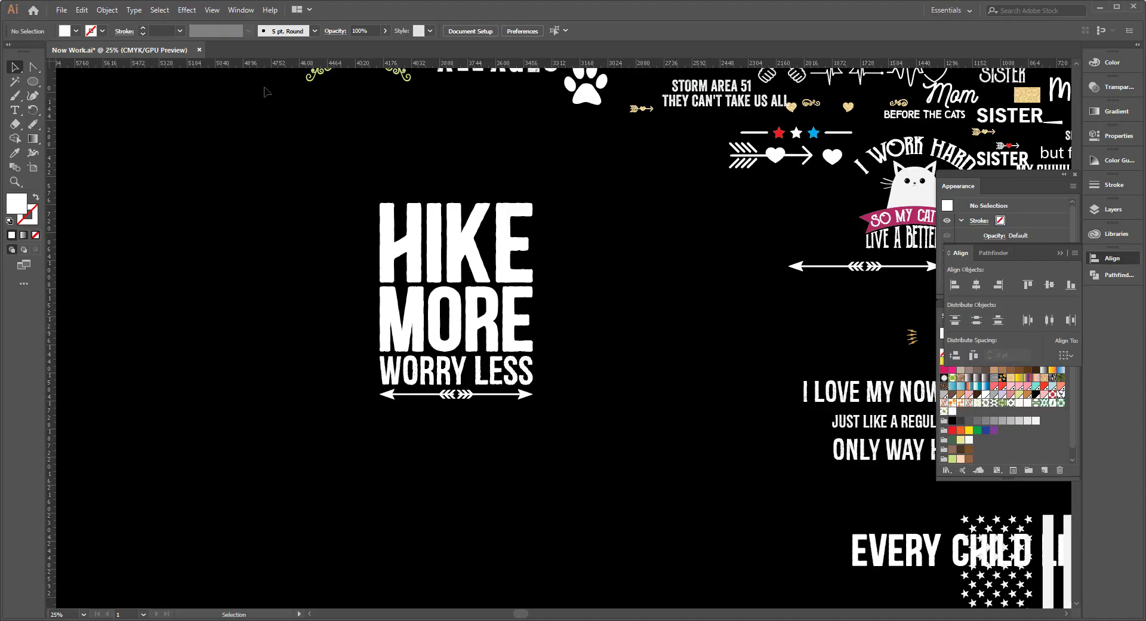
pyautogui.rightClick(246, 53)
pyautogui.click(292, 106)
pyautogui.hotkey('ctrl', 'n')
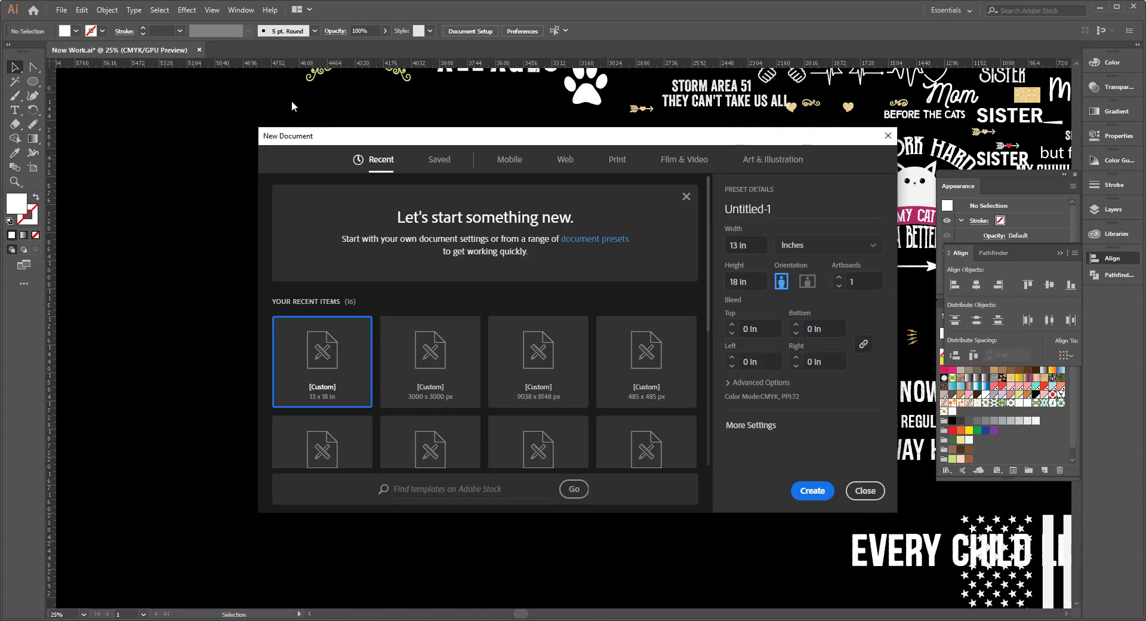
pyautogui.press('Escape')
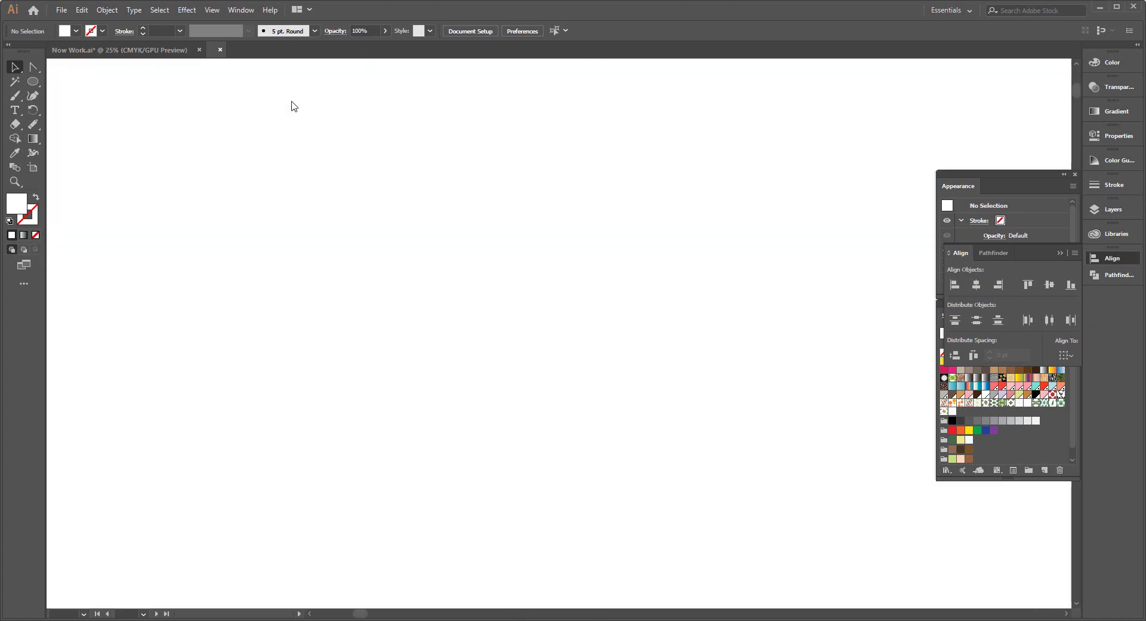
pyautogui.hotkey('ctrl', 'v')
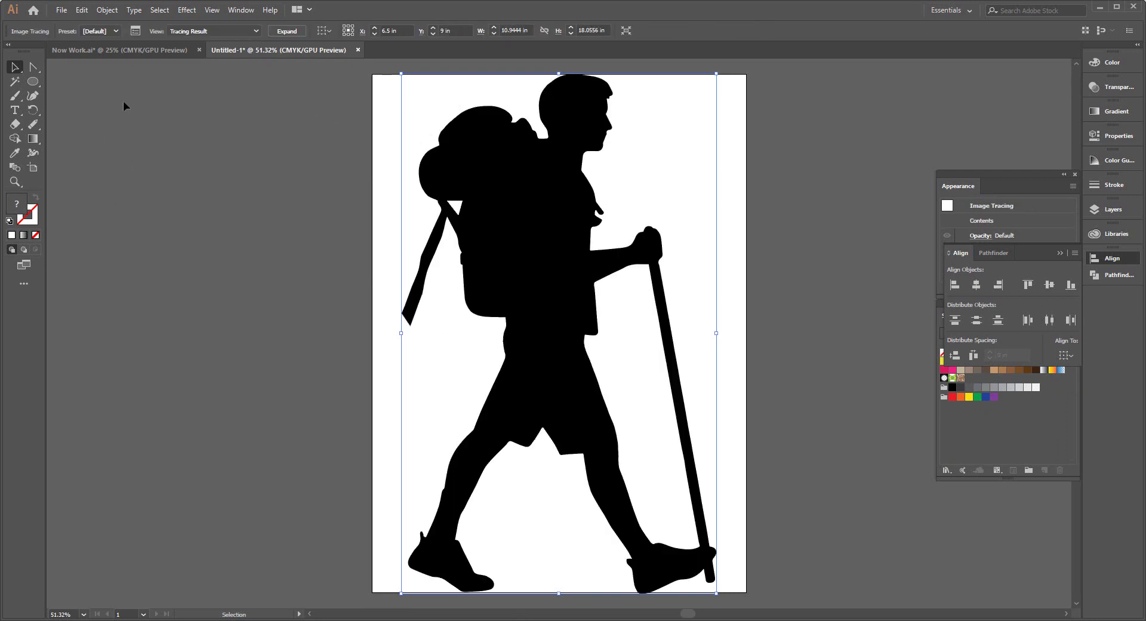
# Image Trace the hiker with a higher threshold, expand it, and ungroup the paths
pyautogui.click(136, 31)
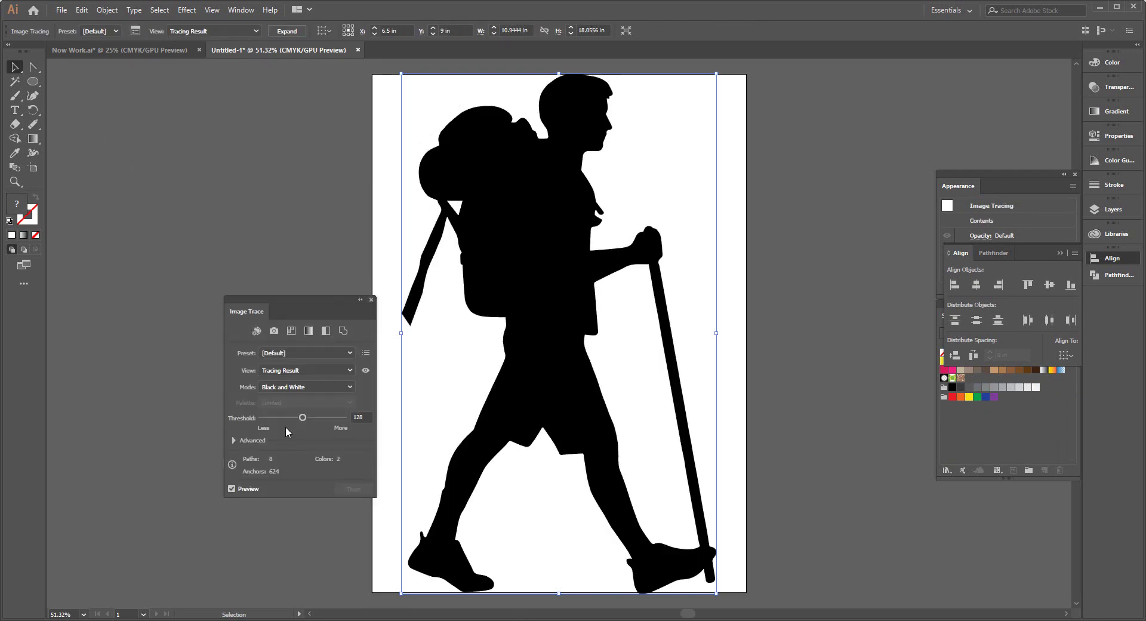
pyautogui.click(321, 416)
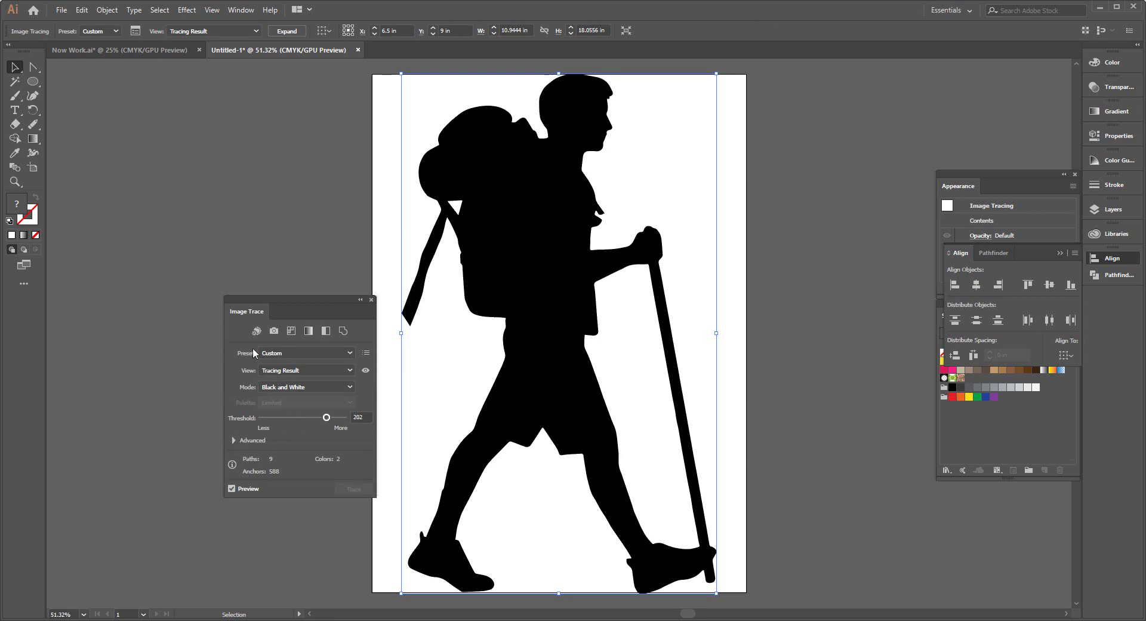
pyautogui.click(287, 31)
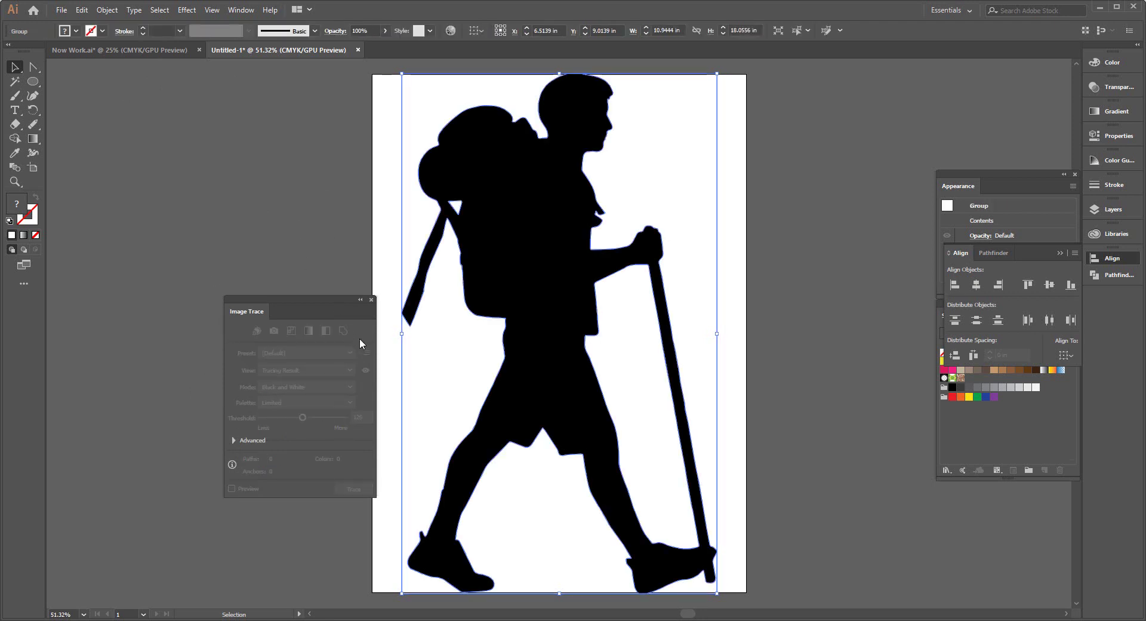
pyautogui.rightClick(416, 185)
pyautogui.click(468, 282)
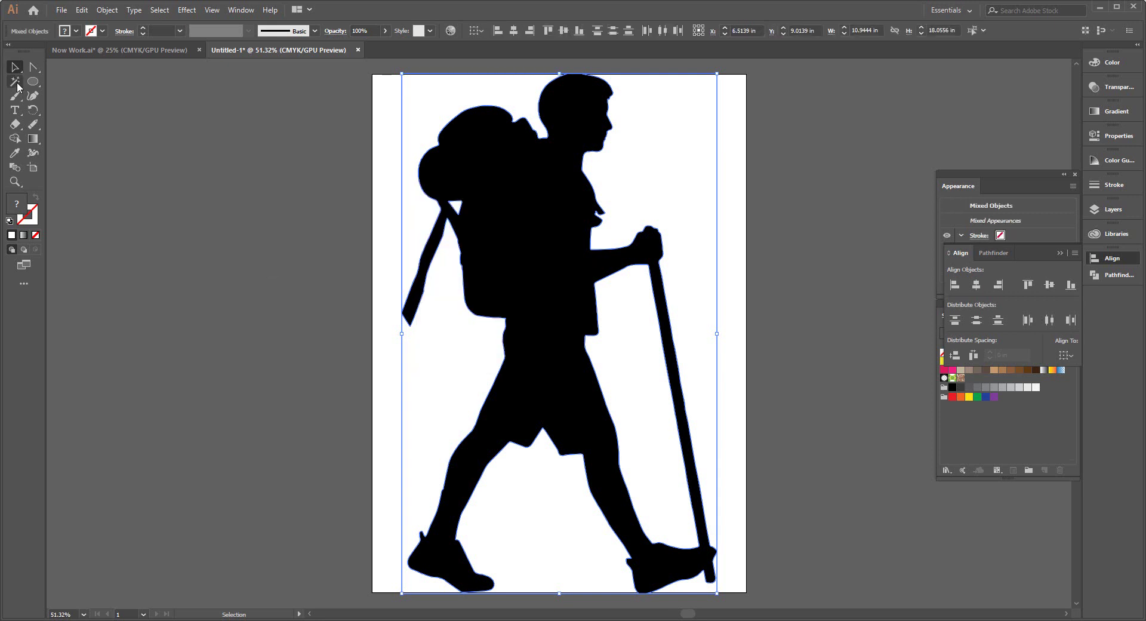
# Select the hiker silhouette and scale it down to about a third of its size
pyautogui.click(15, 81)
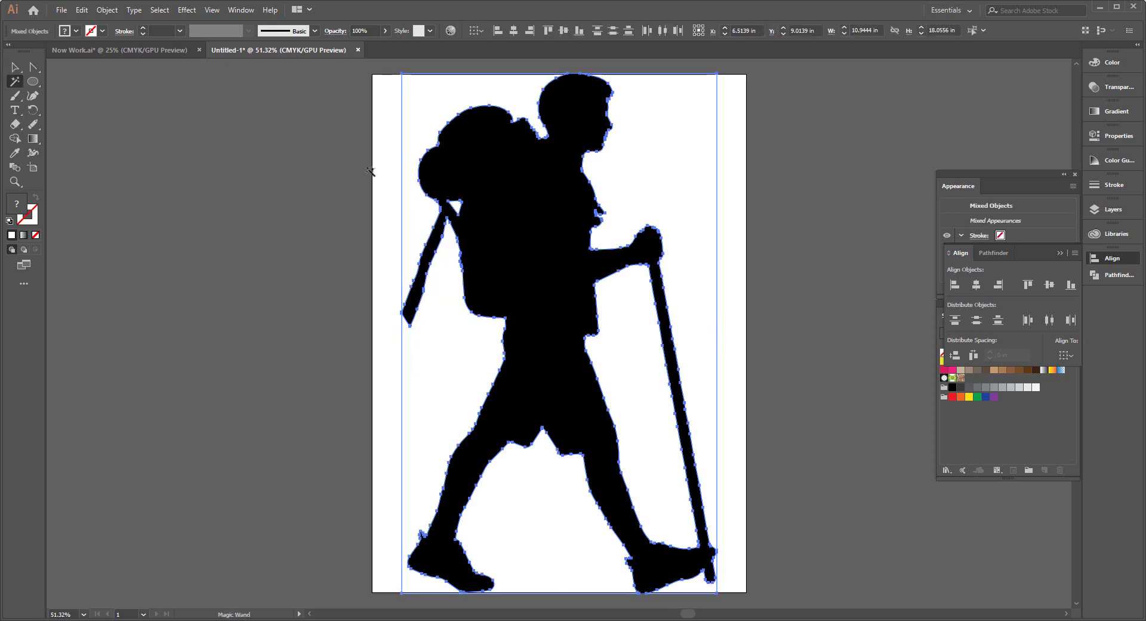
pyautogui.click(406, 121)
pyautogui.click(16, 68)
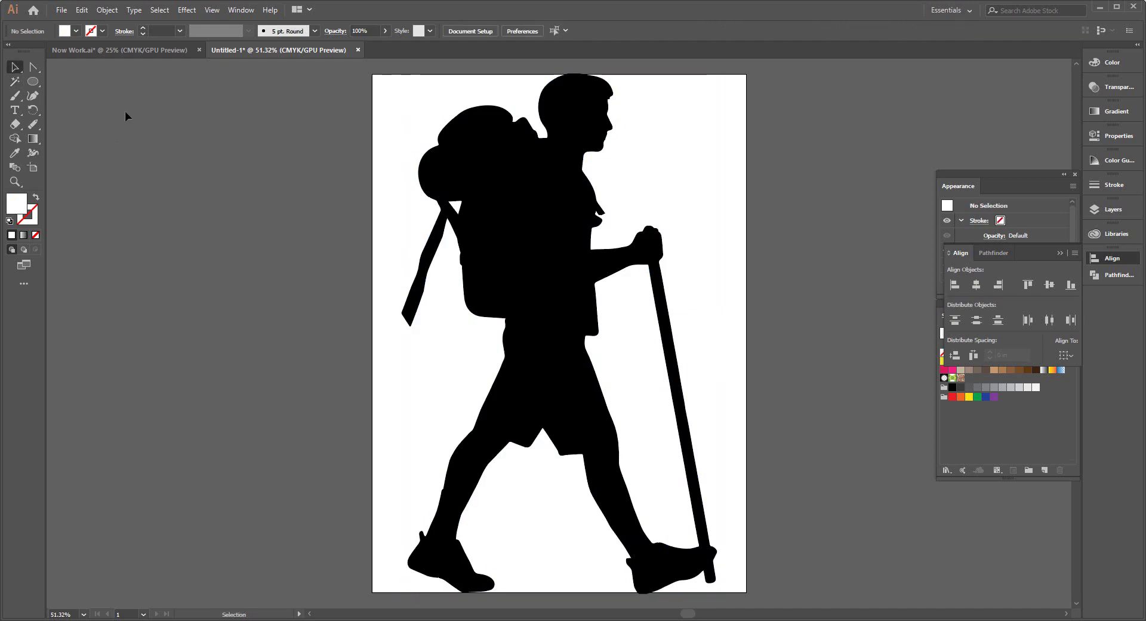
pyautogui.click(476, 279)
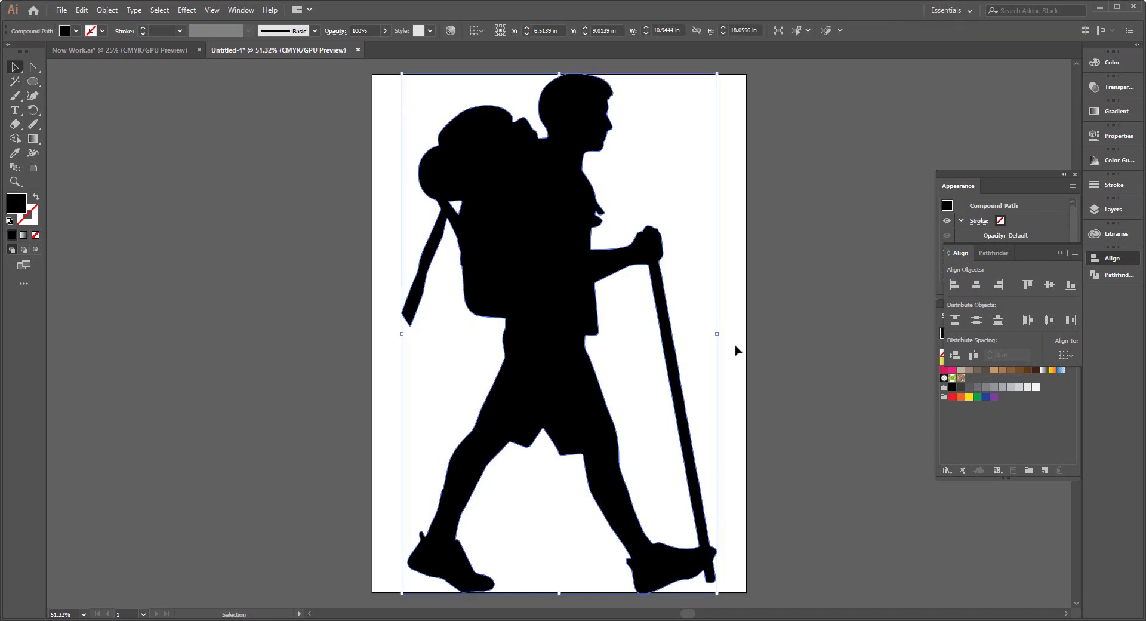
pyautogui.moveTo(717, 333); pyautogui.dragTo(513, 333)
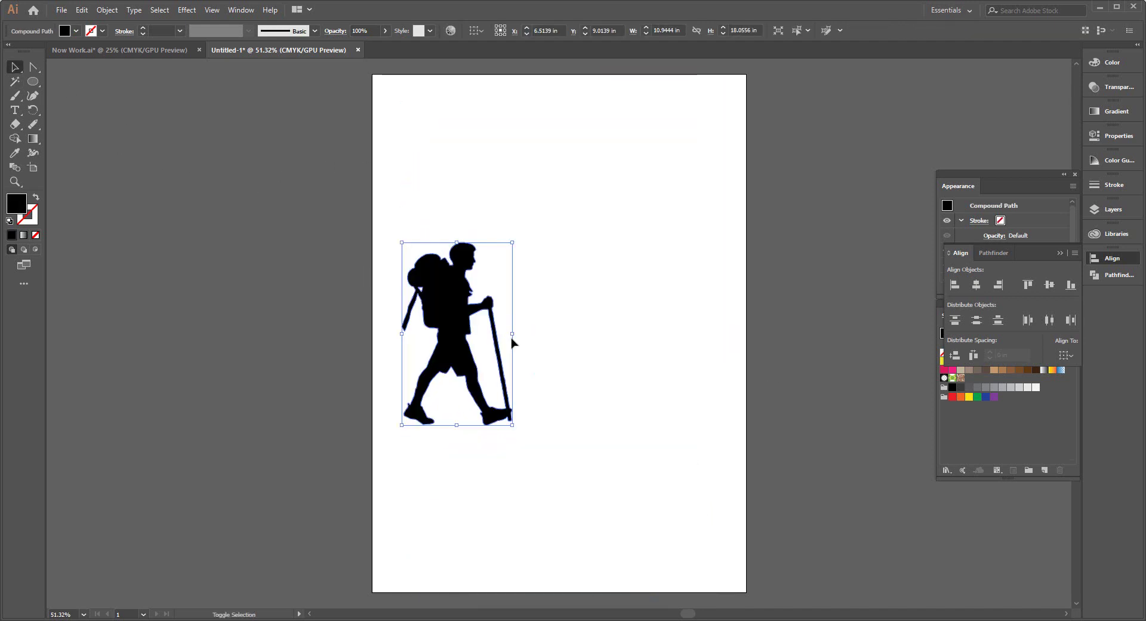
# Fill the hiker white and return to the Now Work.ai document
pyautogui.click(63, 31)
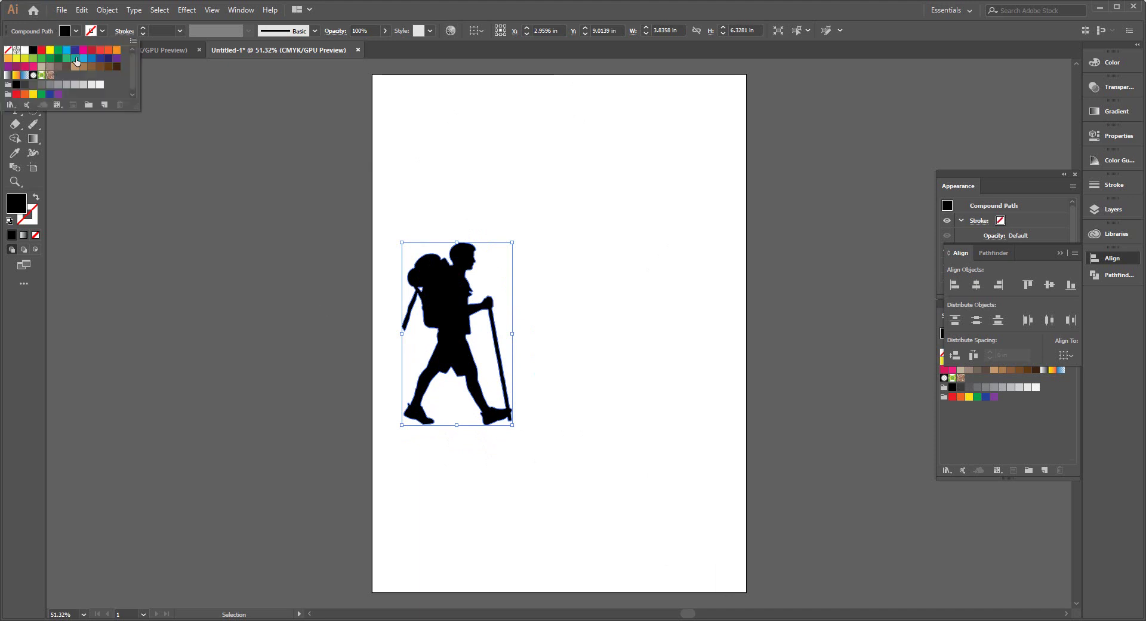
pyautogui.click(99, 84)
pyautogui.click(332, 230)
pyautogui.click(266, 167)
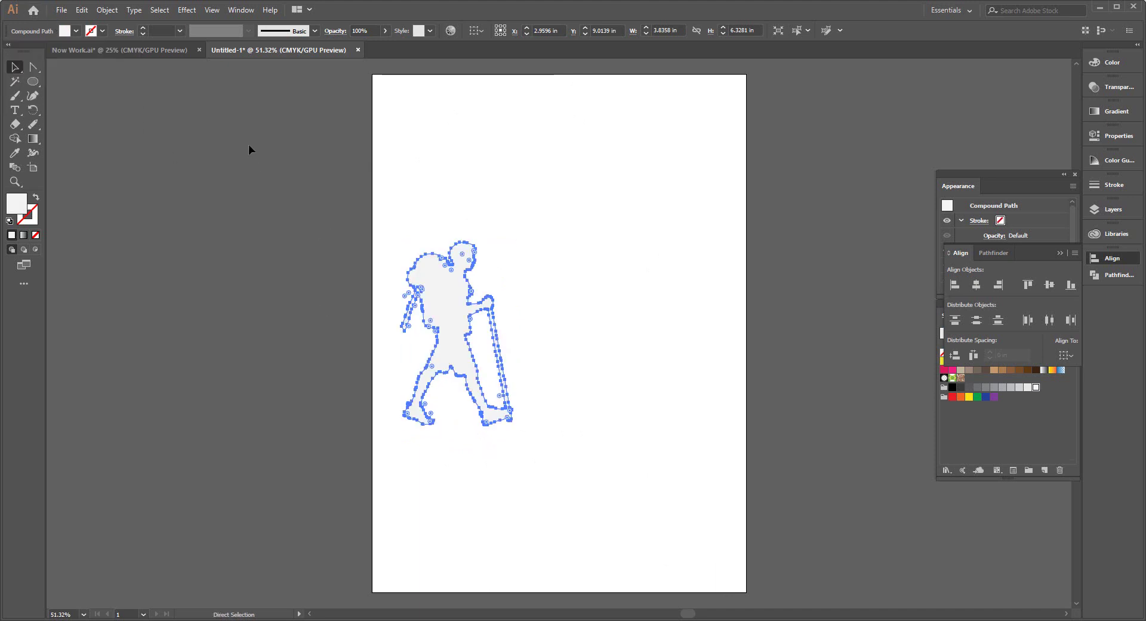
pyautogui.click(120, 48)
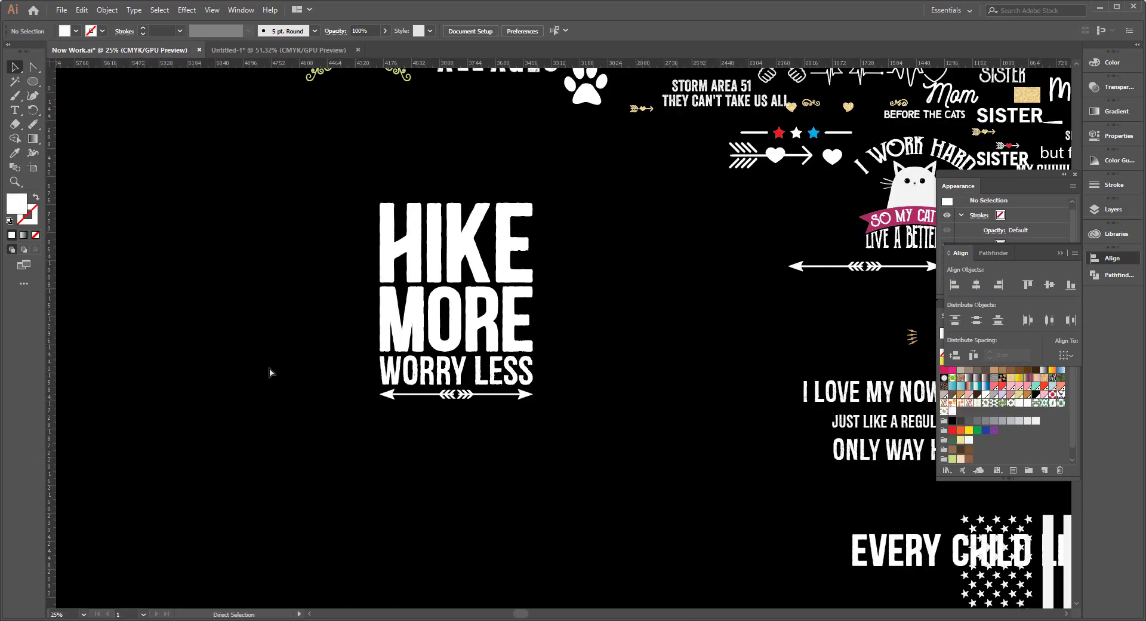
# Paste the hiker into the design, enlarge it, and place it over HIKE MORE
pyautogui.hotkey('ctrl', 'v')
pyautogui.moveTo(562, 328); pyautogui.dragTo(282, 266)
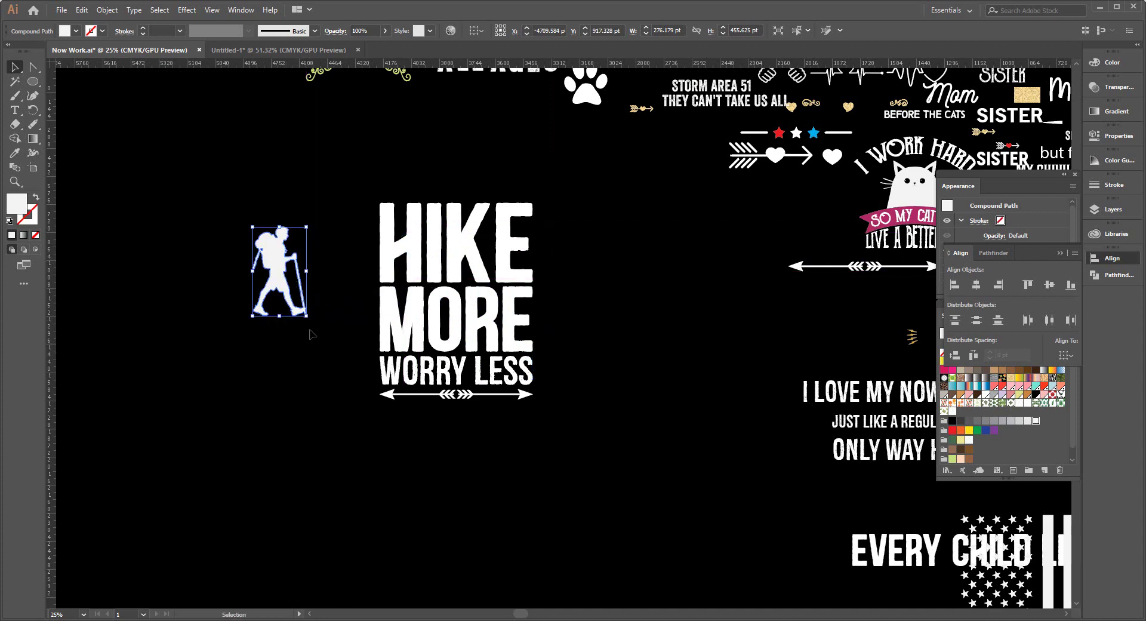
pyautogui.moveTo(308, 319); pyautogui.dragTo(319, 336)
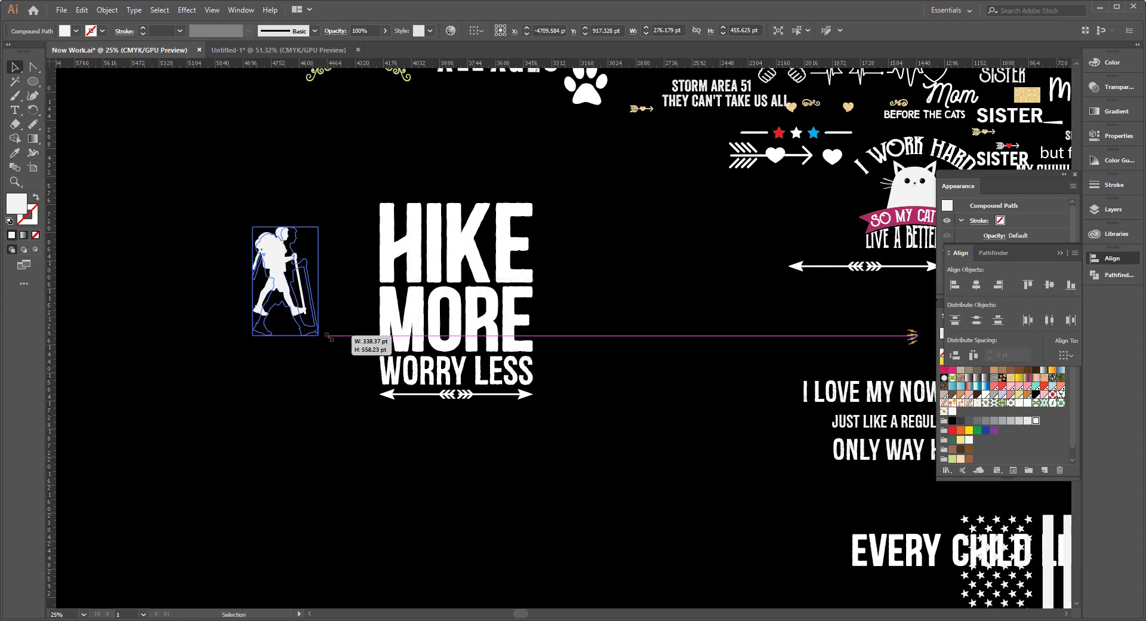
pyautogui.moveTo(289, 281); pyautogui.dragTo(458, 274)
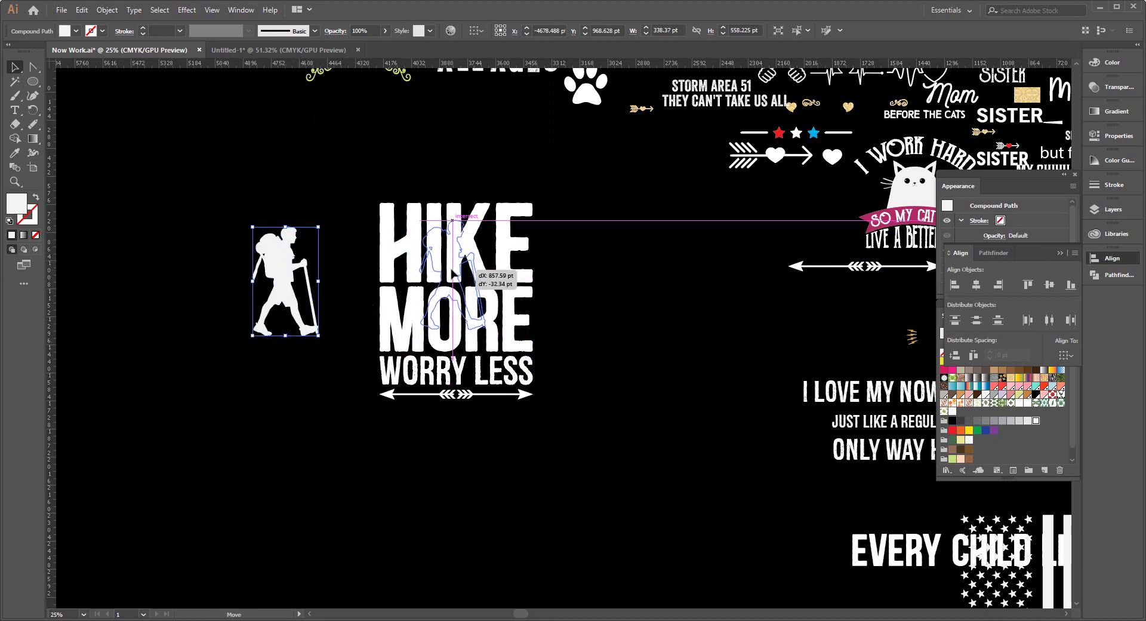
# Colour the hiker red, centre it horizontally on HIKE MORE, and group them
pyautogui.click(67, 33)
pyautogui.scroll(3, 108, 61)
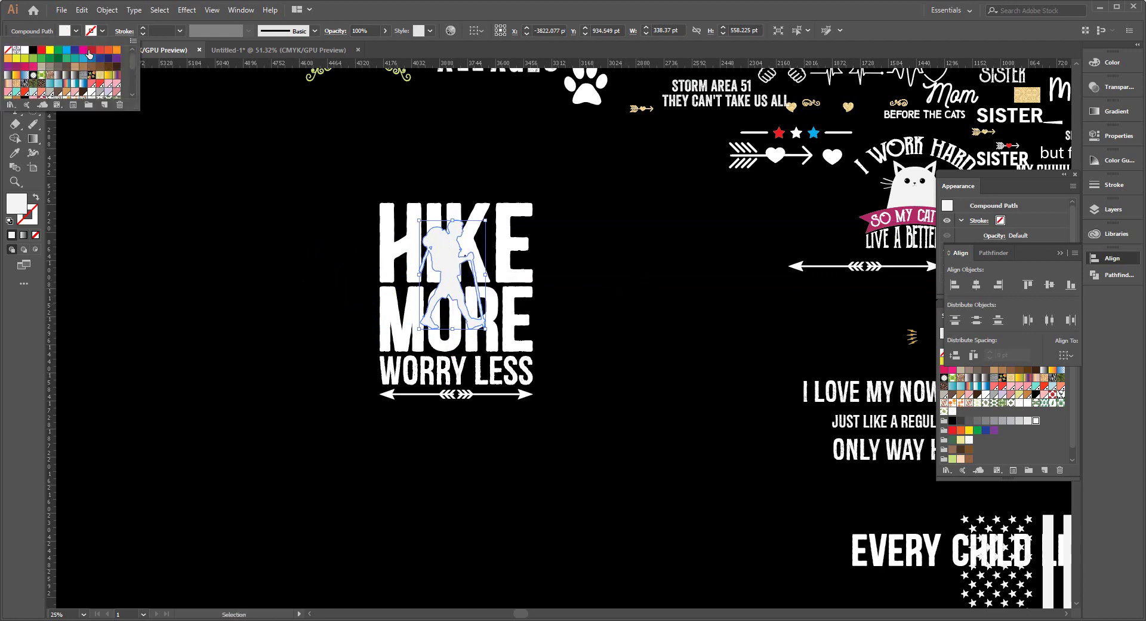
pyautogui.click(92, 50)
pyautogui.click(260, 325)
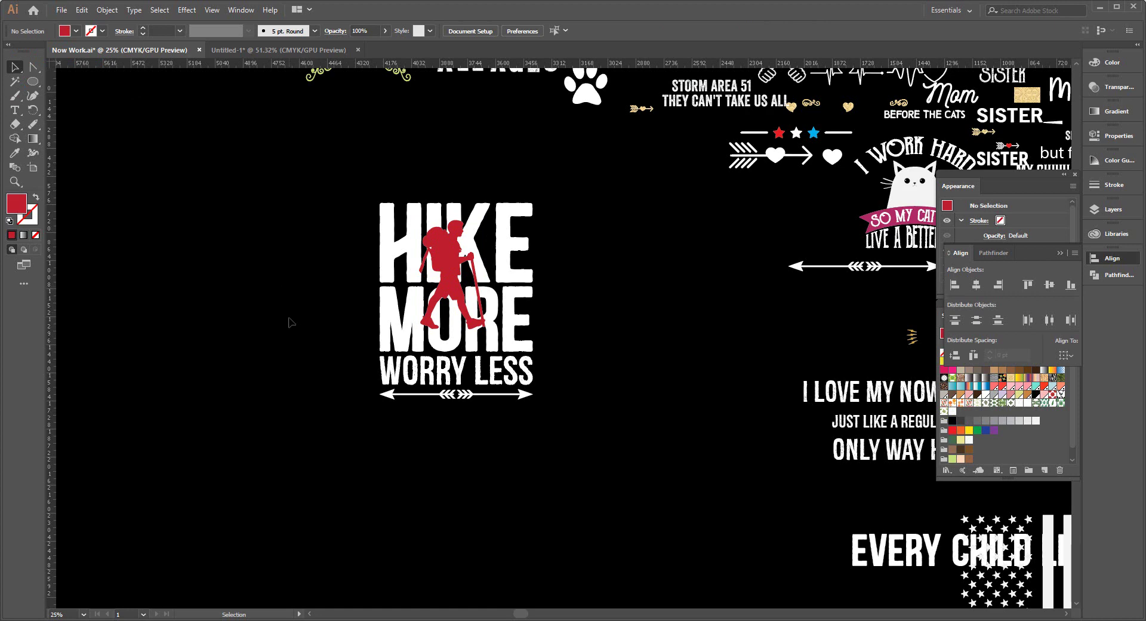
pyautogui.moveTo(326, 225); pyautogui.dragTo(430, 334)
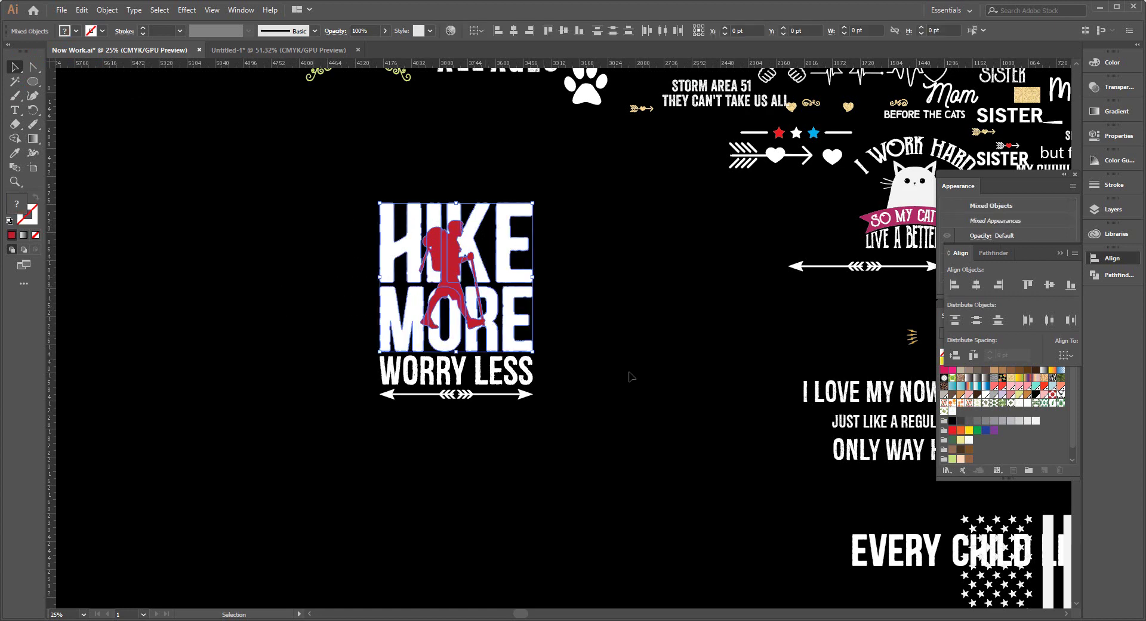
pyautogui.click(977, 287)
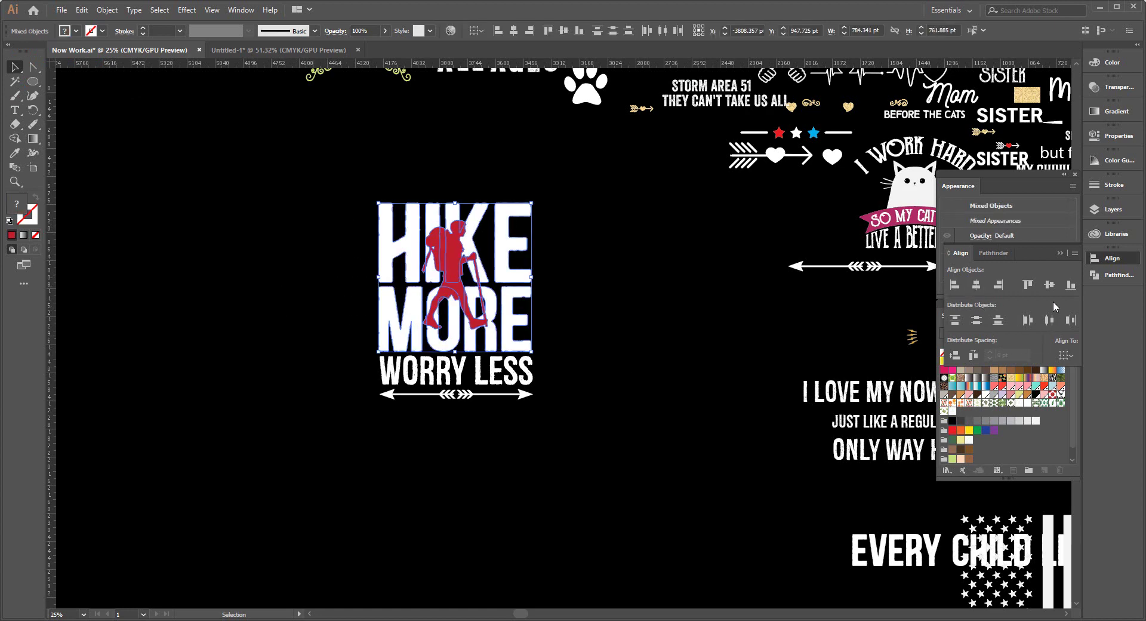
pyautogui.hotkey('ctrl', 'g')
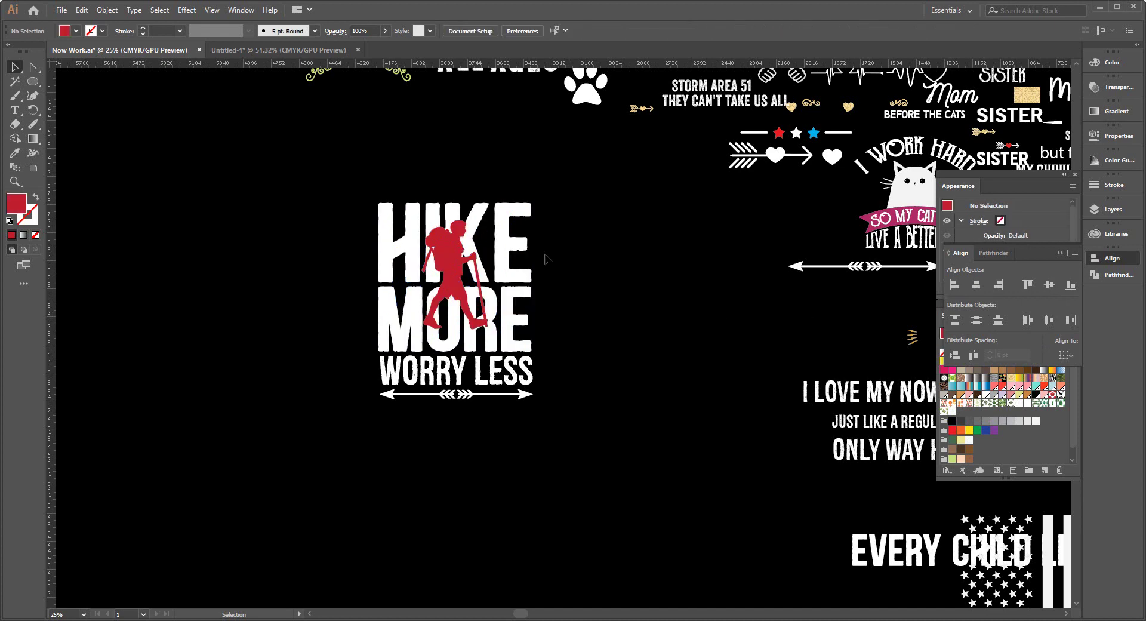
# Ungroup the HIKE MORE artwork and centre the lettering and hiker vertically
pyautogui.click(107, 10)
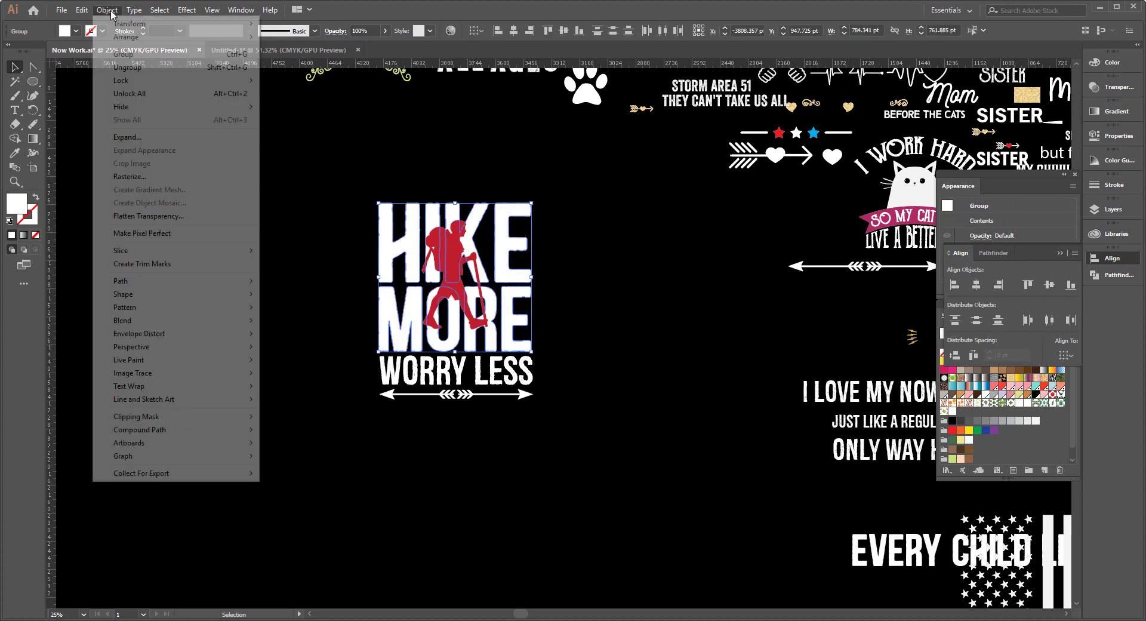
pyautogui.click(152, 58)
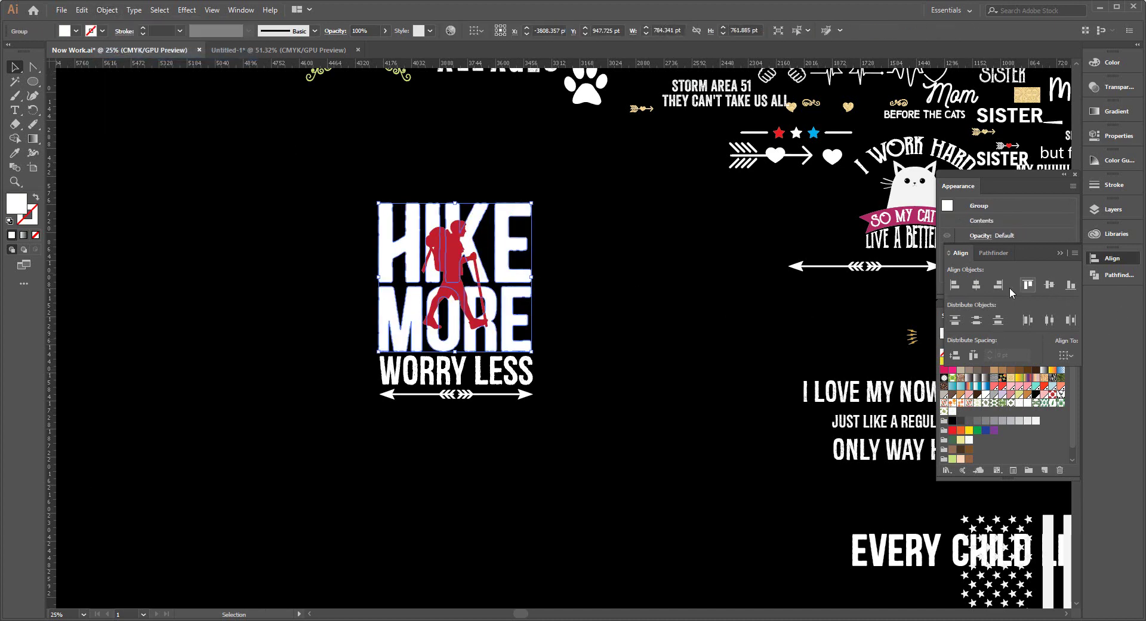
pyautogui.moveTo(525, 291); pyautogui.dragTo(526, 296)
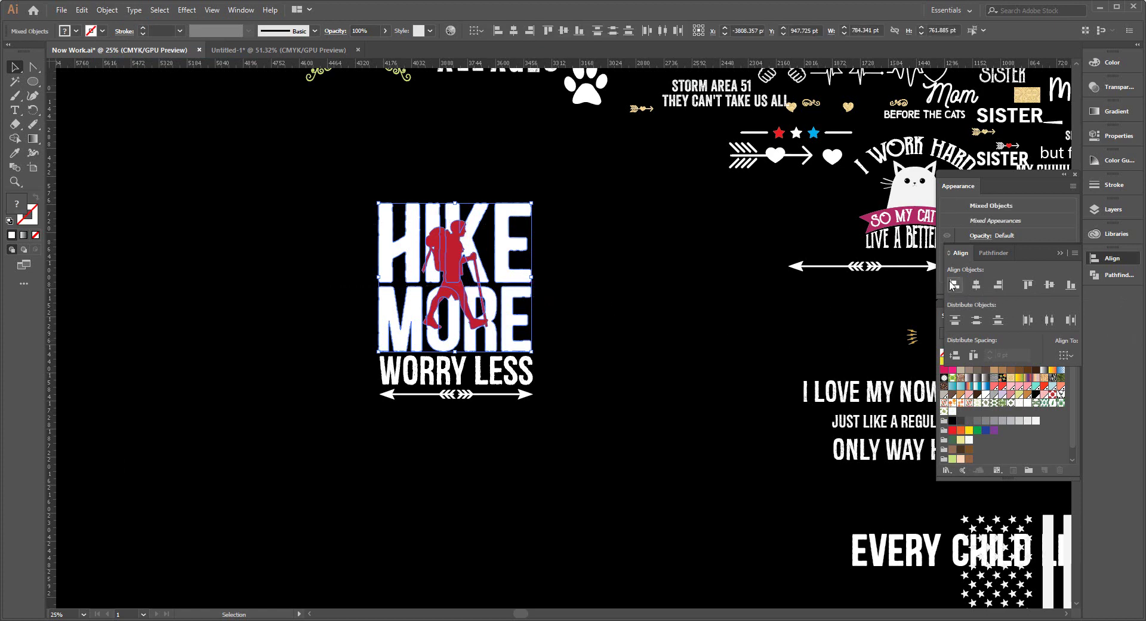
pyautogui.click(1052, 291)
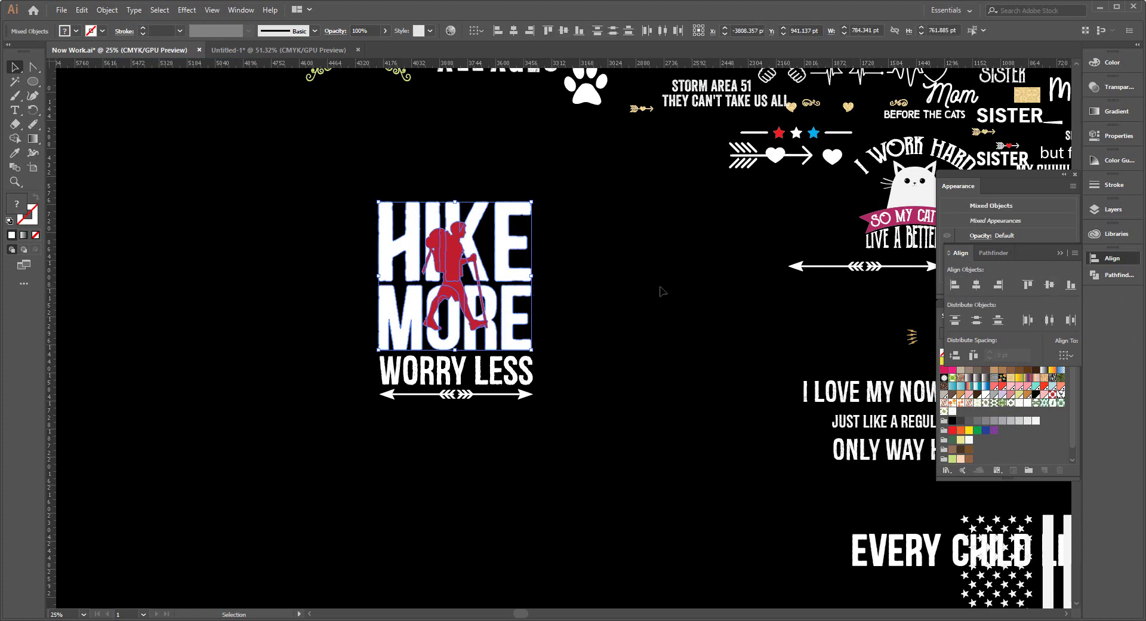
pyautogui.click(644, 293)
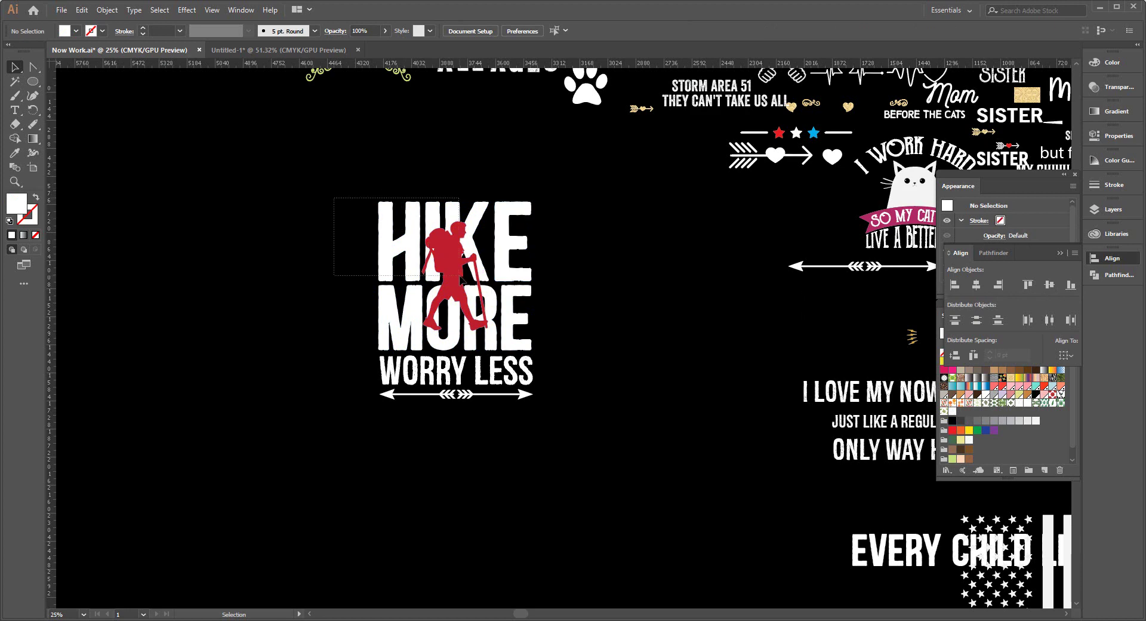
# Alt-drag a copy of the red hiker to the left of the lettering
pyautogui.moveTo(422, 241); pyautogui.dragTo(451, 256)
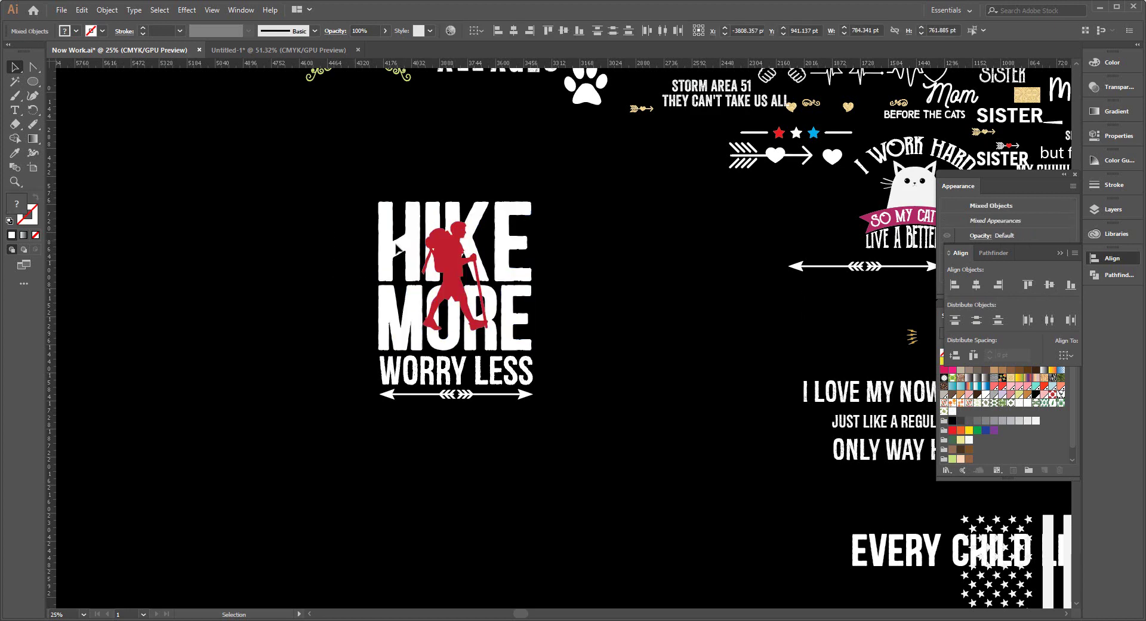
pyautogui.click(454, 258)
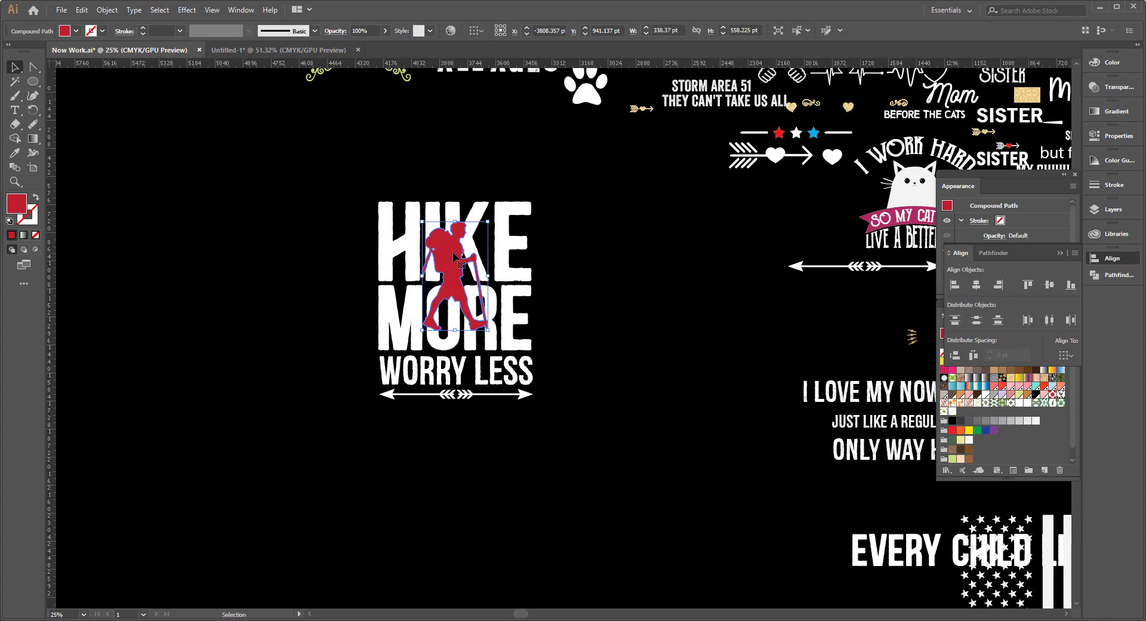
pyautogui.moveTo(455, 258); pyautogui.dragTo(222, 353)
pyautogui.moveTo(333, 212)
pyautogui.mouseDown()
pyautogui.moveTo(355, 222)
pyautogui.moveTo(380, 288)
pyautogui.mouseUp()
pyautogui.click(191, 149)
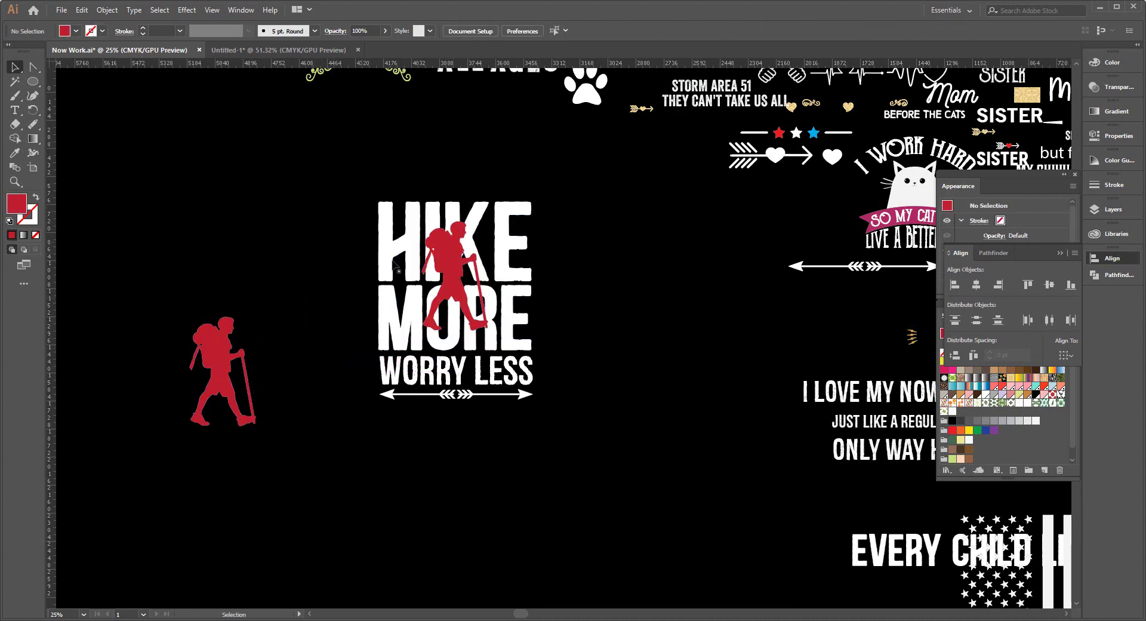
pyautogui.click(441, 275)
# Apply a 7 pt Offset Path with Round joins to the red hiker on the letters
pyautogui.click(110, 8)
pyautogui.moveTo(170, 281)
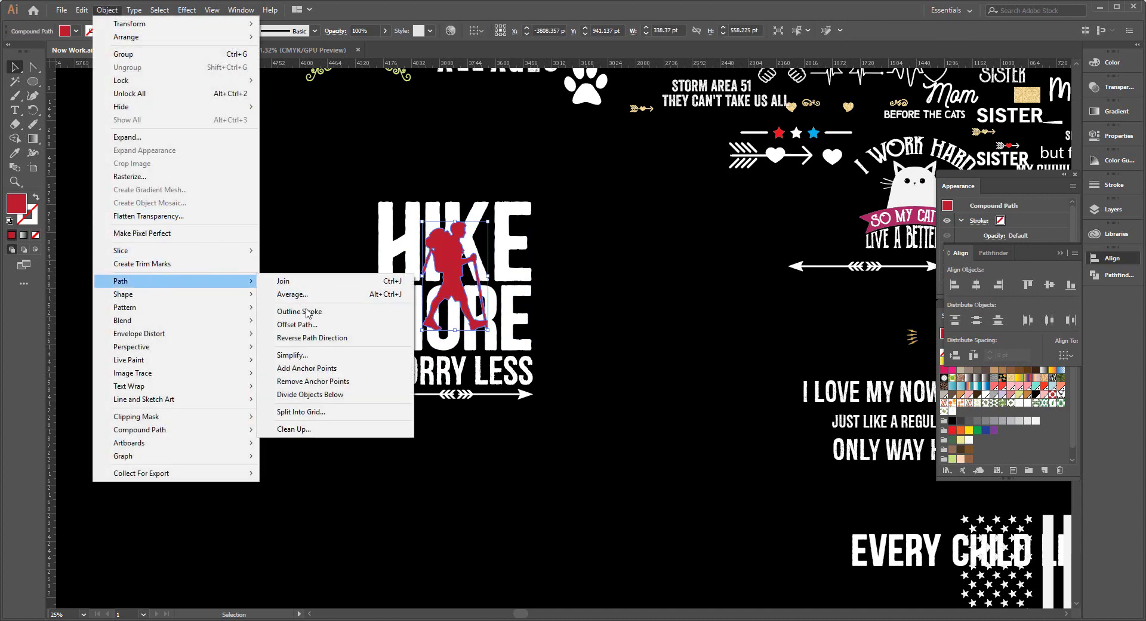
pyautogui.click(301, 325)
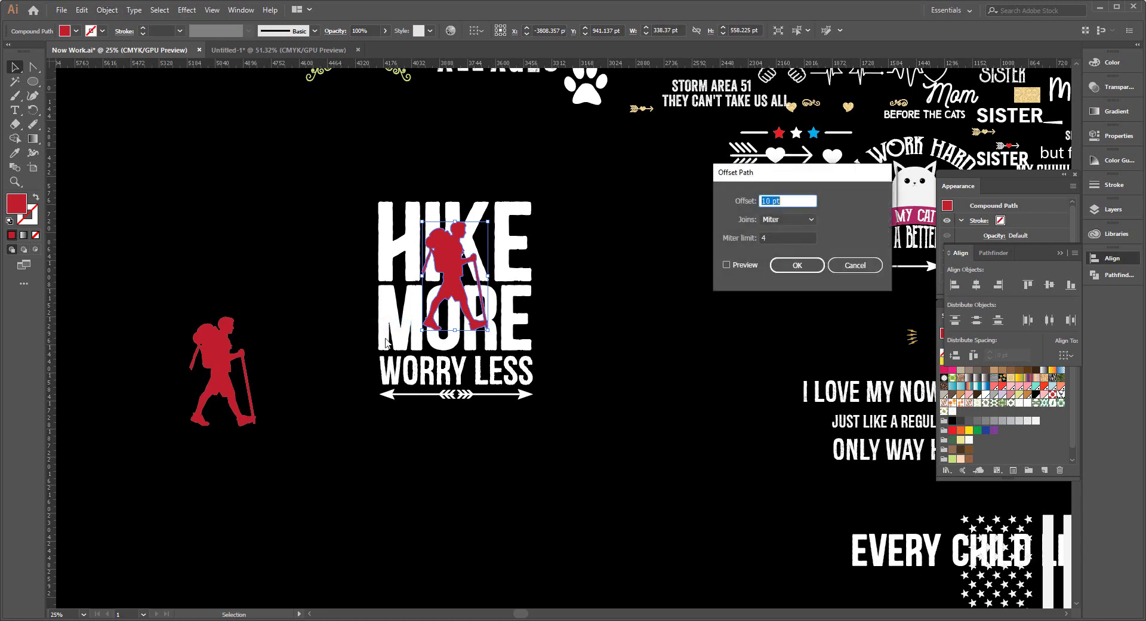
pyautogui.click(786, 220)
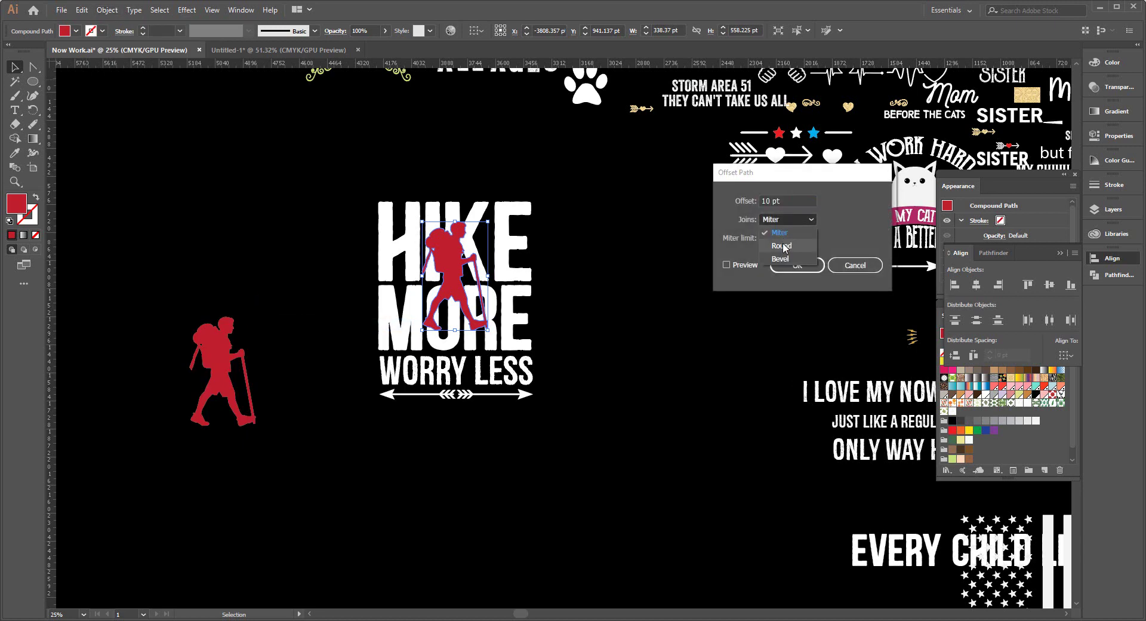
pyautogui.click(784, 242)
pyautogui.click(726, 264)
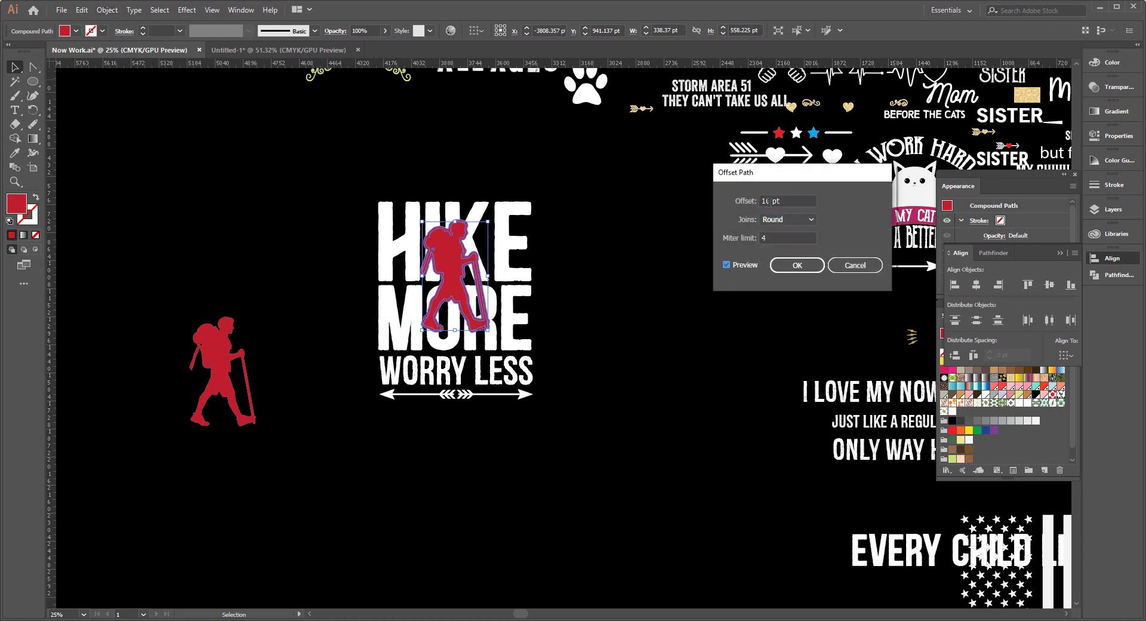
pyautogui.click(768, 201)
pyautogui.write('9')
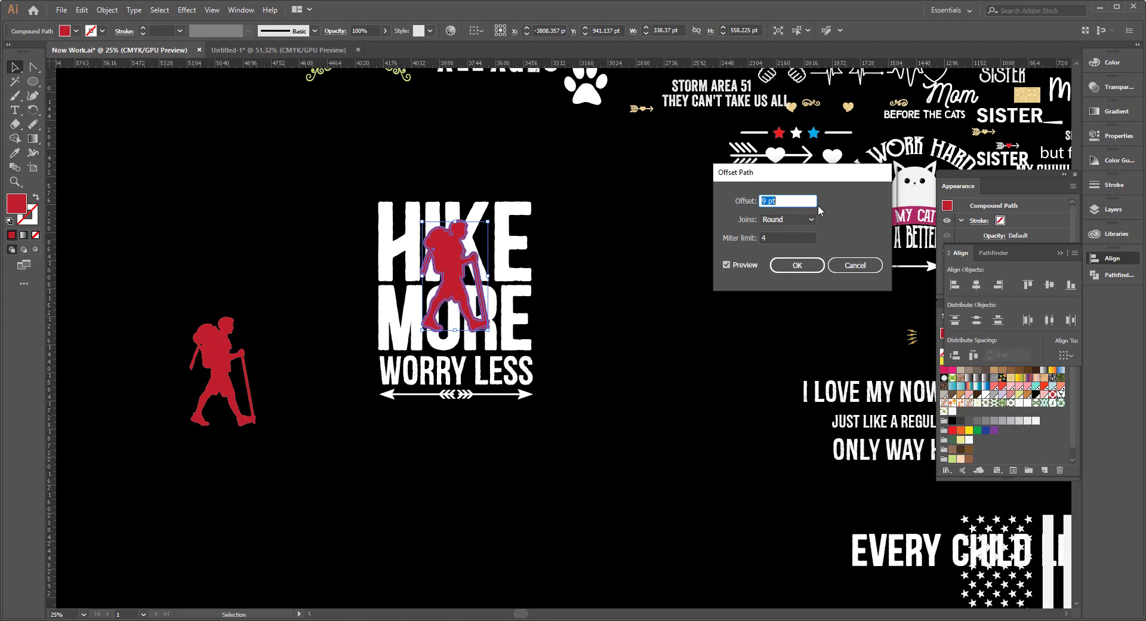
pyautogui.press('Down')
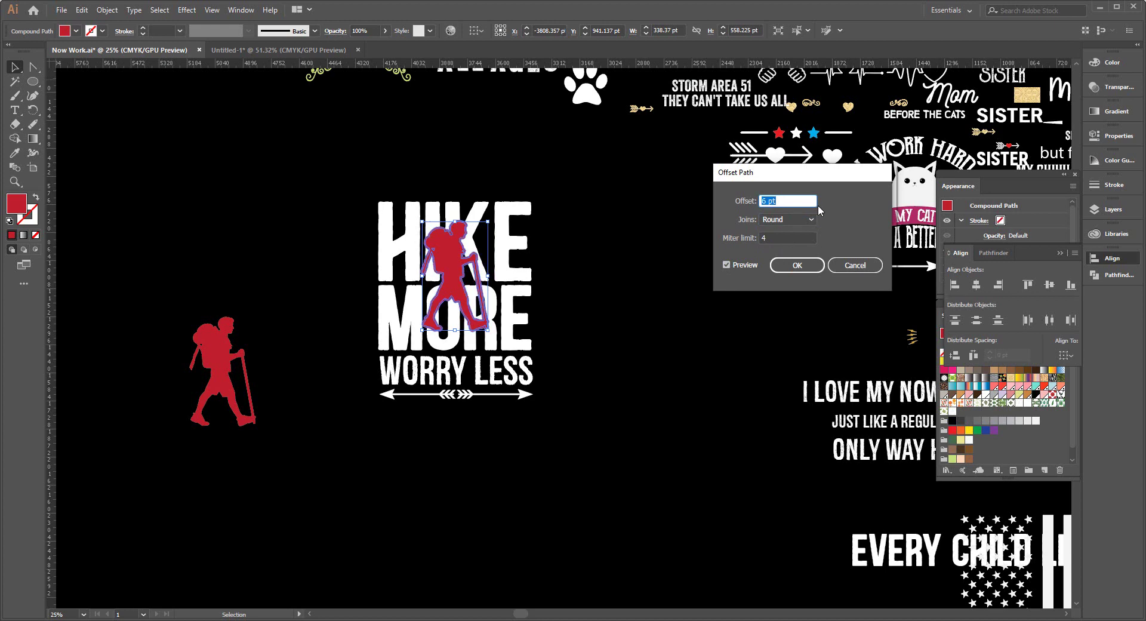
pyautogui.click(797, 266)
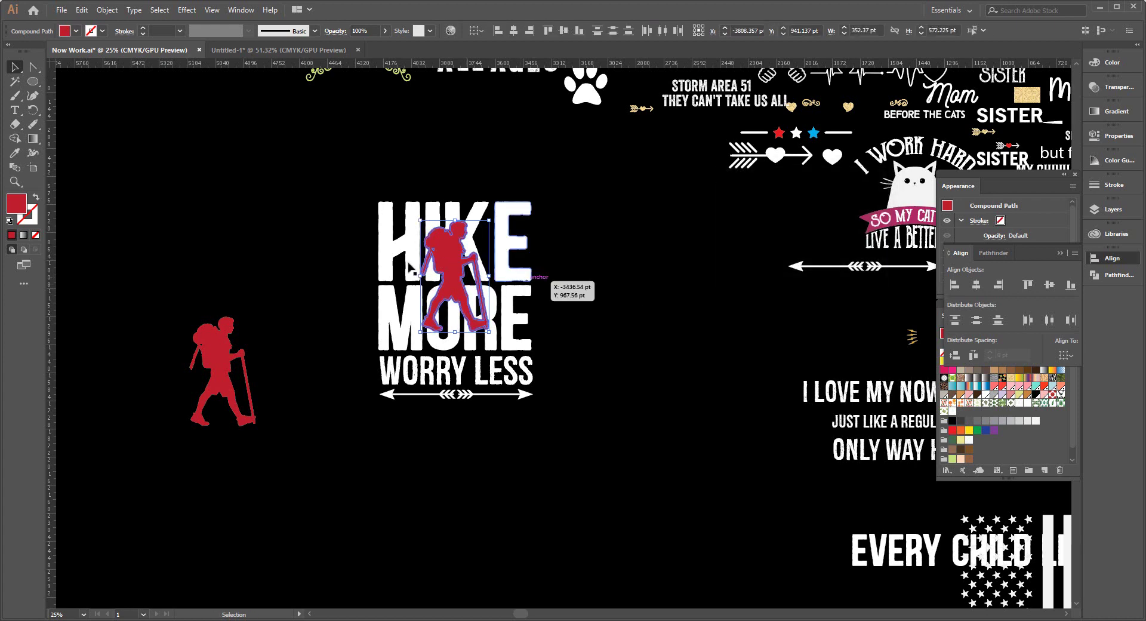
# Turn the offset hiker into a compound path with Object > Compound Path > Make
pyautogui.click(992, 253)
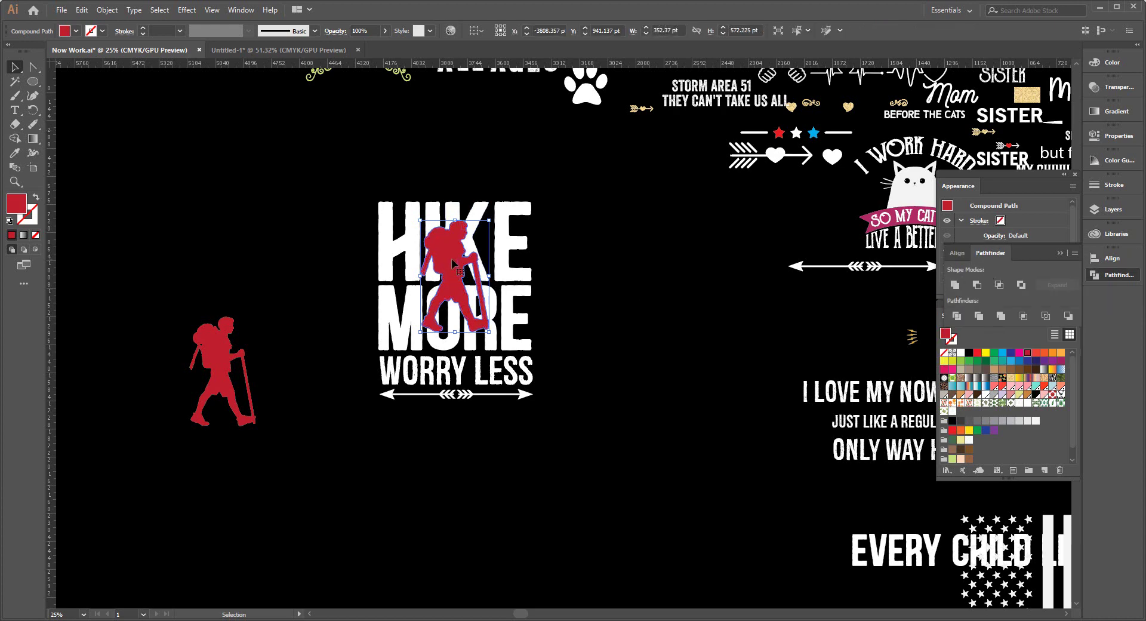
pyautogui.click(107, 9)
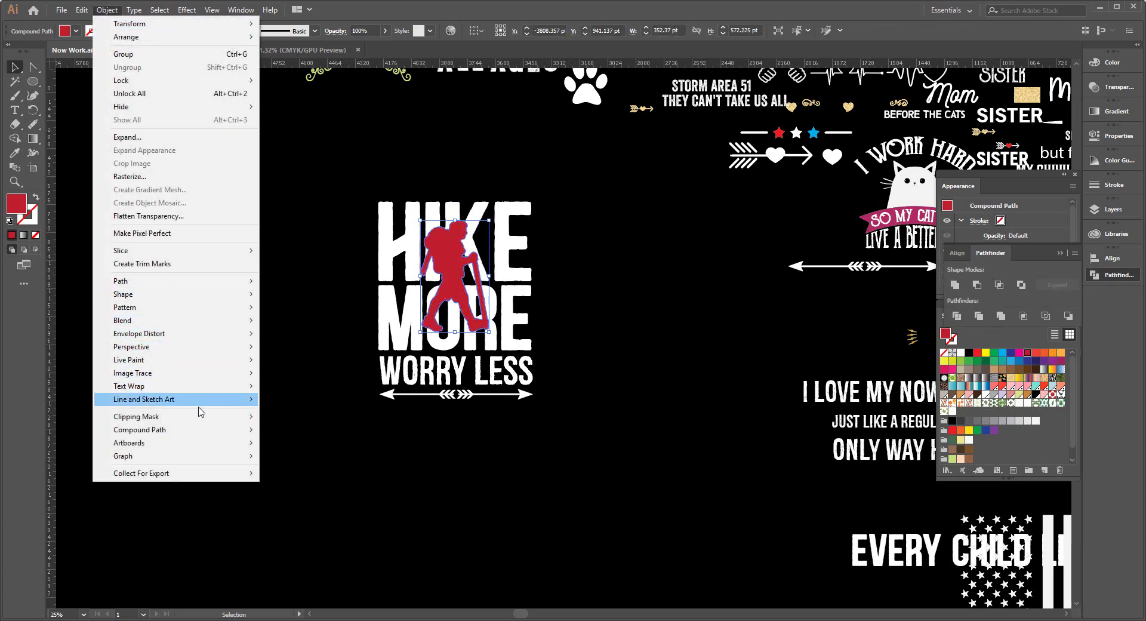
pyautogui.moveTo(140, 429)
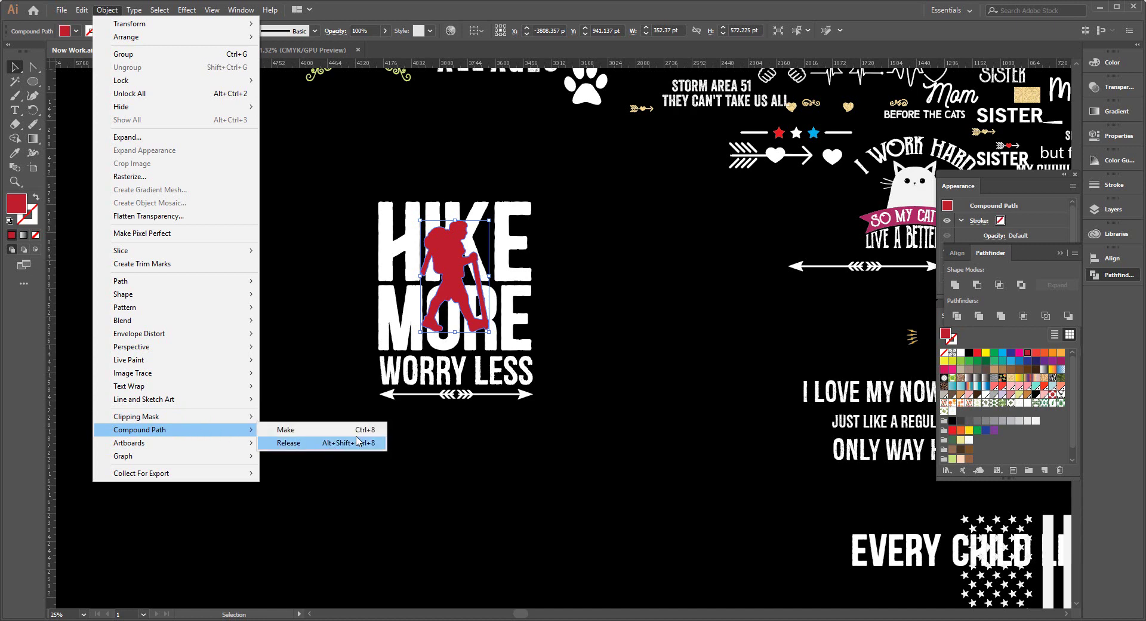
pyautogui.click(358, 430)
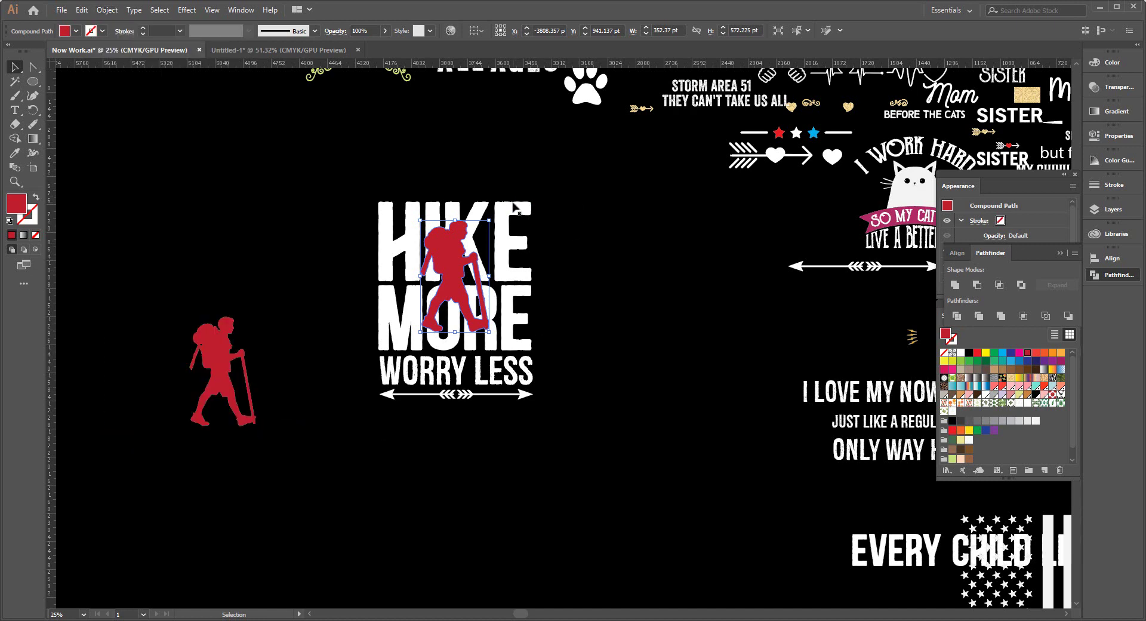
pyautogui.click(514, 206)
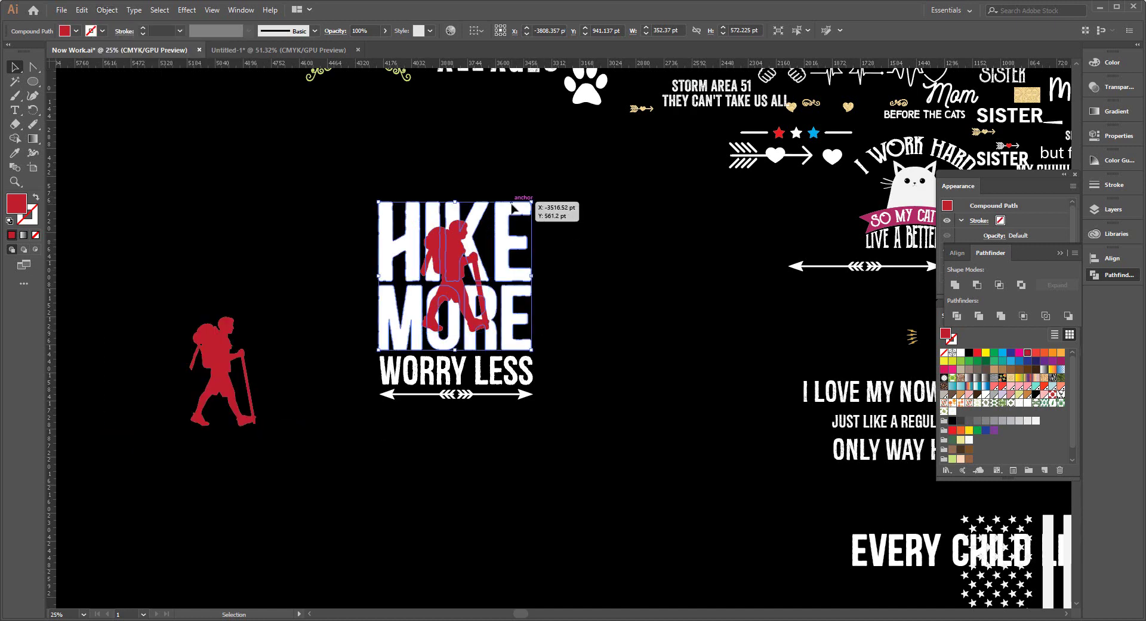
# Make HIKE MORE a compound path, Minus Front the hiker, and drop the red copy into the gap
pyautogui.click(105, 12)
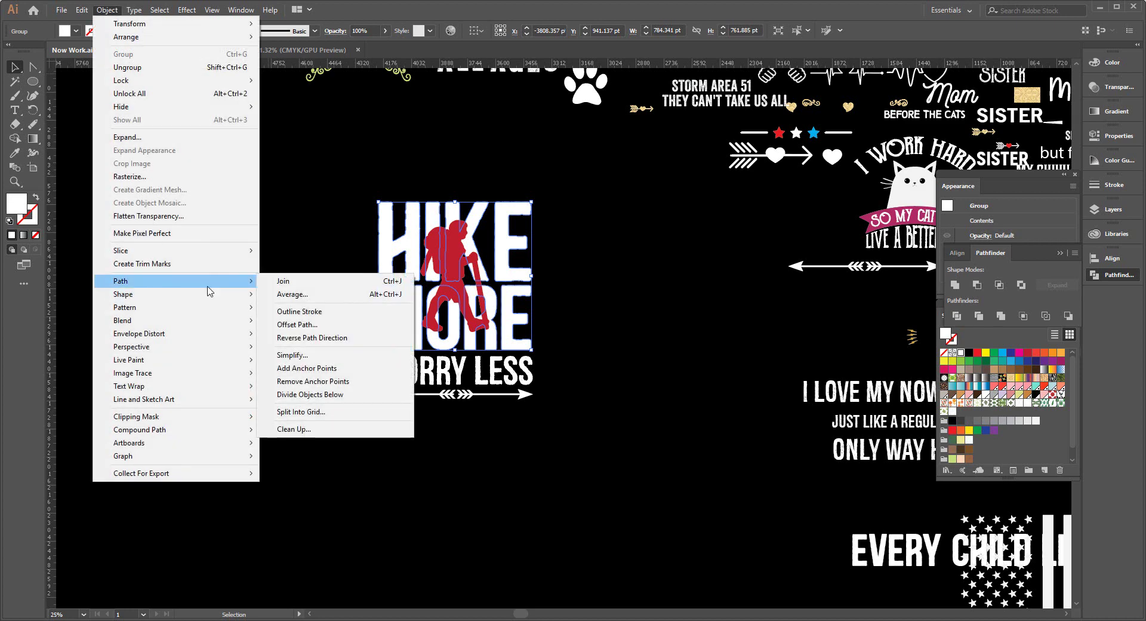
pyautogui.moveTo(140, 429)
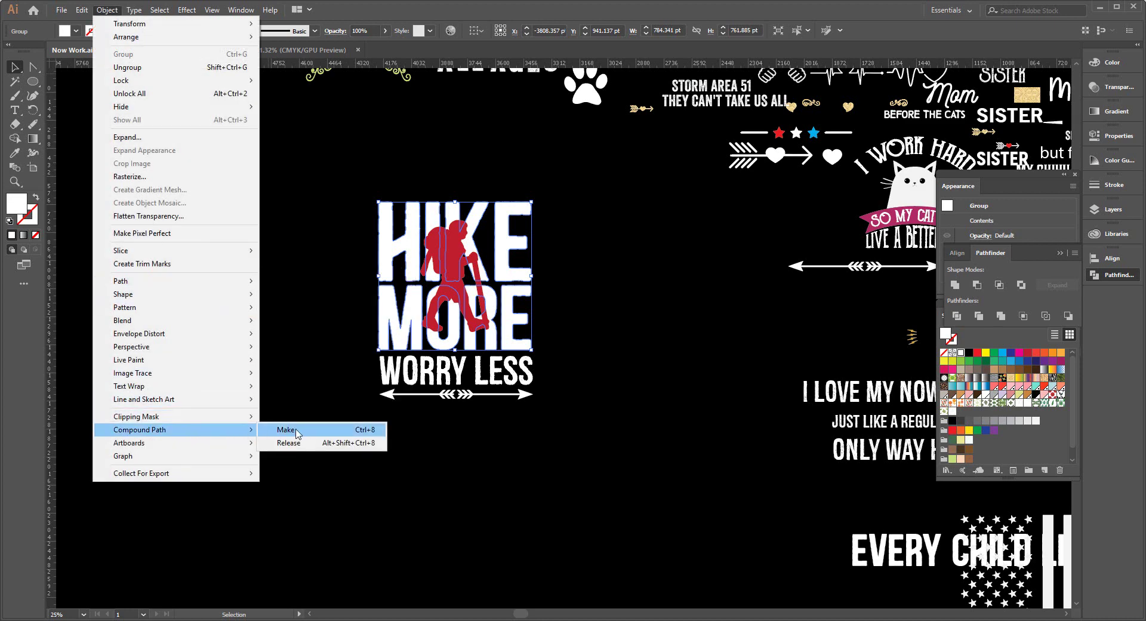
pyautogui.click(296, 430)
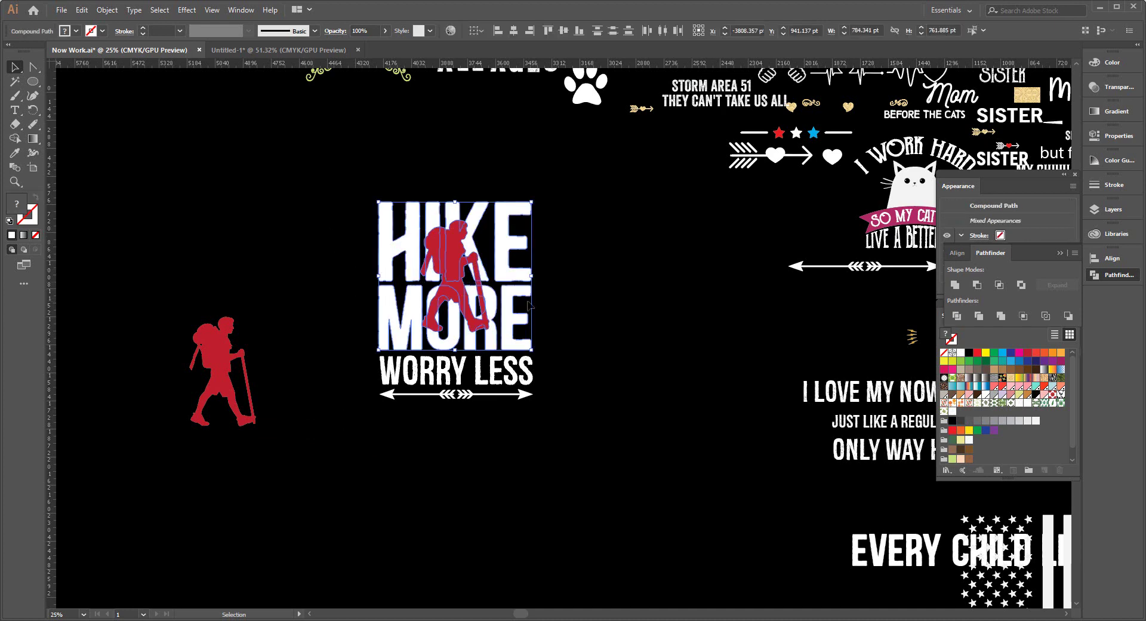
pyautogui.click(977, 285)
pyautogui.click(290, 451)
pyautogui.moveTo(234, 359)
pyautogui.mouseDown()
pyautogui.moveTo(480, 295)
pyautogui.moveTo(468, 263)
pyautogui.mouseUp()
pyautogui.click(333, 230)
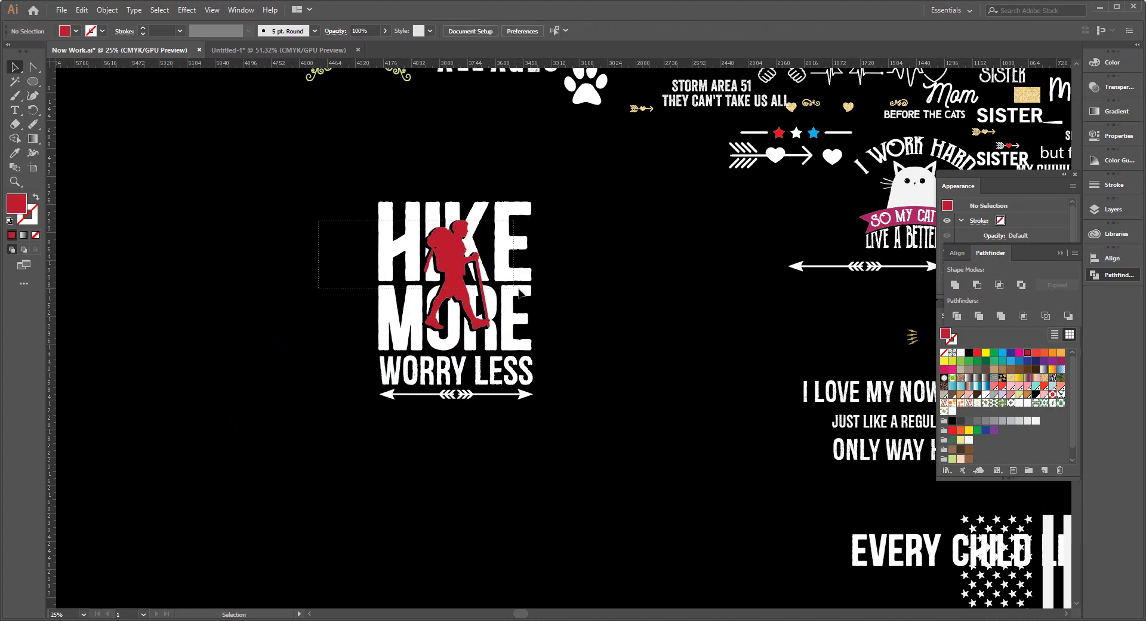
# Centre the hiker horizontally on the HIKE MORE lettering
pyautogui.moveTo(521, 293); pyautogui.dragTo(522, 294)
pyautogui.click(957, 253)
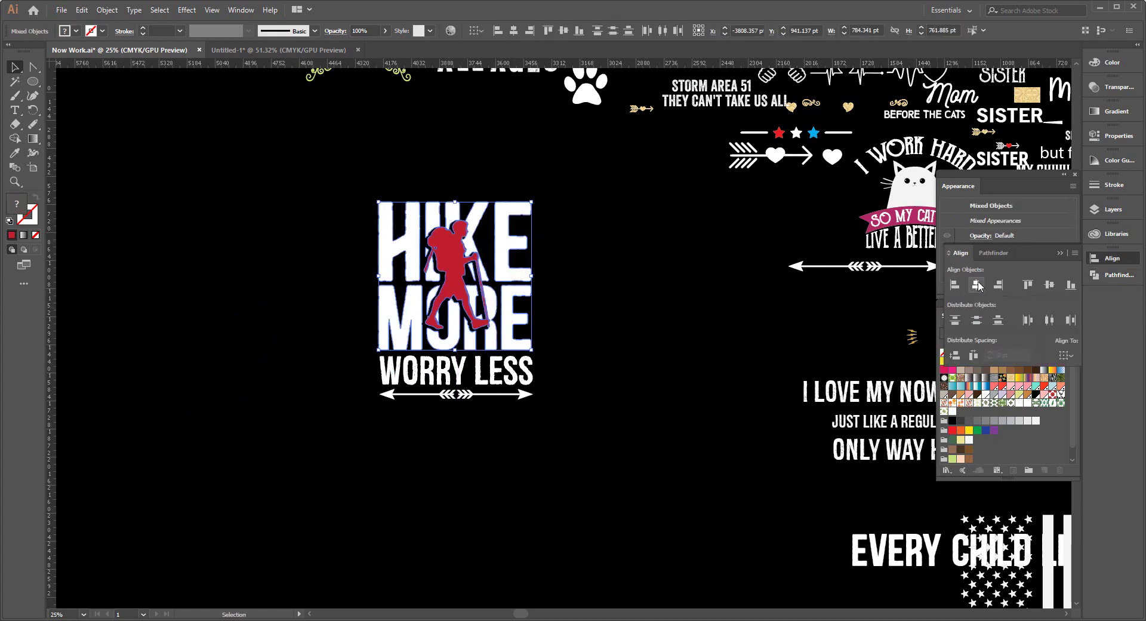
pyautogui.click(978, 285)
pyautogui.click(575, 311)
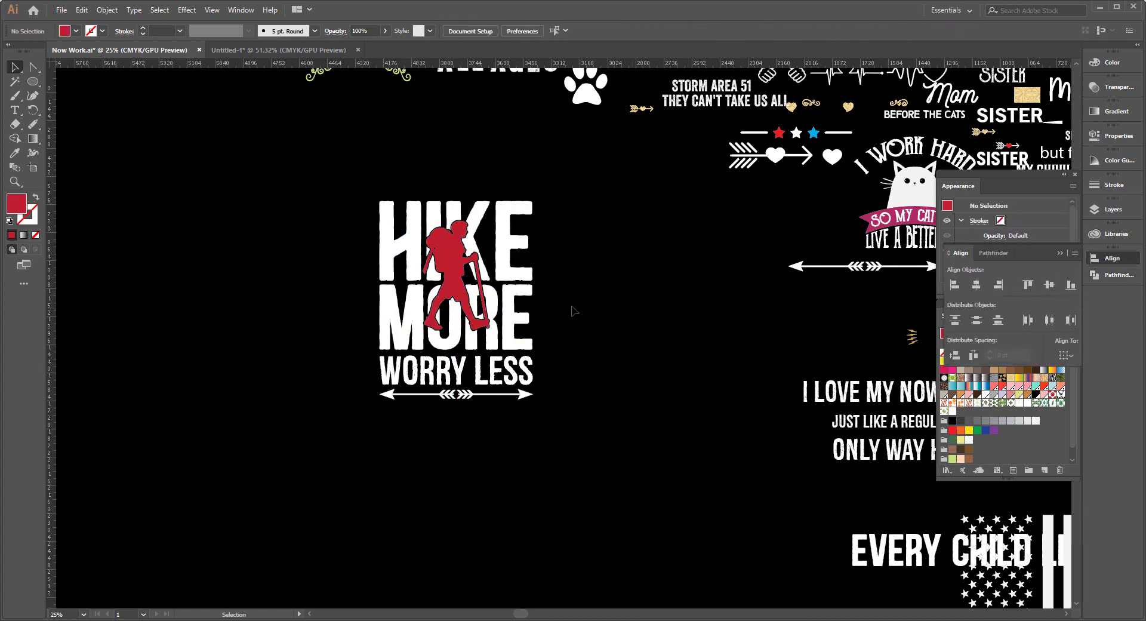
# Change the red hiker's fill to white
pyautogui.click(462, 276)
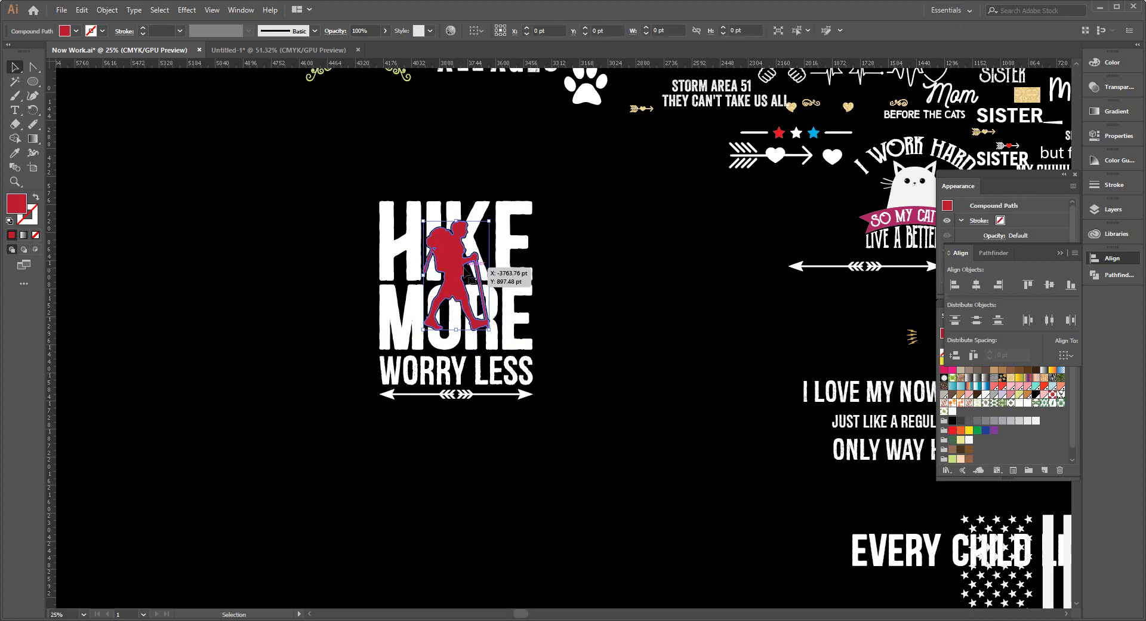
pyautogui.click(64, 33)
pyautogui.click(99, 84)
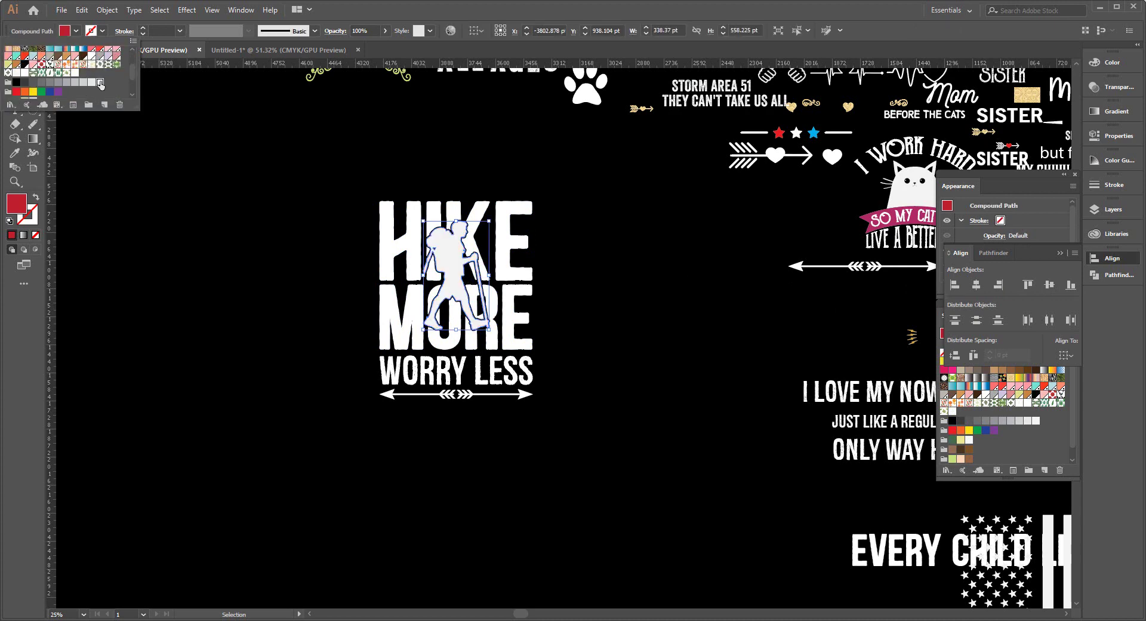
pyautogui.click(222, 192)
# Centre the hiker vertically on the HIKE MORE lettering
pyautogui.moveTo(286, 394); pyautogui.dragTo(550, 448)
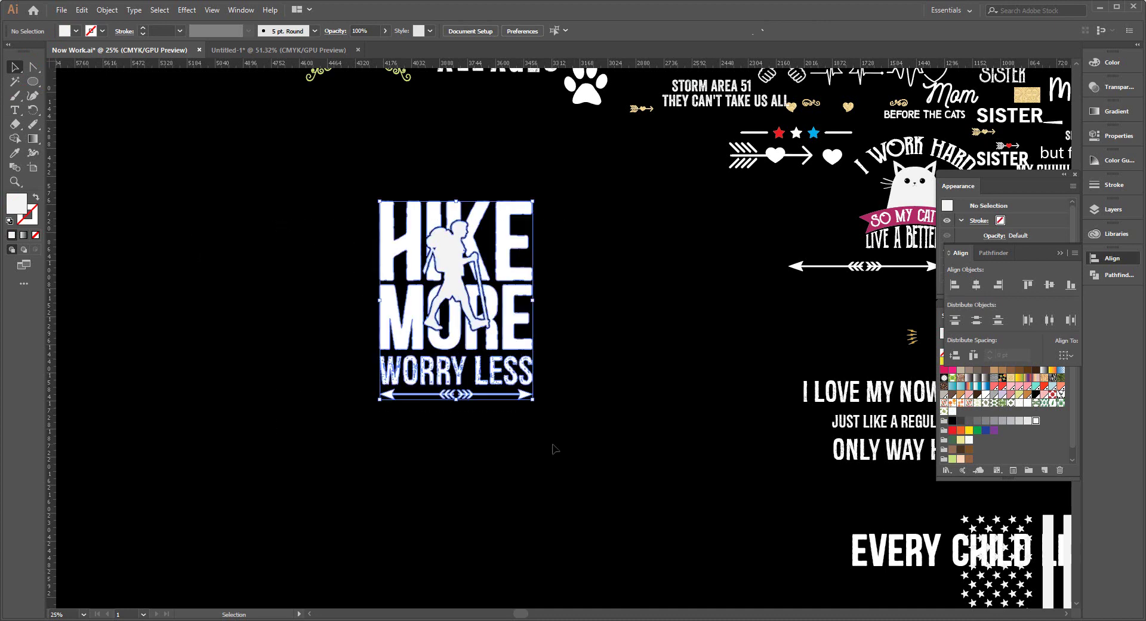
pyautogui.click(325, 204)
pyautogui.moveTo(326, 204); pyautogui.dragTo(540, 349)
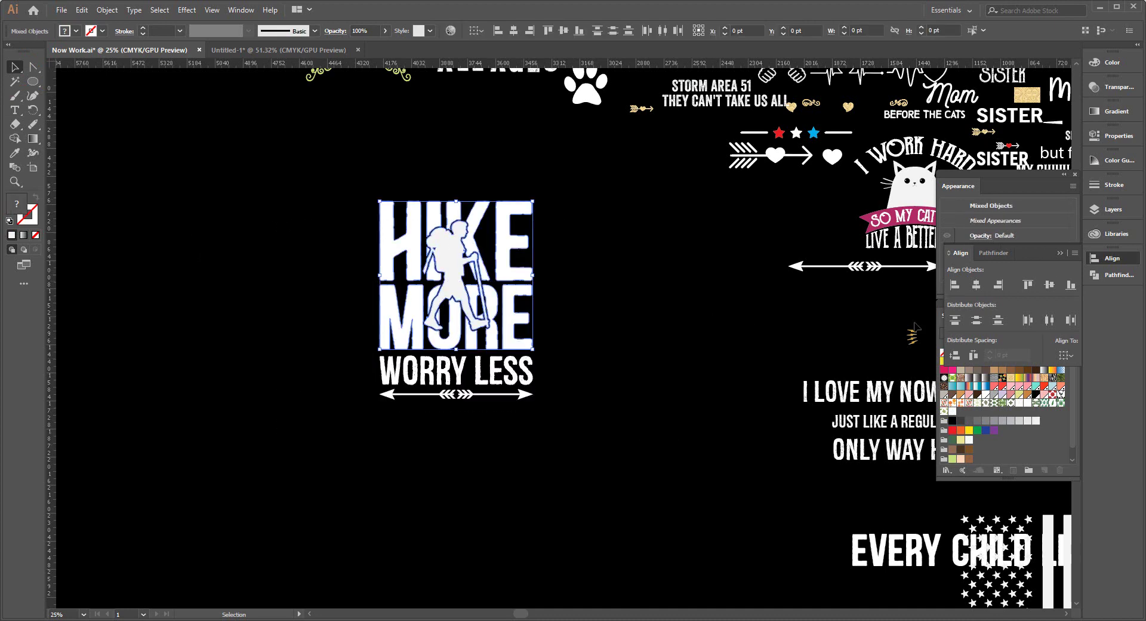
pyautogui.click(1049, 285)
# Apply a light grey fill to the artwork, then select the whole design
pyautogui.click(65, 33)
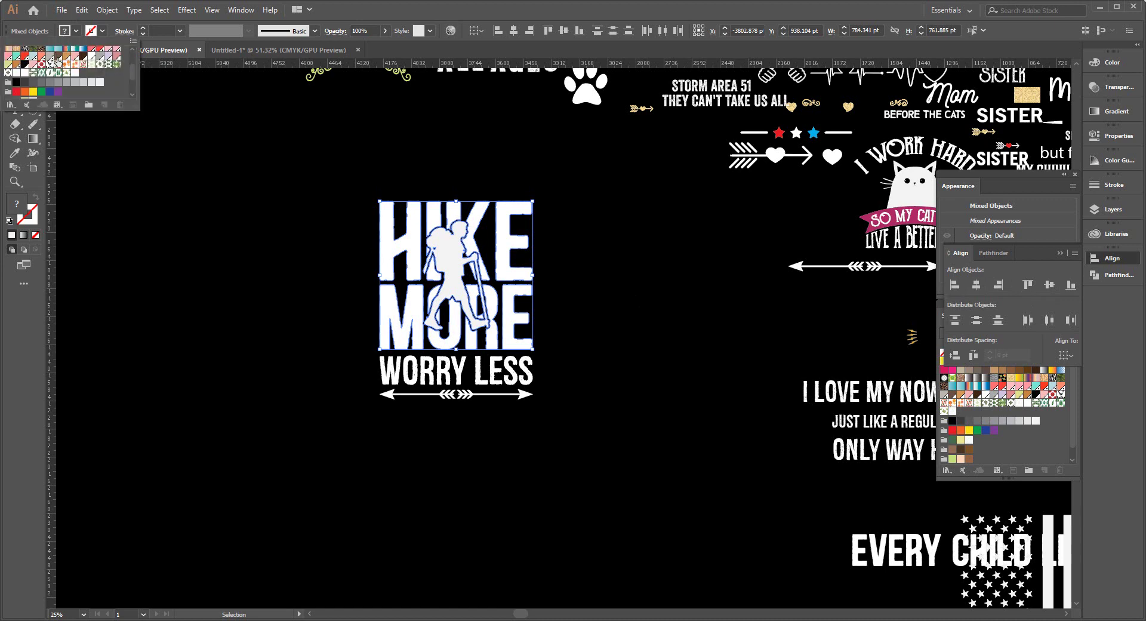
pyautogui.click(92, 85)
pyautogui.click(183, 230)
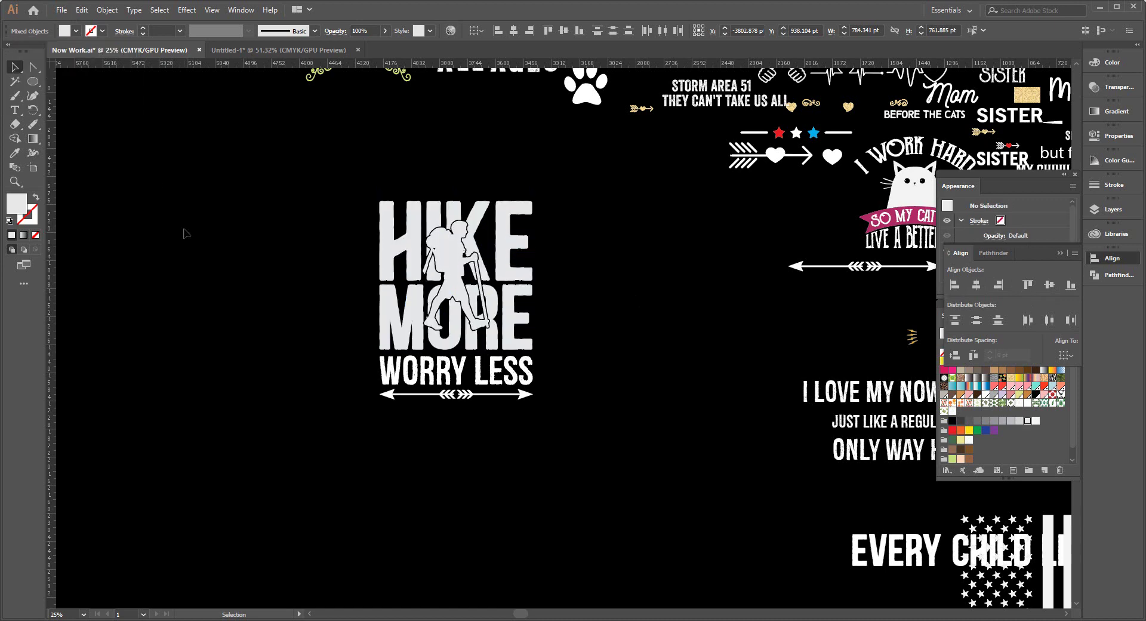
pyautogui.moveTo(231, 200); pyautogui.dragTo(600, 351)
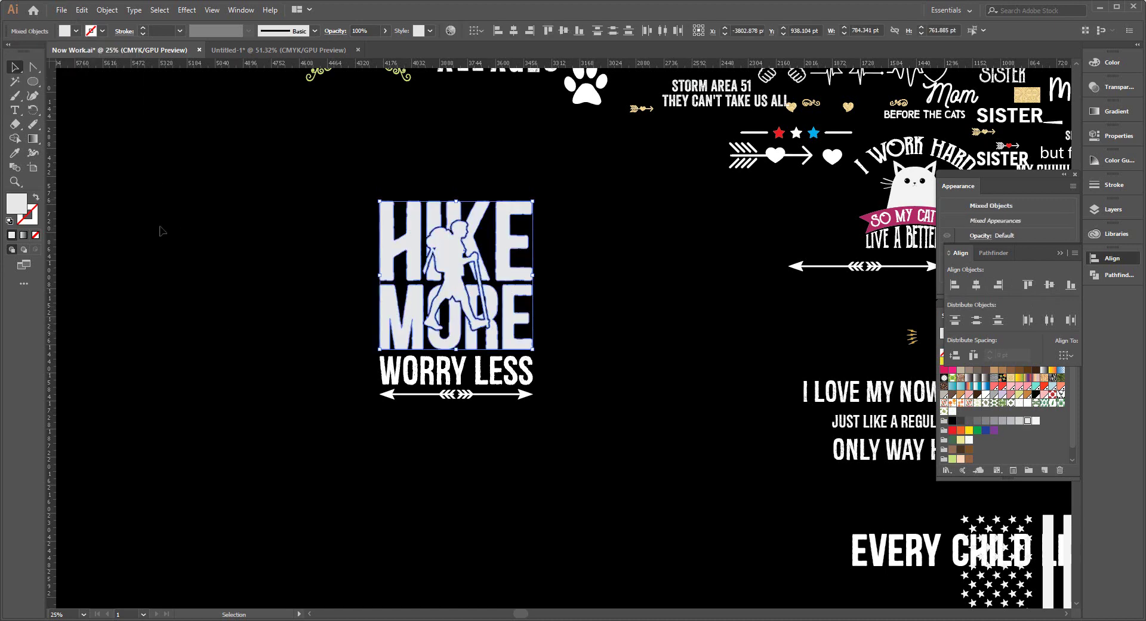
pyautogui.click(102, 7)
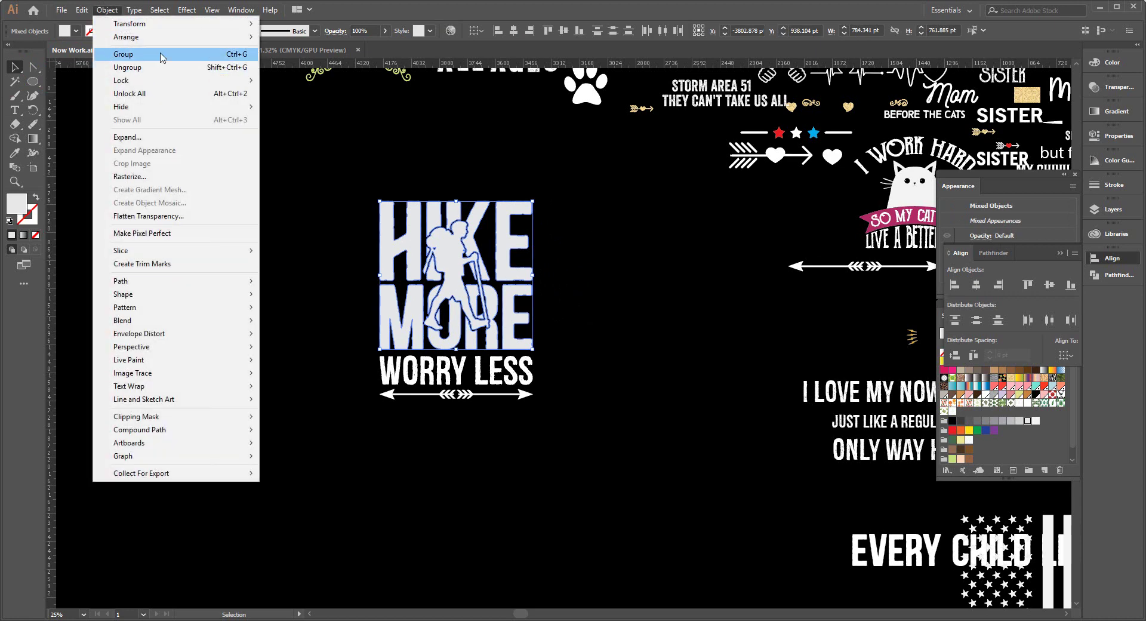
# Group the HIKE MORE lettering with its hiker and check the WORRY LESS group
pyautogui.click(160, 64)
pyautogui.click(249, 290)
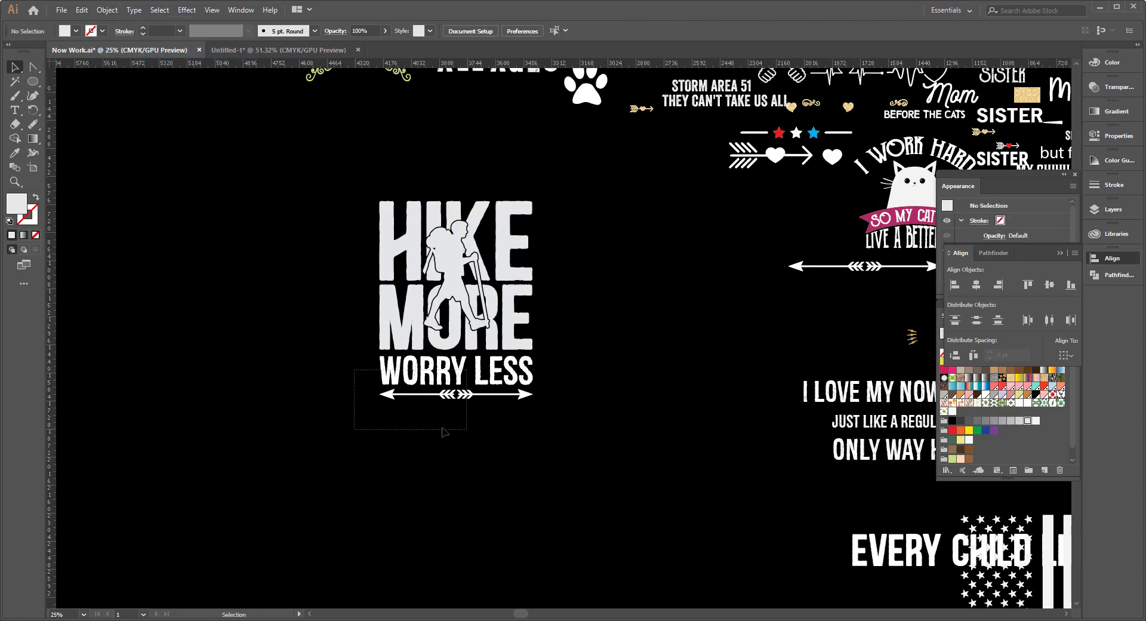
pyautogui.moveTo(355, 374); pyautogui.dragTo(447, 431)
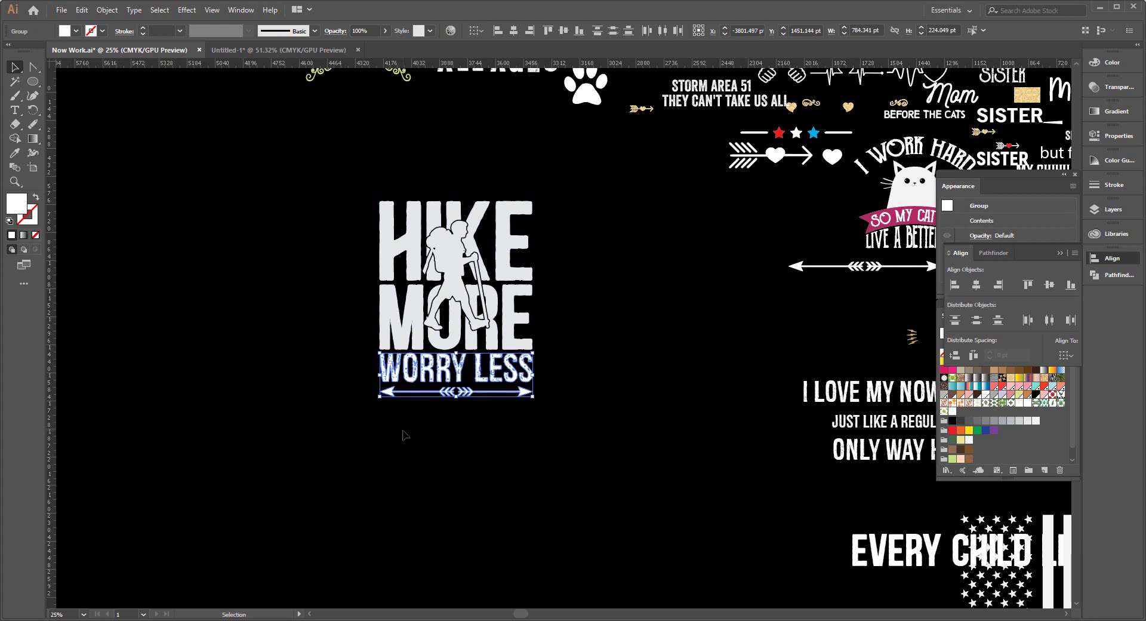
pyautogui.click(345, 269)
# Fill the entire HIKE MORE / WORRY LESS design white and cut it from the canvas
pyautogui.moveTo(344, 227); pyautogui.dragTo(549, 490)
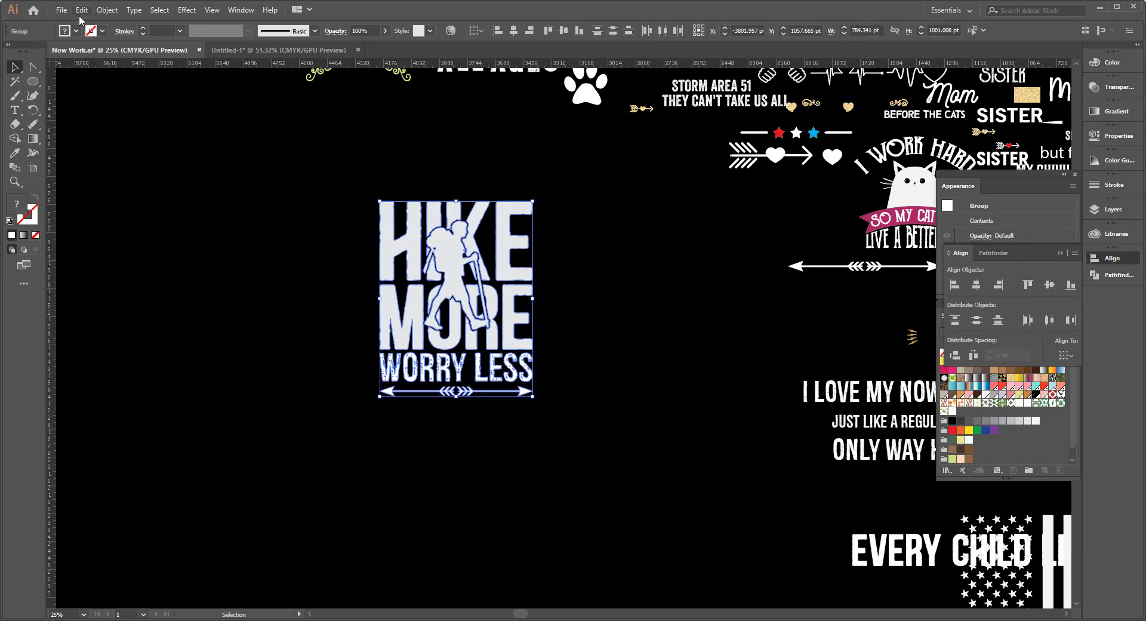
pyautogui.click(65, 31)
pyautogui.scroll(-3, 97, 81)
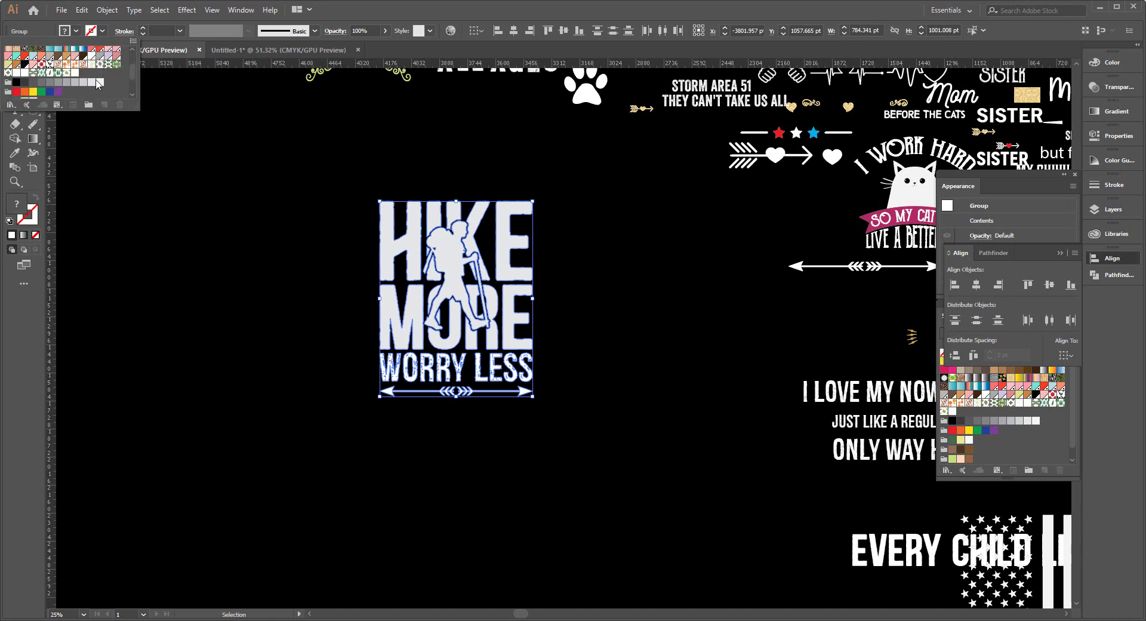
pyautogui.click(99, 84)
pyautogui.click(258, 317)
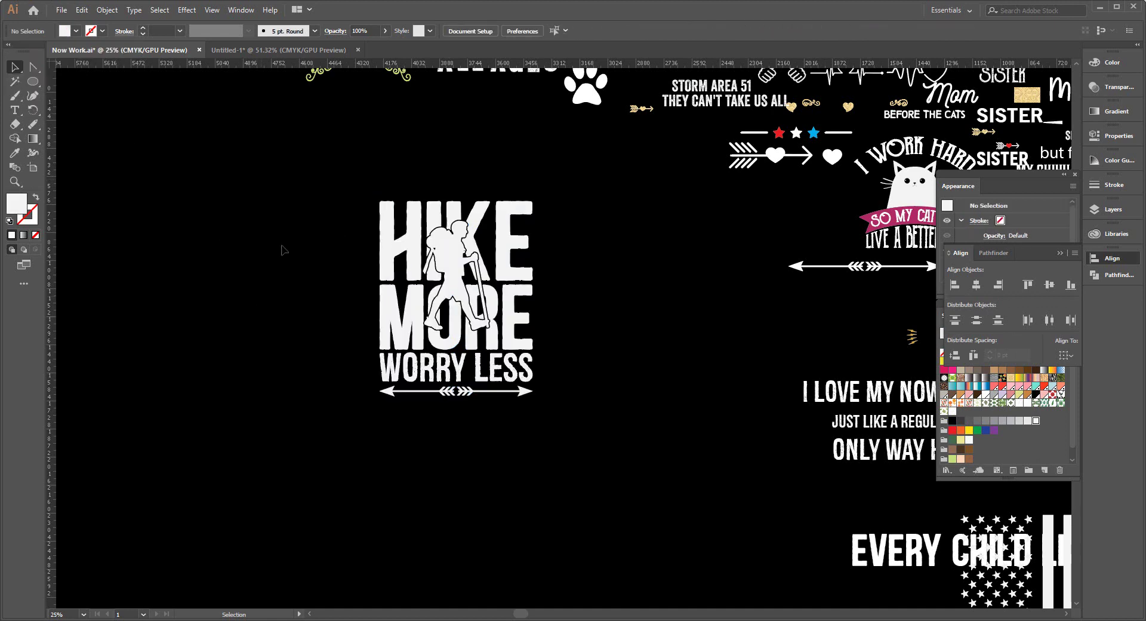
pyautogui.moveTo(602, 463); pyautogui.dragTo(592, 481)
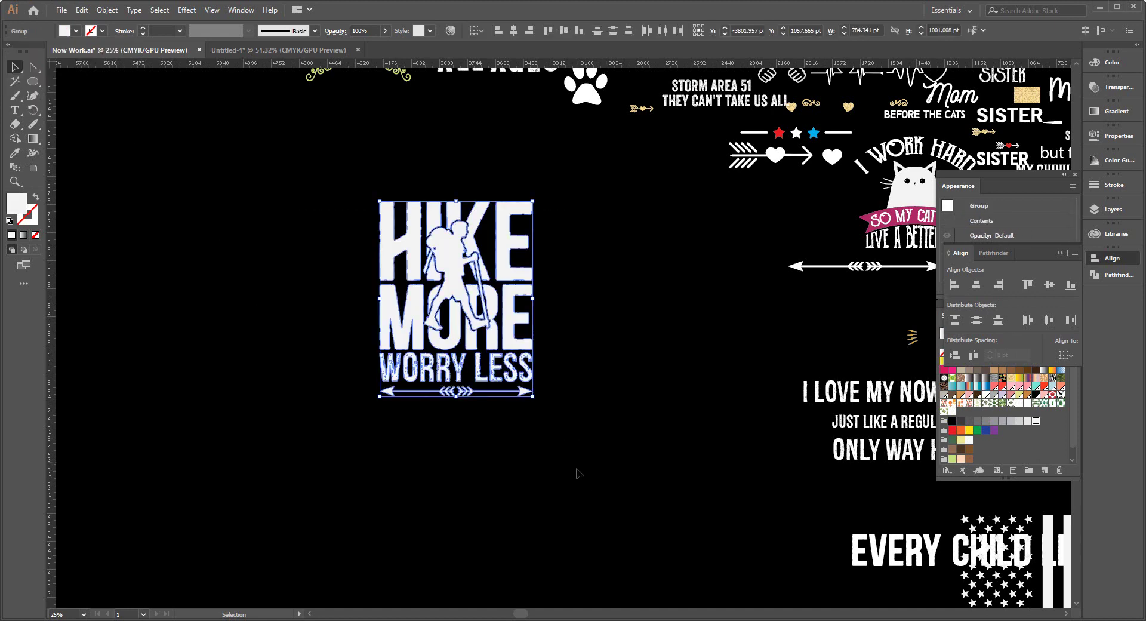
pyautogui.press('Delete')
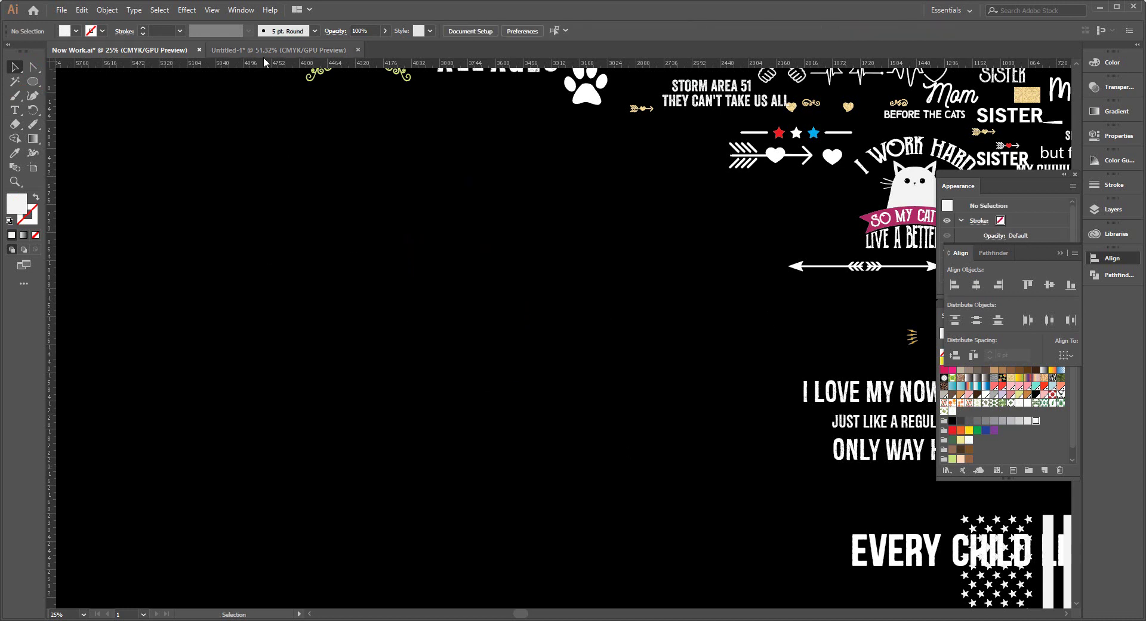
# Discard Untitled-1 unsaved and create a new 13 × 18 in document in inches
pyautogui.click(358, 50)
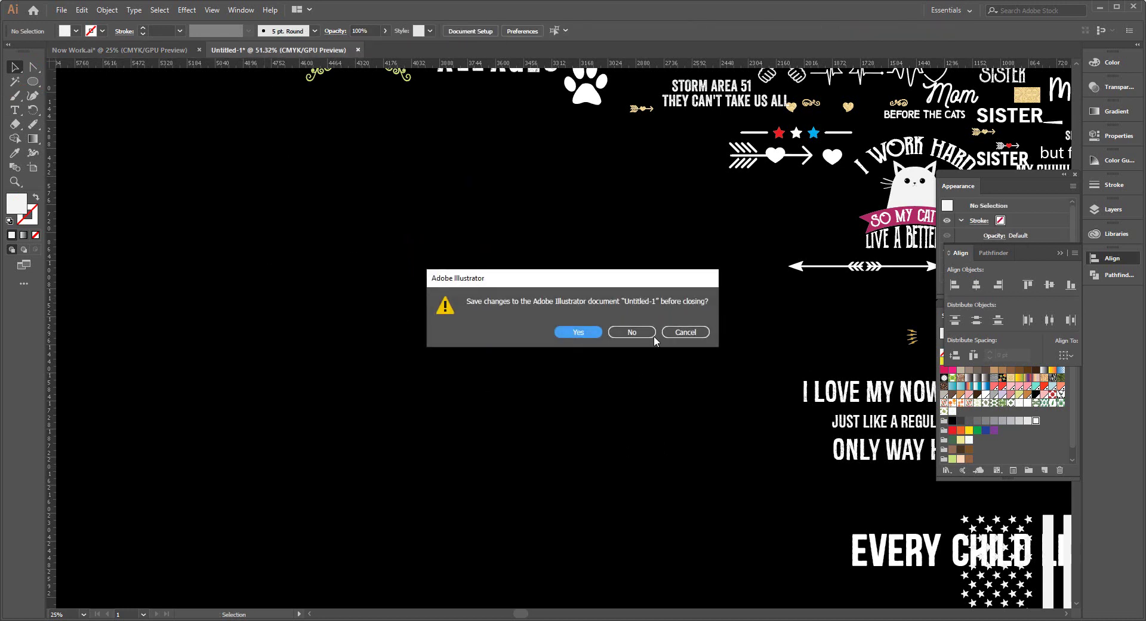
pyautogui.click(634, 334)
pyautogui.click(61, 9)
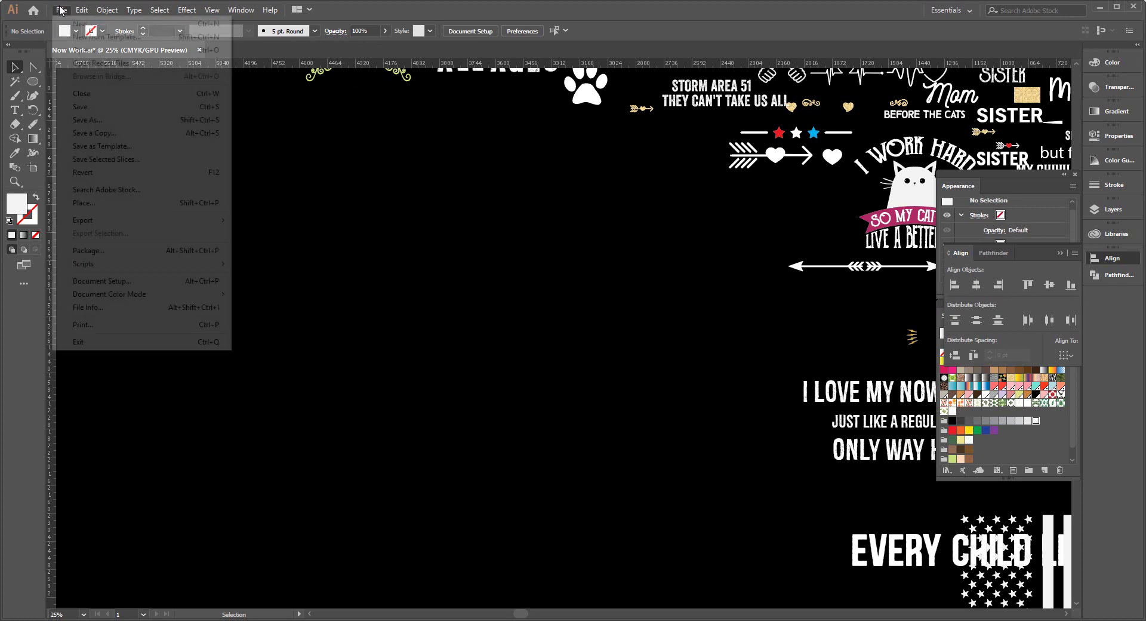
pyautogui.click(98, 27)
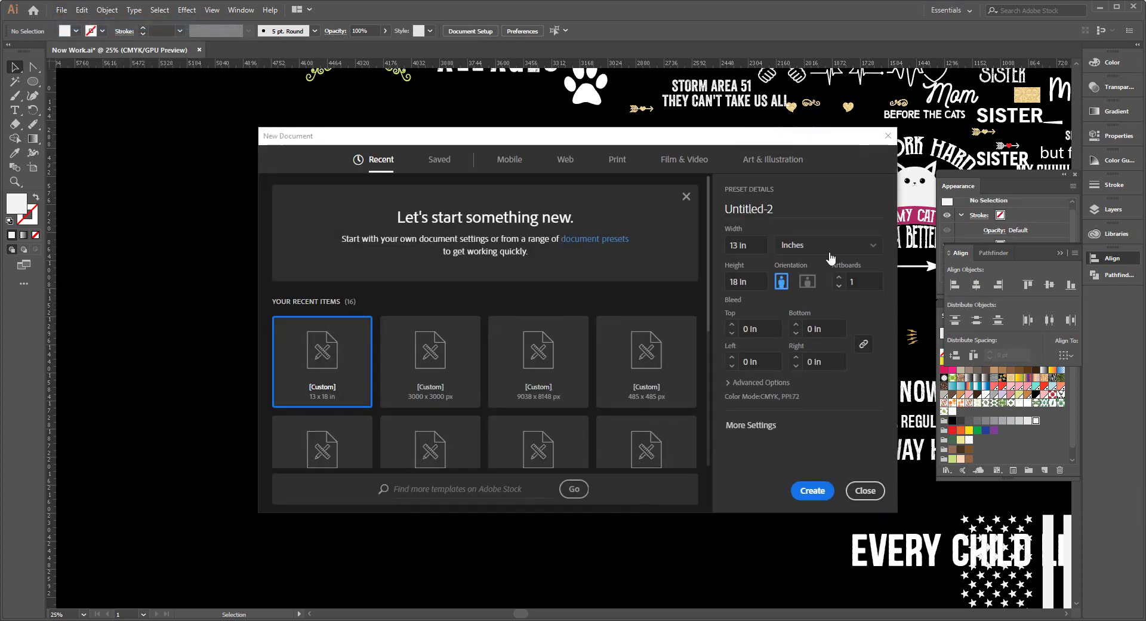
pyautogui.click(819, 245)
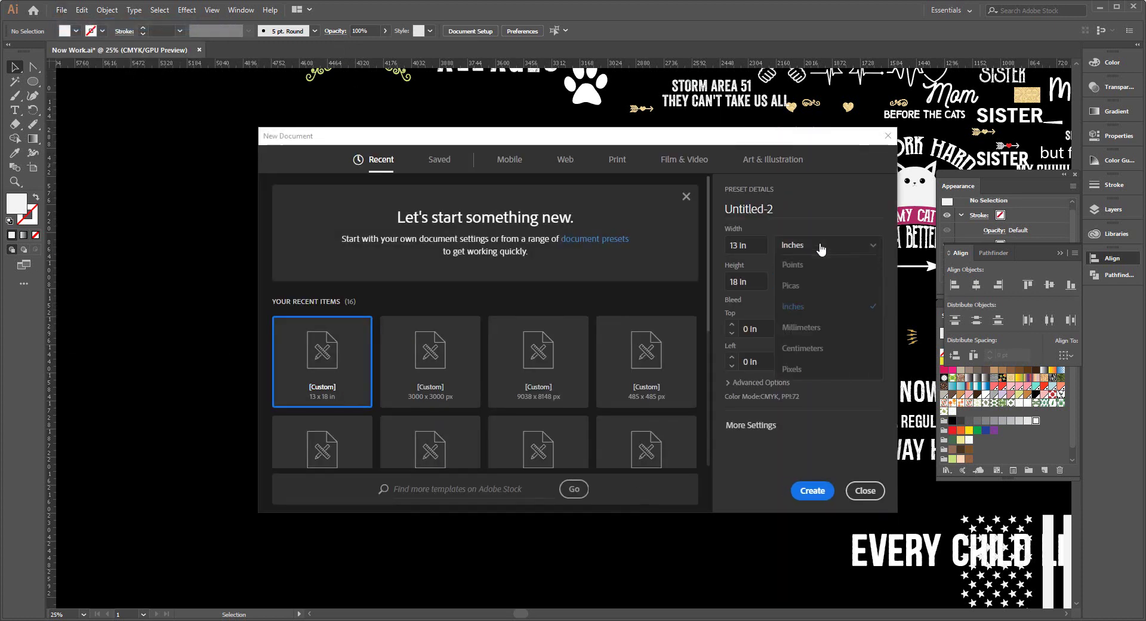
pyautogui.click(827, 308)
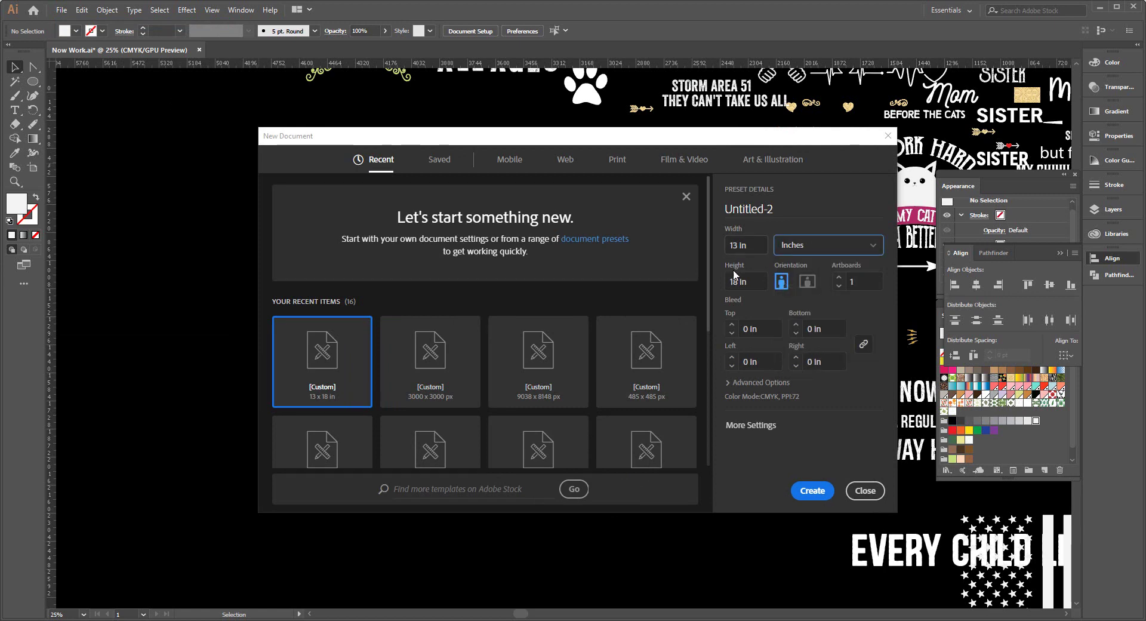
pyautogui.click(814, 495)
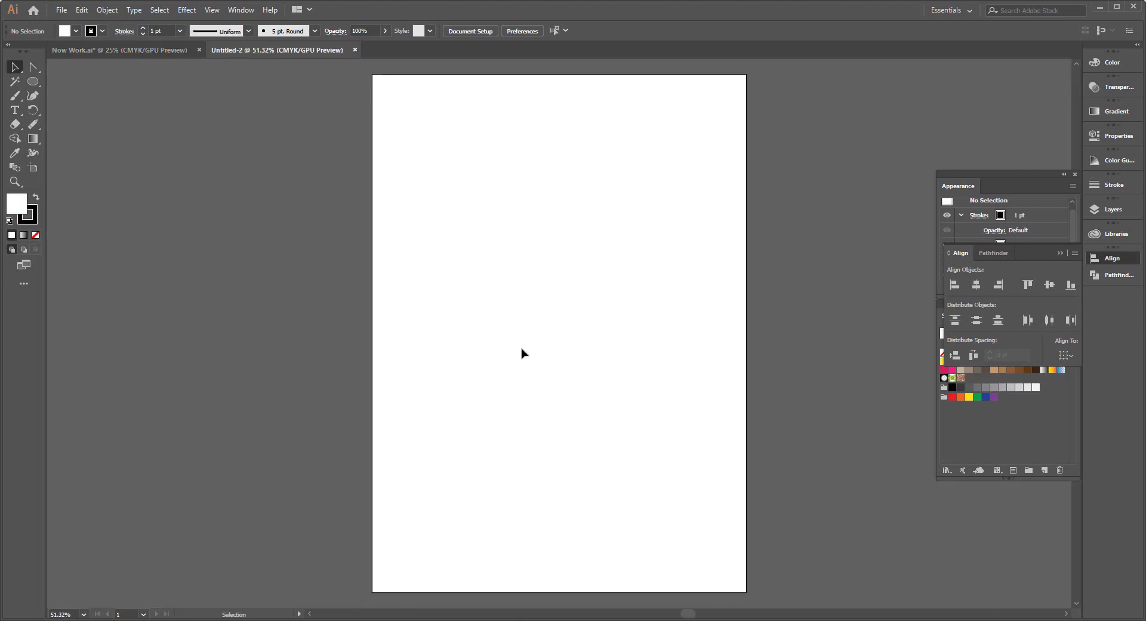
# Paste the design into Untitled-2, place it top-left and scale it to about 12.98 × 16.47 in
pyautogui.hotkey('ctrl', 'v')
pyautogui.moveTo(549, 253); pyautogui.dragTo(519, 194)
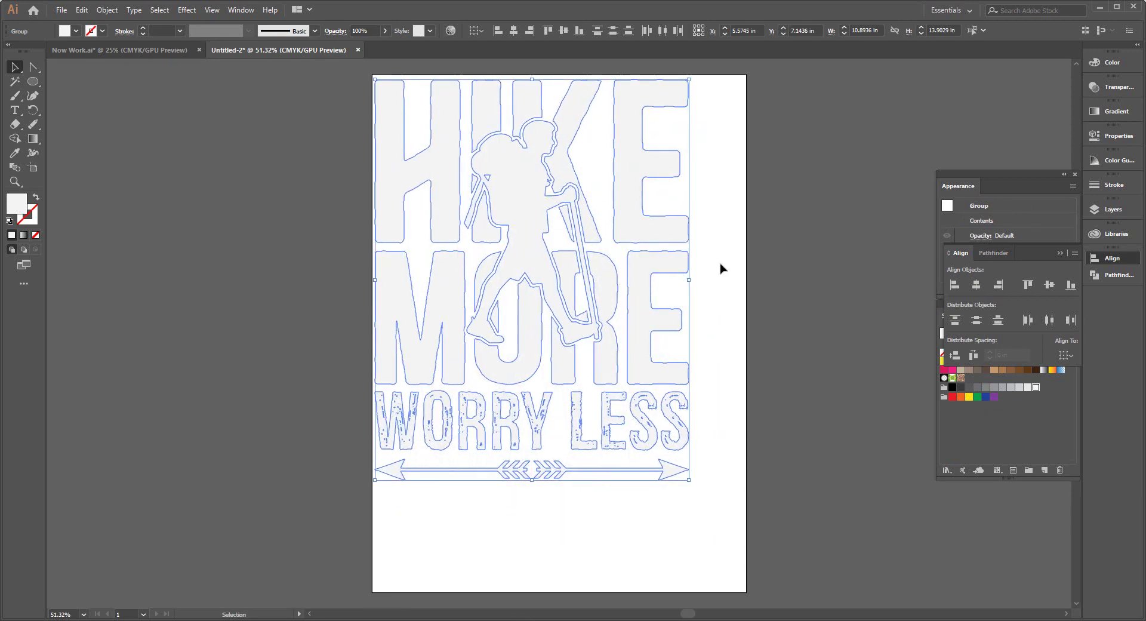
pyautogui.hotkey('shift', 'Up')
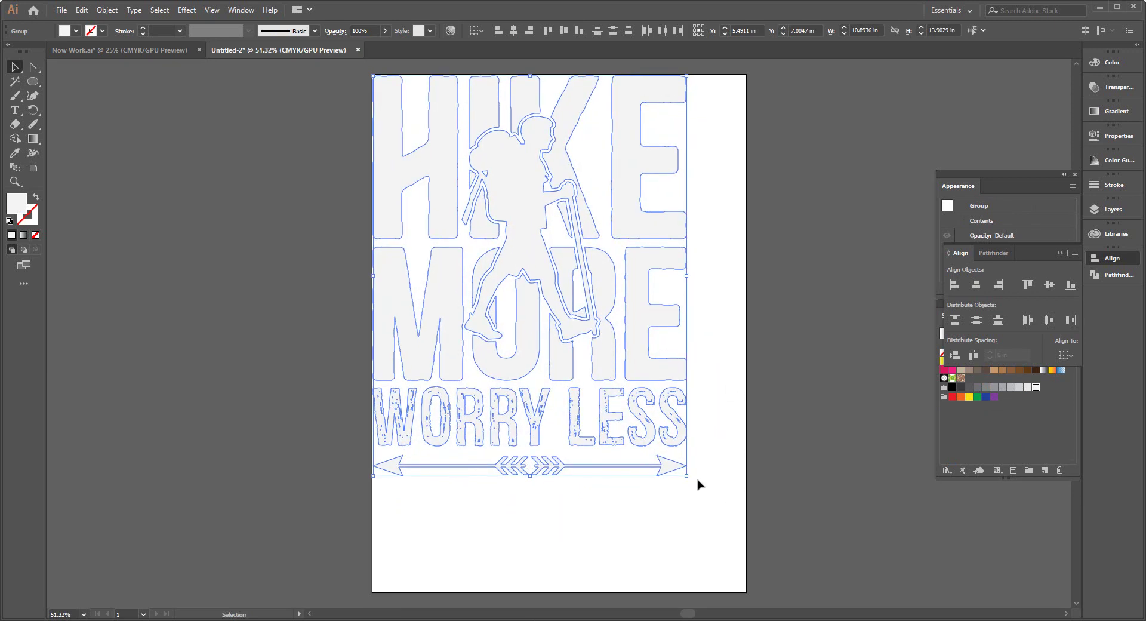
pyautogui.moveTo(686, 475); pyautogui.dragTo(763, 548)
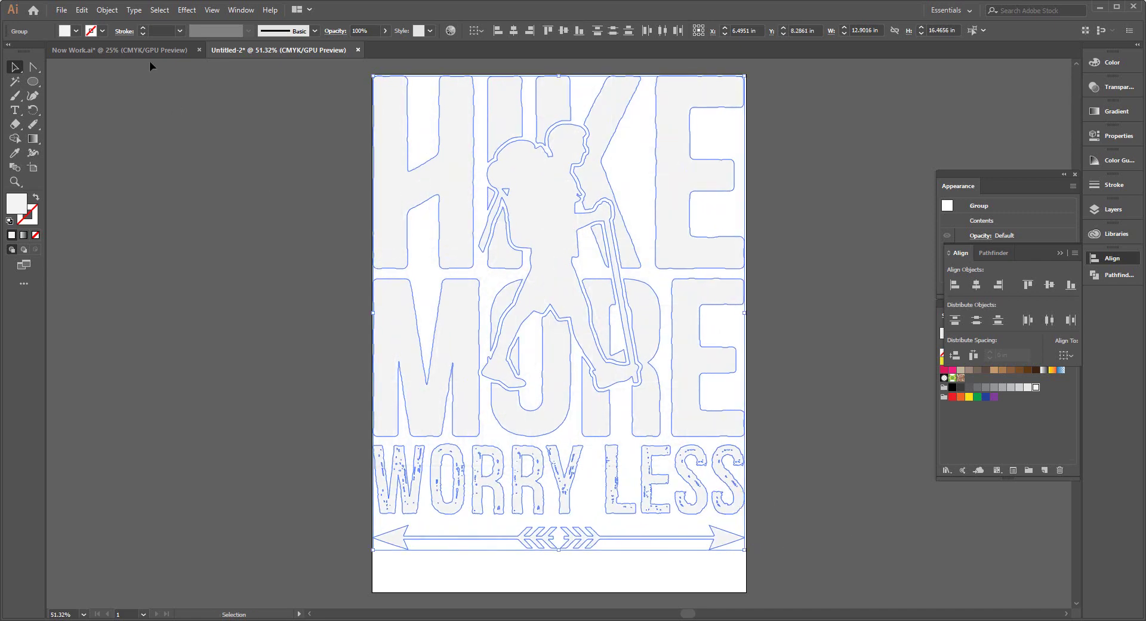
# Choose a command from the Object menu
pyautogui.click(108, 10)
pyautogui.click(107, 10)
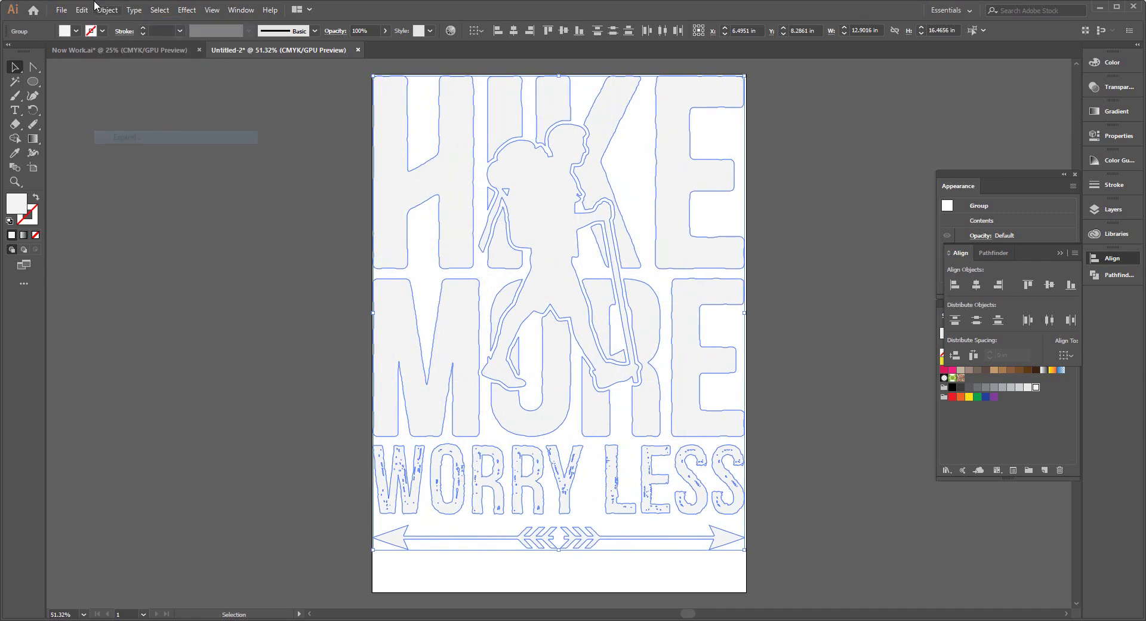
pyautogui.click(141, 137)
# Save the design to the Desktop as Illustrator EPS file Hike with default EPS options
pyautogui.click(62, 10)
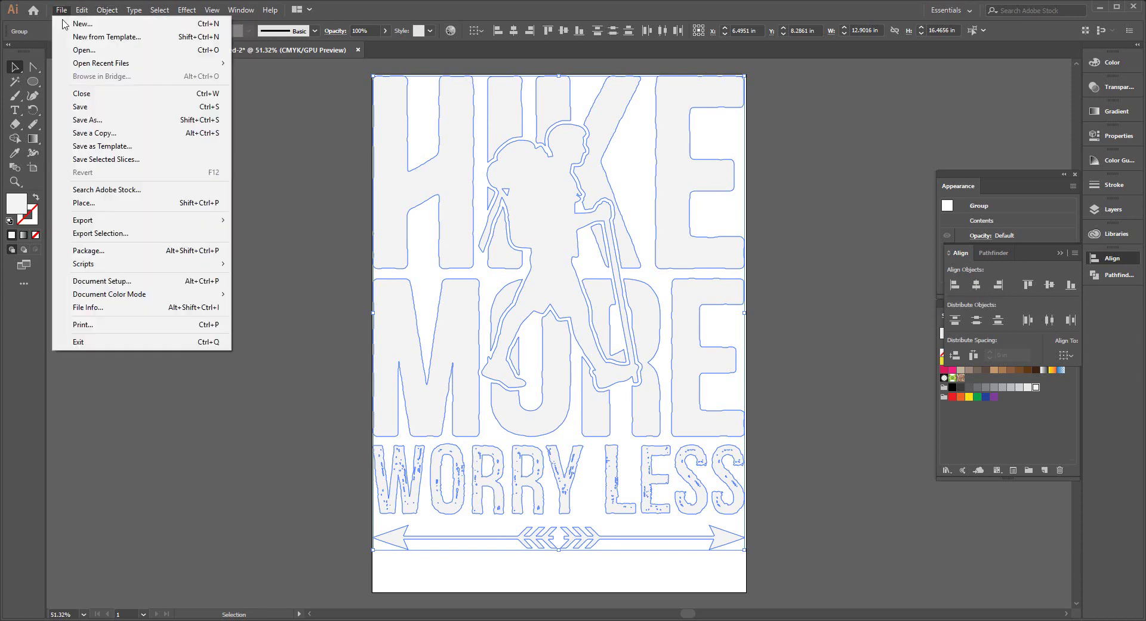
pyautogui.click(136, 109)
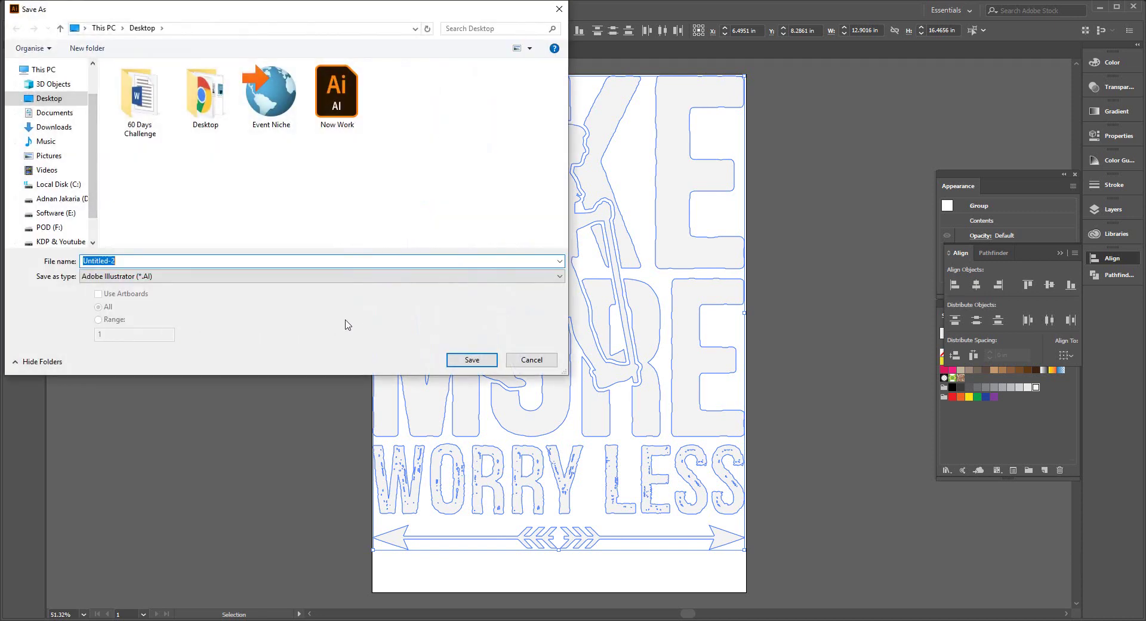
pyautogui.click(108, 276)
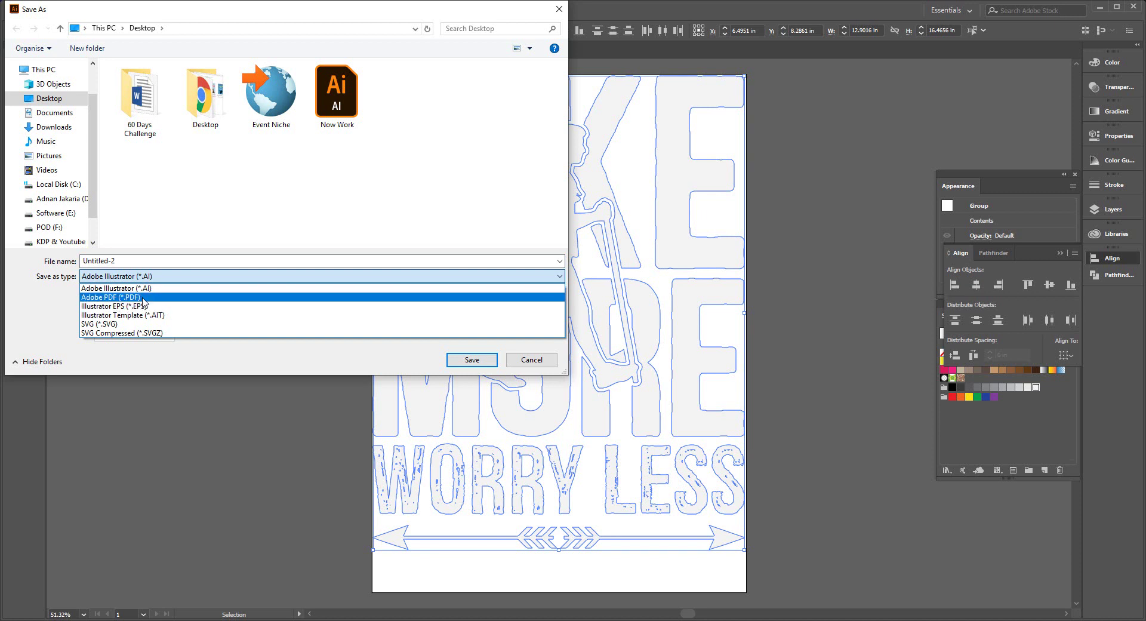
pyautogui.click(154, 306)
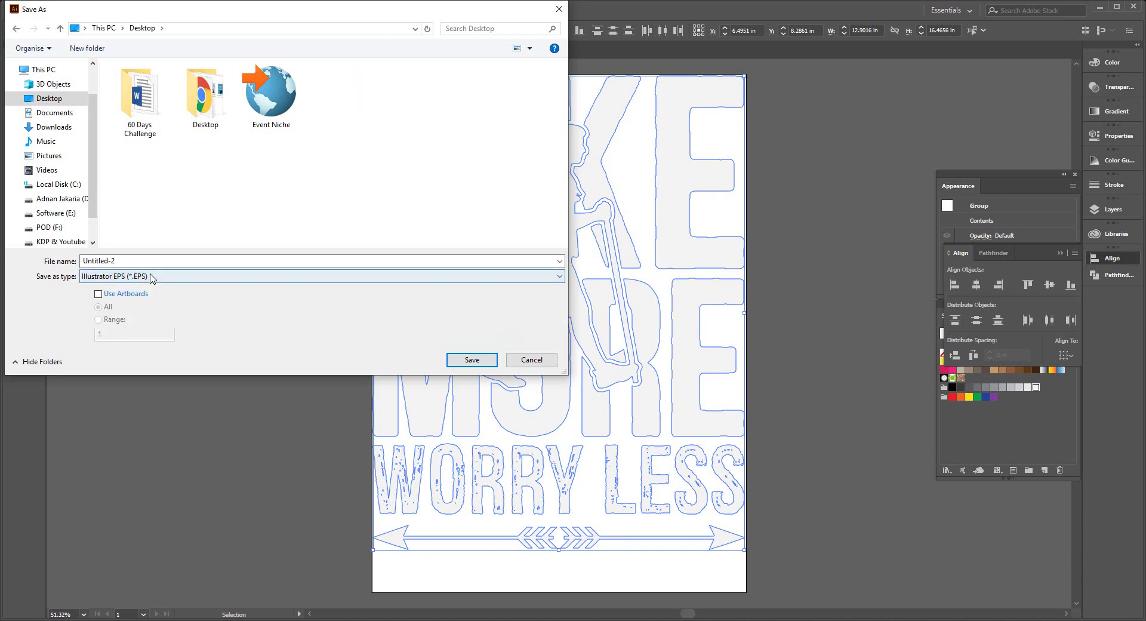
pyautogui.click(168, 261)
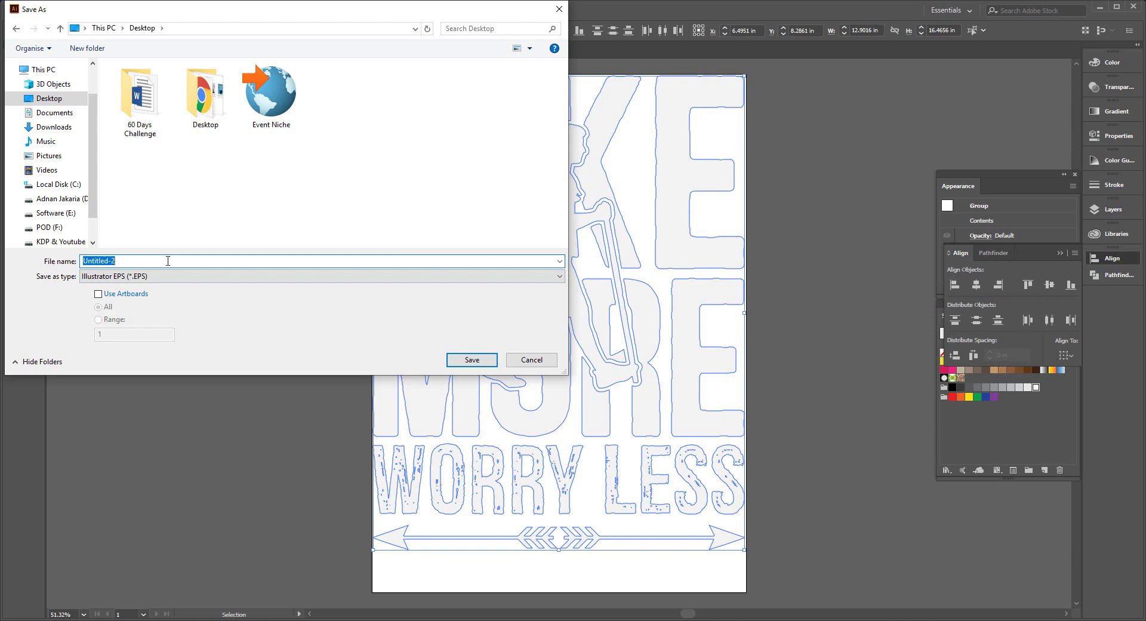
pyautogui.write('Hike')
pyautogui.press('Return')
pyautogui.click(621, 480)
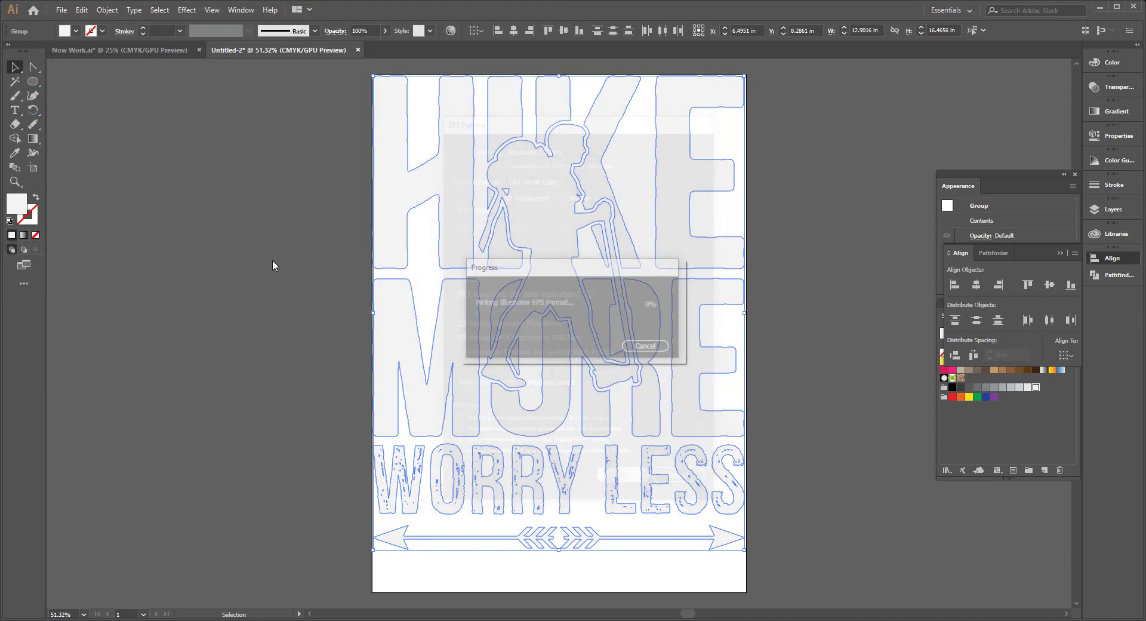
# Export the design as Hike.png at High (300 ppi) with a transparent background
pyautogui.click(61, 10)
pyautogui.moveTo(143, 220)
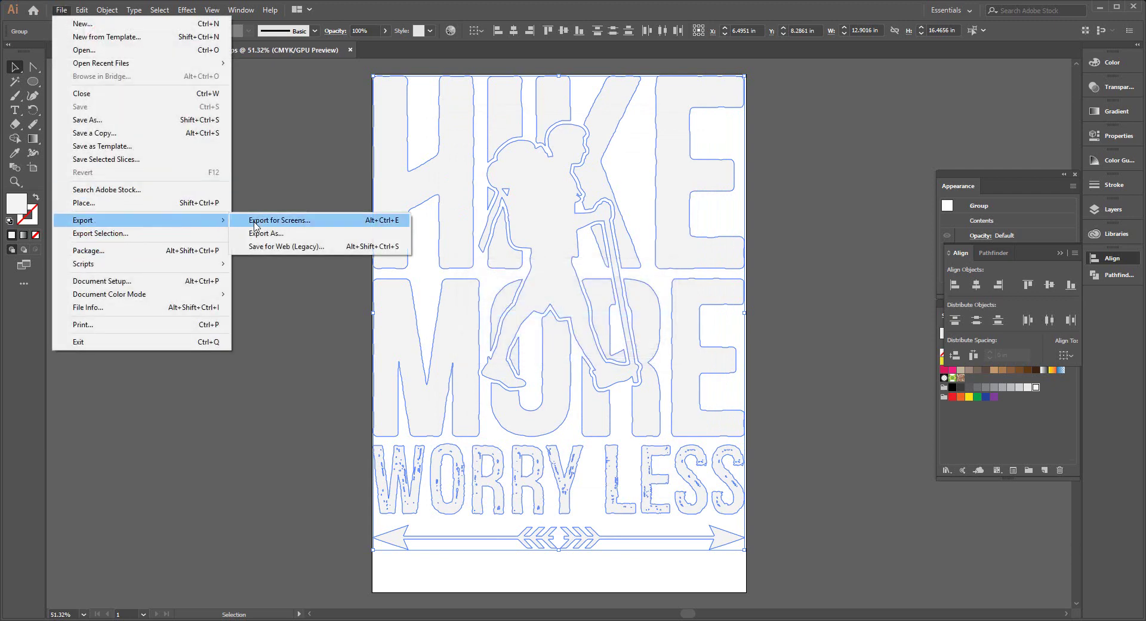
pyautogui.click(285, 234)
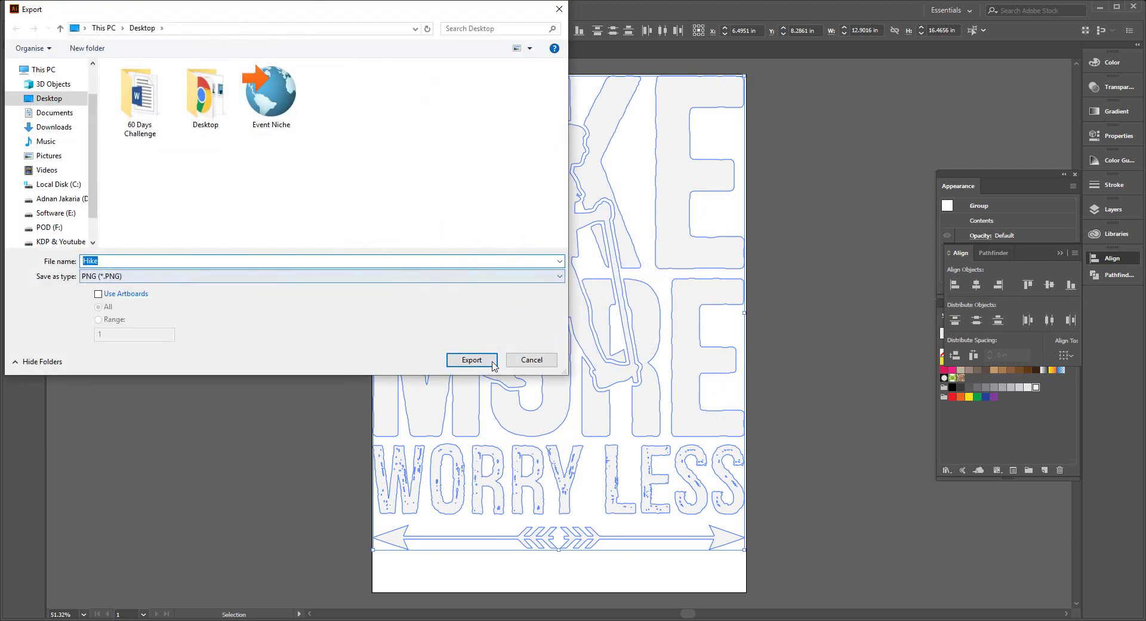
pyautogui.click(471, 360)
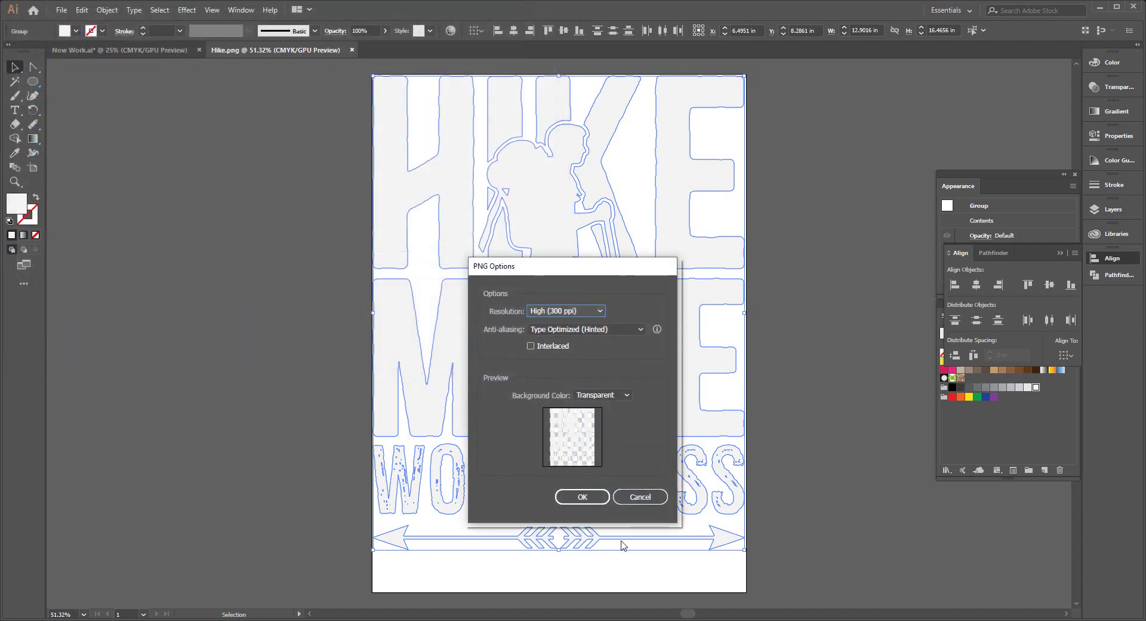
pyautogui.click(573, 311)
pyautogui.click(585, 351)
pyautogui.click(570, 497)
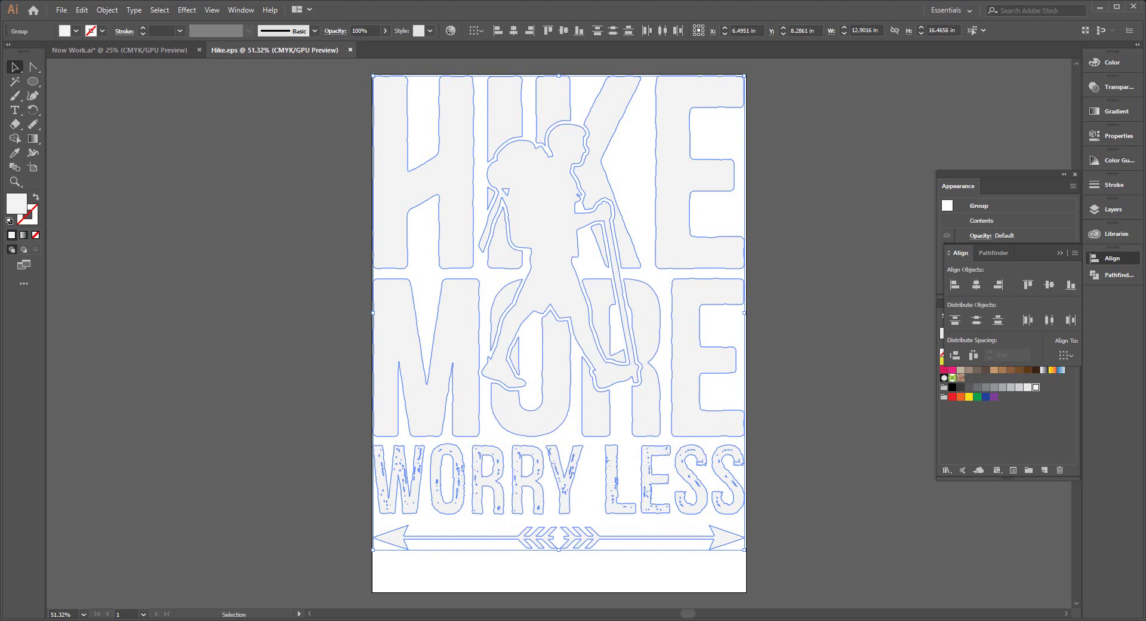
pyautogui.click(773, 615)
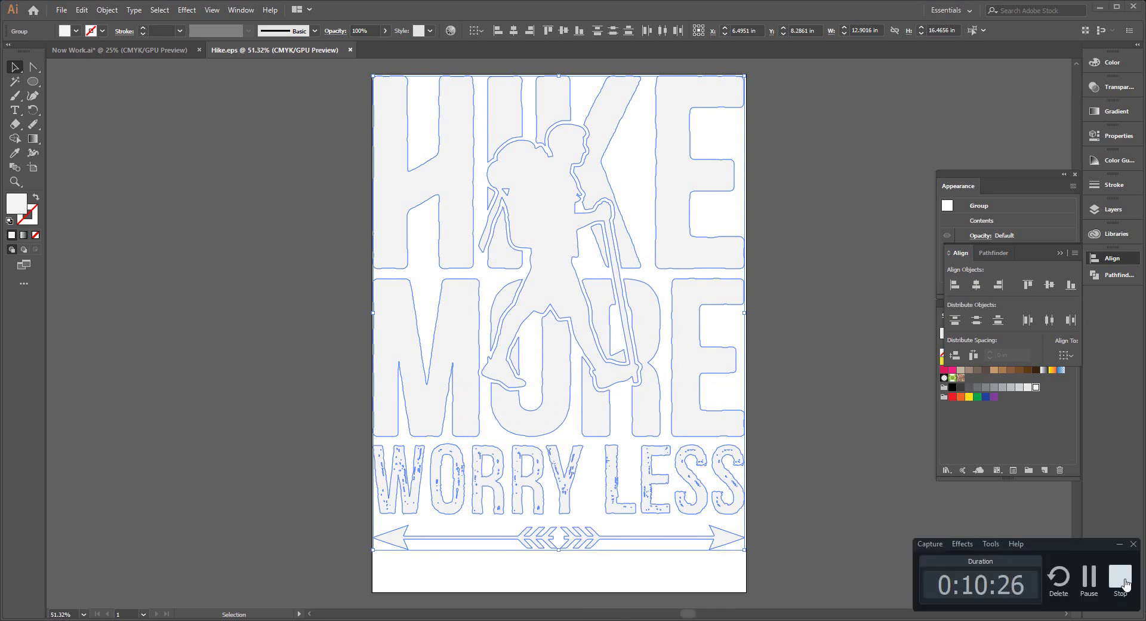